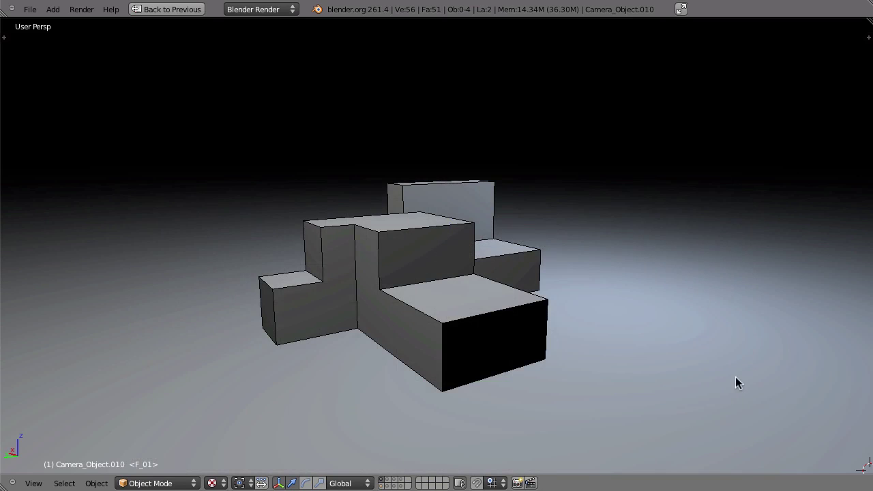
# Display the layer with the camera and corner empties together with the block model
pyautogui.moveTo(636, 339)
pyautogui.mouseDown(button='middle')
pyautogui.moveTo(627, 342)
pyautogui.moveTo(629, 334)
pyautogui.moveTo(651, 340)
pyautogui.moveTo(641, 340)
pyautogui.moveTo(647, 363)
pyautogui.moveTo(655, 345)
pyautogui.mouseUp(button='middle')
pyautogui.scroll(1, 641, 340)
pyautogui.scroll(1, 647, 363)
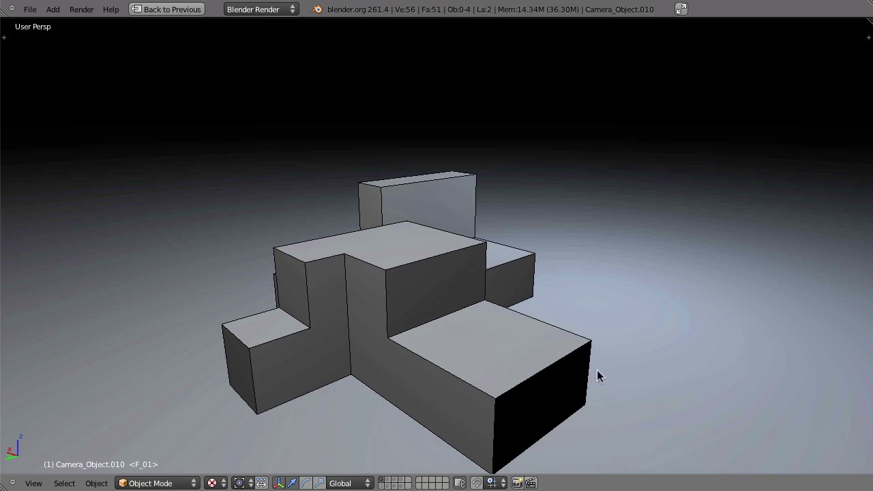
pyautogui.moveTo(593, 360); pyautogui.dragTo(548, 356, button='middle')
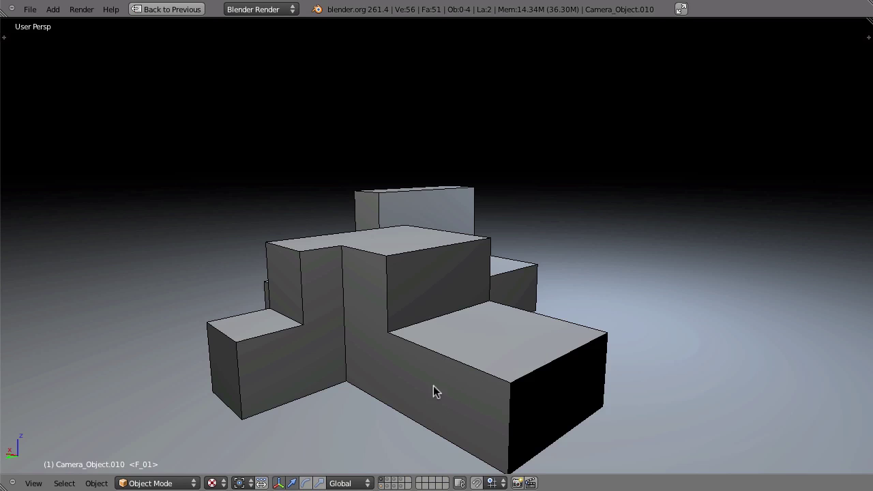
pyautogui.keyDown('shift'); pyautogui.click(386, 480); pyautogui.keyUp('shift')
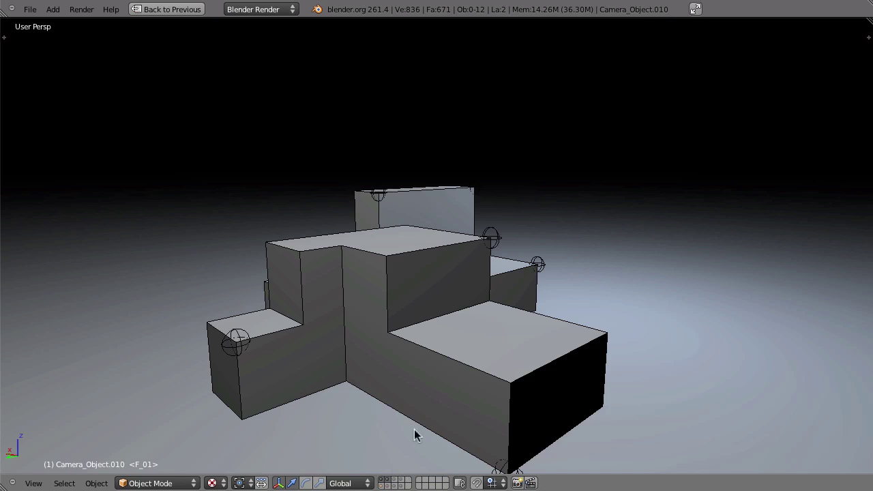
# In the camera view, select the five empties visible on the corners of the blocks
pyautogui.scroll(-4, 437, 402)
pyautogui.moveTo(584, 351); pyautogui.dragTo(540, 349, button='middle')
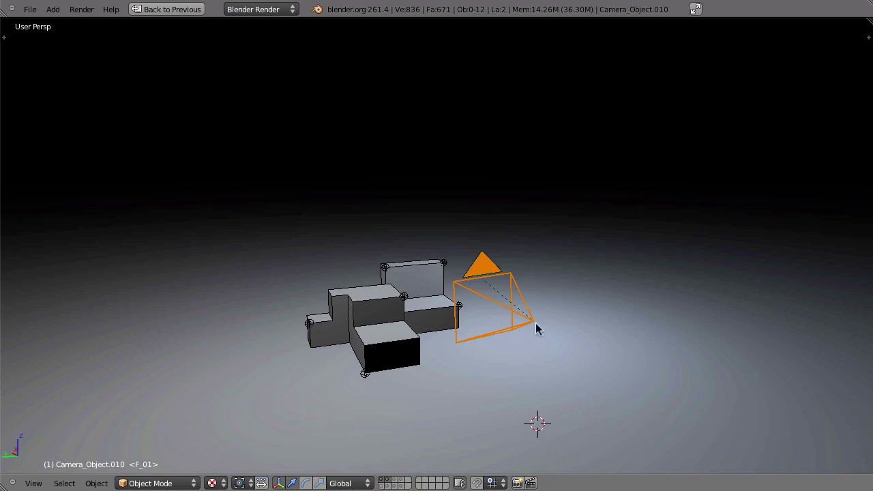
pyautogui.press('KP_0')
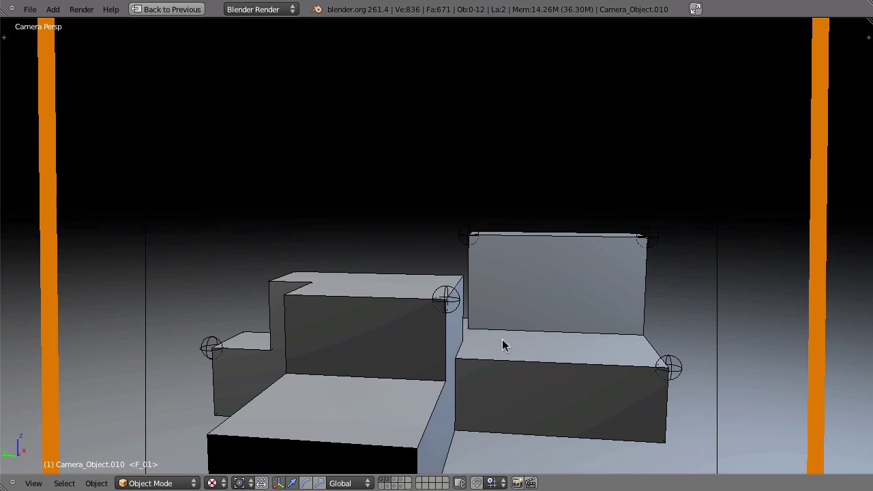
pyautogui.rightClick(482, 371)
pyautogui.rightClick(204, 351)
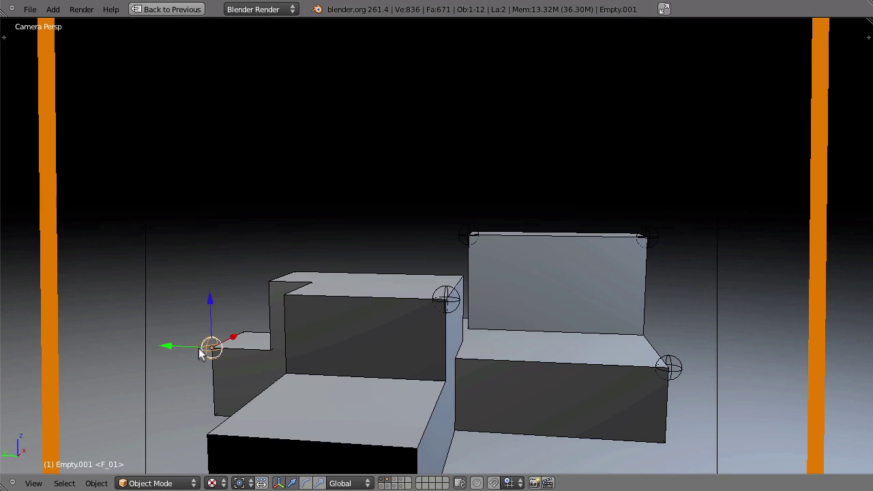
pyautogui.keyDown('shift'); pyautogui.rightClick(447, 298); pyautogui.keyUp('shift')
pyautogui.keyDown('shift'); pyautogui.rightClick(469, 234); pyautogui.keyUp('shift')
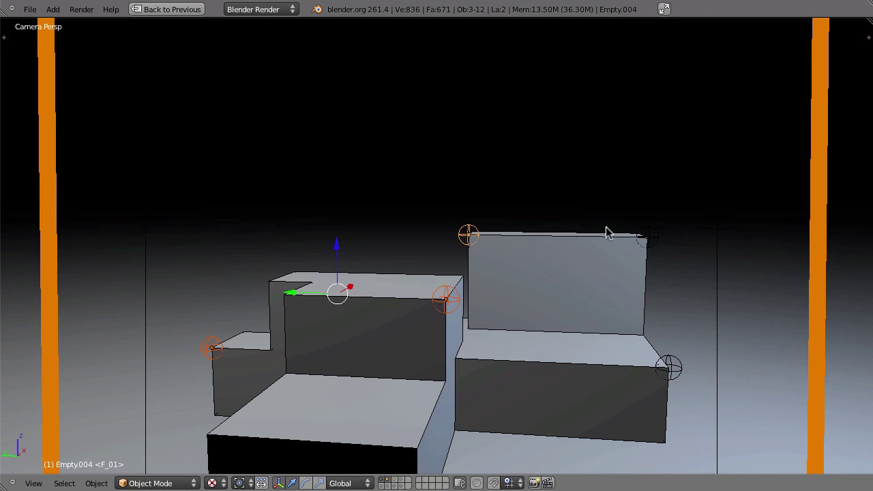
pyautogui.keyDown('shift'); pyautogui.rightClick(649, 238); pyautogui.keyUp('shift')
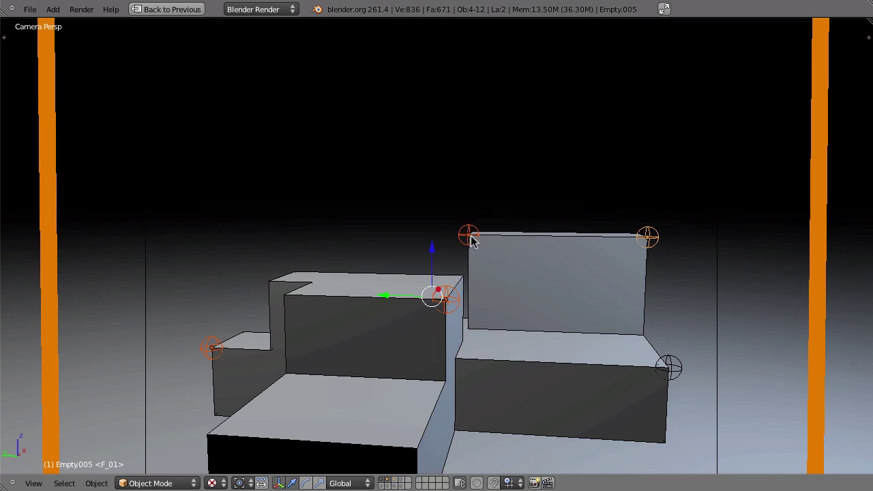
pyautogui.keyDown('shift'); pyautogui.rightClick(671, 369); pyautogui.keyUp('shift')
# Extend the selection to all six corner empties and the camera with its linked object, making the camera the active object
pyautogui.moveTo(396, 349); pyautogui.dragTo(571, 333, button='middle')
pyautogui.scroll(-4, 572, 334)
pyautogui.keyDown('shift'); pyautogui.moveTo(641, 240); pyautogui.dragTo(494, 363, button='middle'); pyautogui.keyUp('shift')
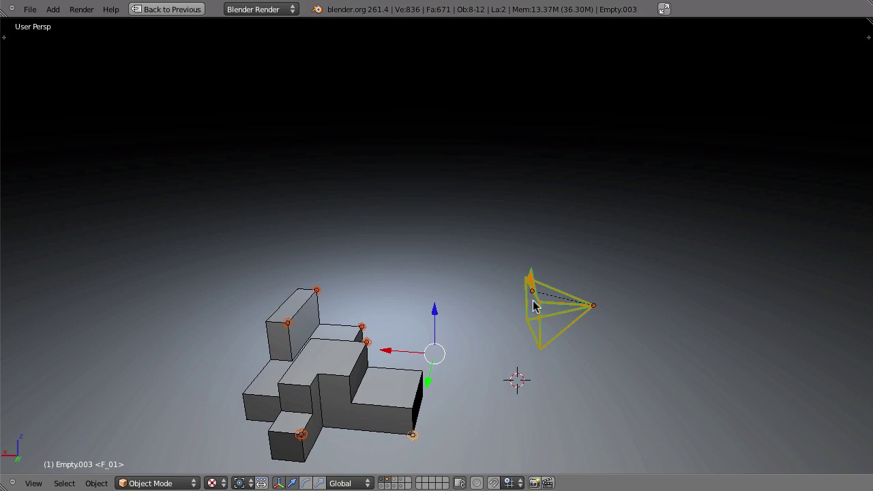
pyautogui.rightClick(593, 301)
pyautogui.press('ctrl+KP_0')
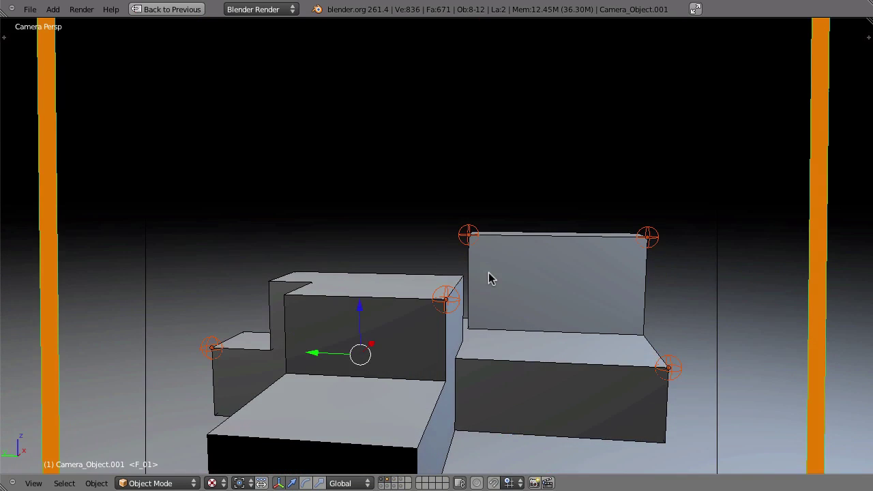
# Try rotating the camera and the corner empties together about the global X axis
pyautogui.press('KP_0')
pyautogui.press('r')
pyautogui.press('x')
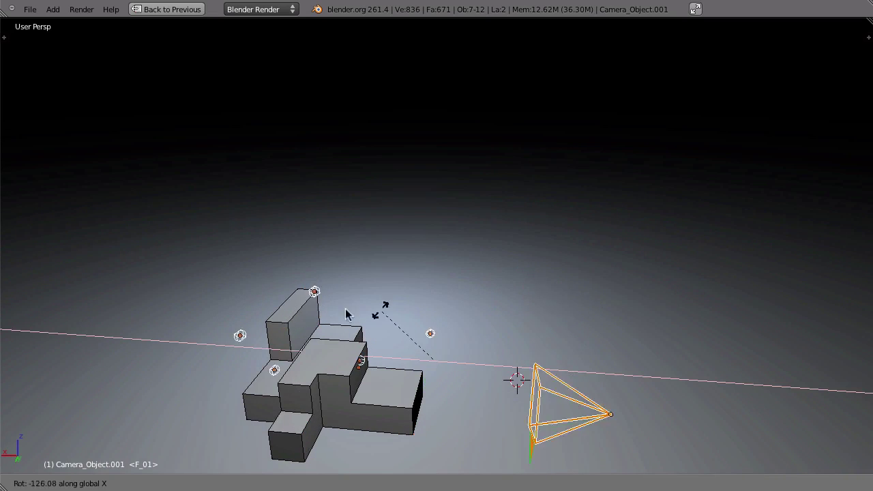
pyautogui.rightClick(374, 312)
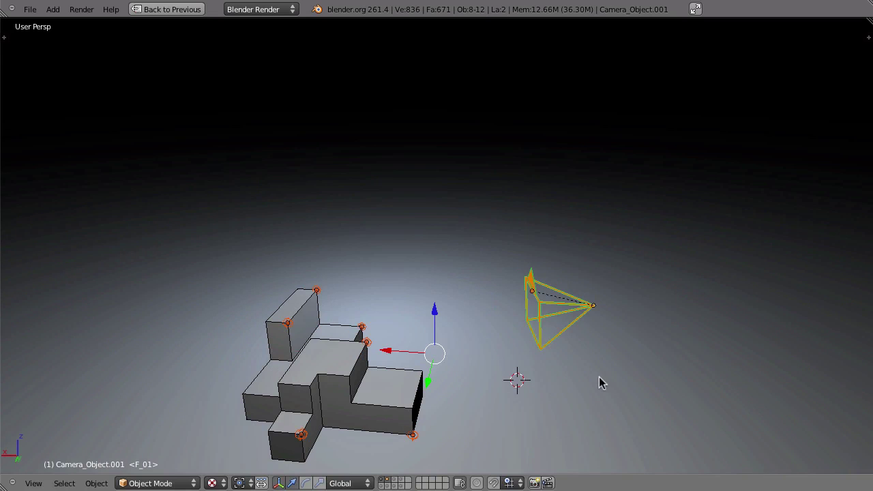
pyautogui.press('r')
pyautogui.press('x')
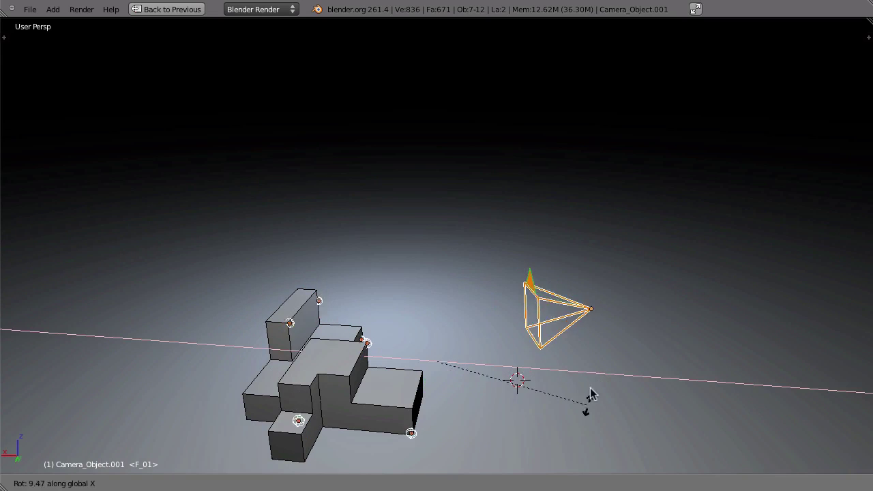
pyautogui.click(583, 376)
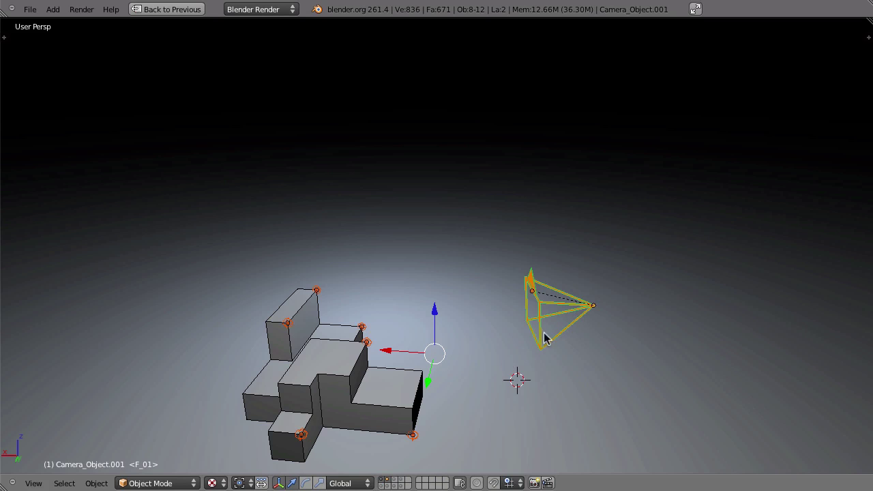
# Display the layer with the blue rays that link the camera to the corner empties
pyautogui.rightClick(564, 329)
pyautogui.rightClick(563, 331)
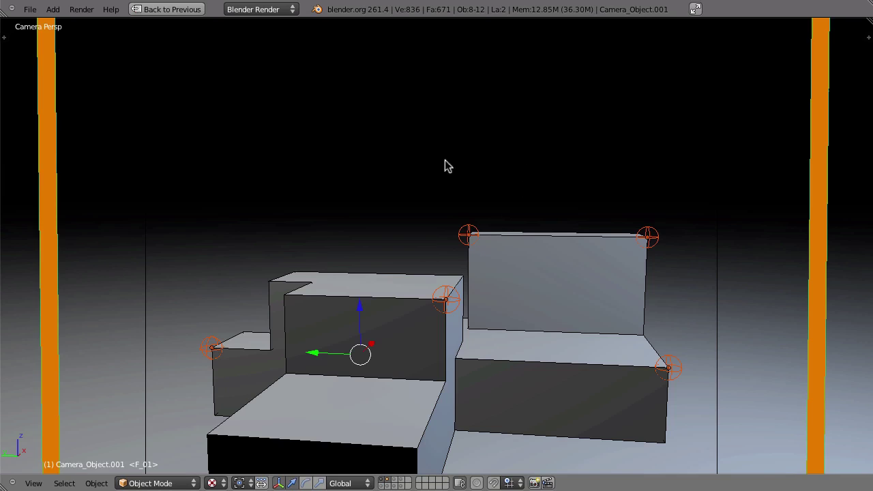
pyautogui.press('KP_0')
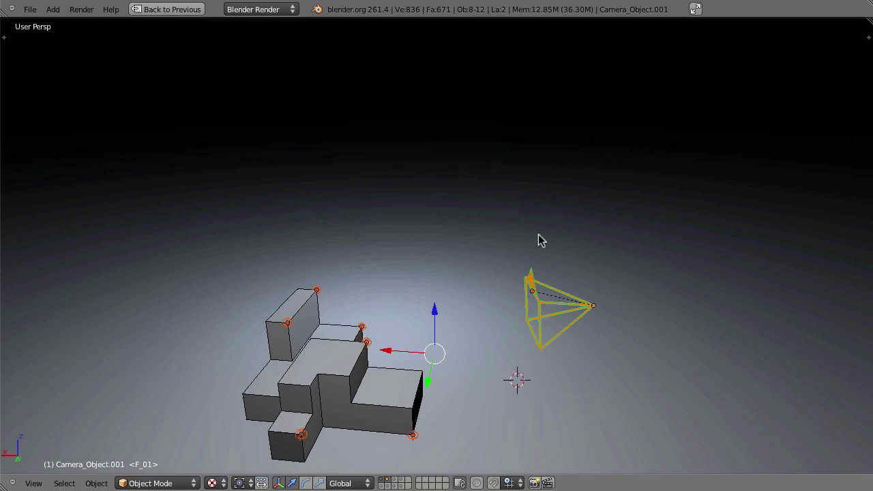
pyautogui.keyDown('shift'); pyautogui.click(390, 486); pyautogui.keyUp('shift')
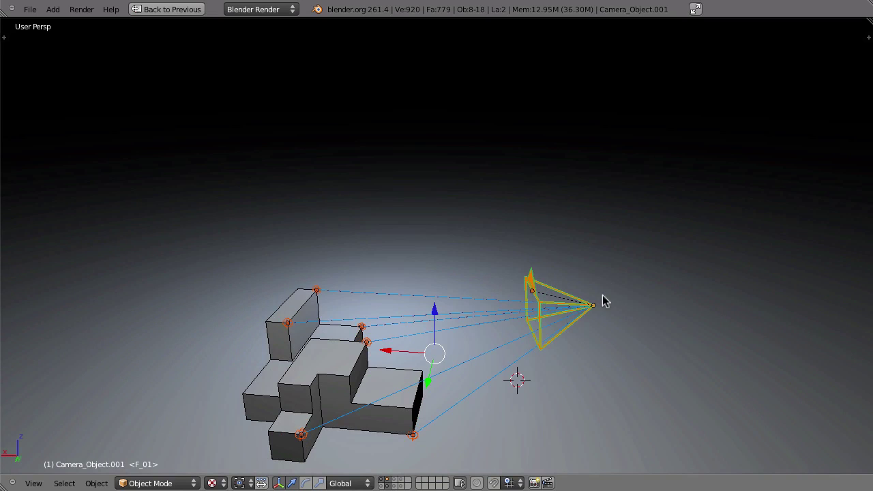
# Add the two foreground rays to the selection and try a trackball rotation of the camera, rays and empties together
pyautogui.keyDown('shift'); pyautogui.rightClick(553, 352); pyautogui.keyUp('shift')
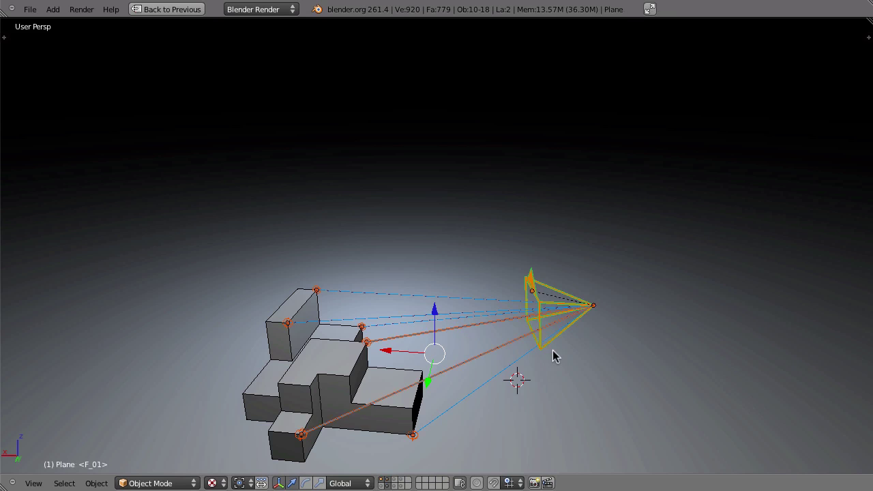
pyautogui.keyDown('shift'); pyautogui.rightClick(553, 350); pyautogui.keyUp('shift')
pyautogui.press('r')
pyautogui.press('r')
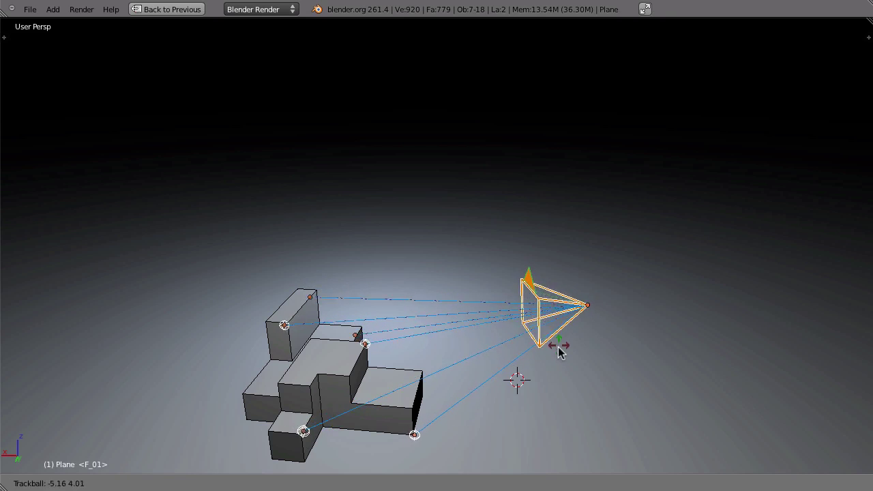
pyautogui.rightClick(560, 349)
pyautogui.keyDown('shift'); pyautogui.rightClick(557, 348); pyautogui.keyUp('shift')
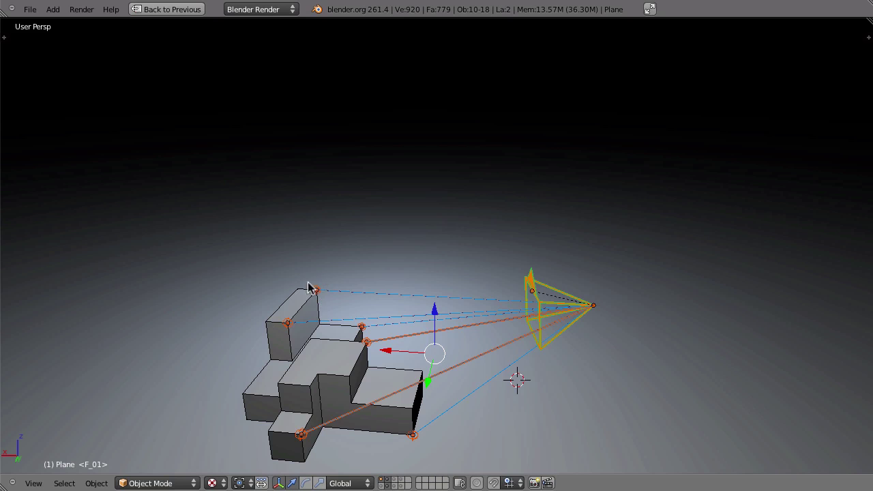
# Select only the camera and try moving it along its local X axis, with the empties left in place
pyautogui.rightClick(566, 301)
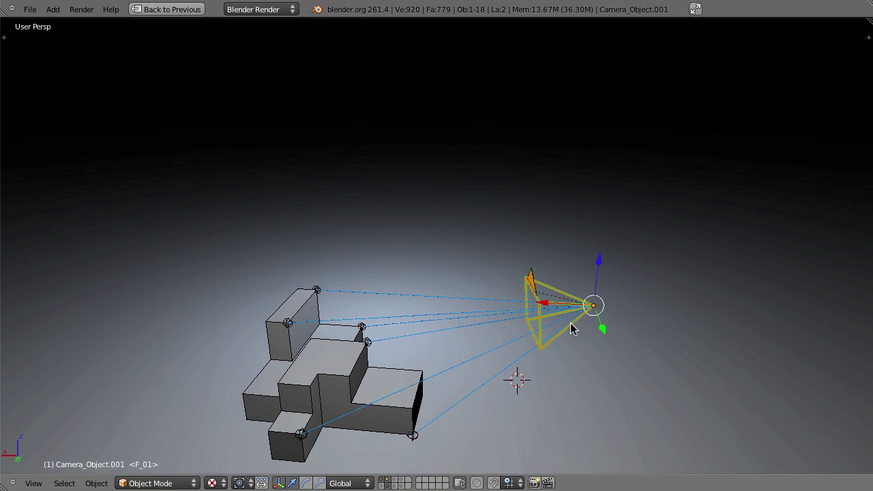
pyautogui.press('g')
pyautogui.press('x')
pyautogui.press('x')
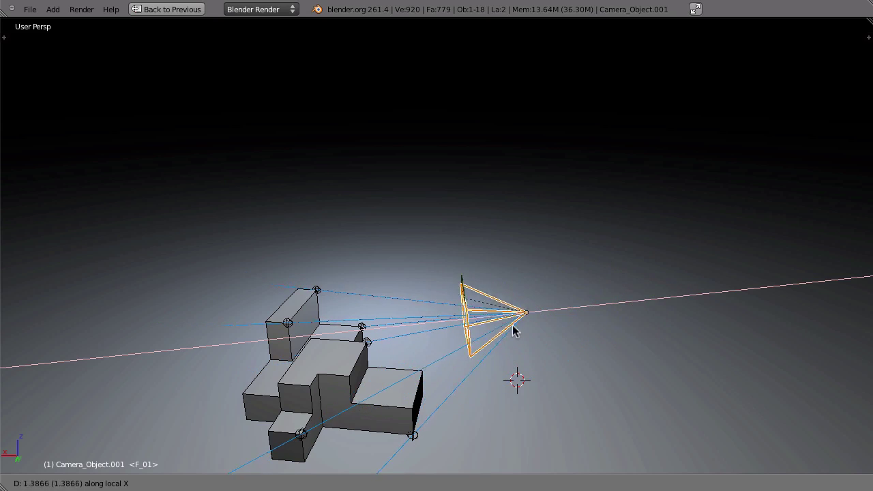
pyautogui.rightClick(534, 327)
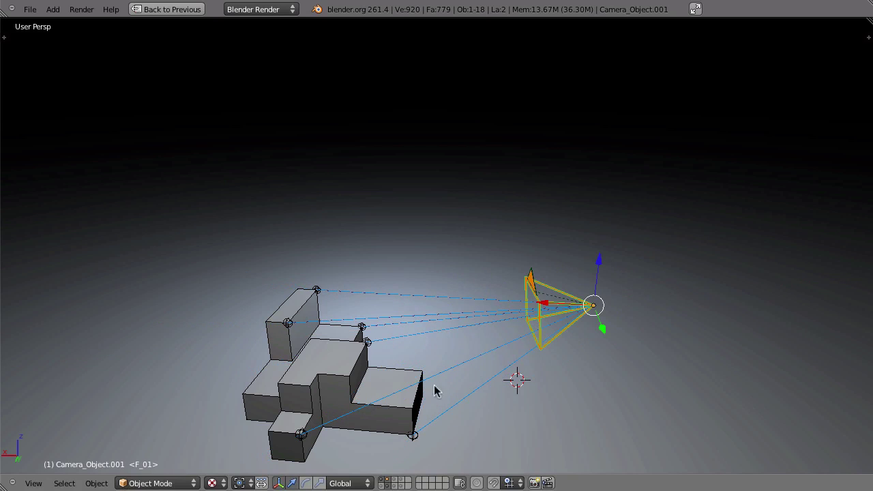
# Display the second camera and its green rays to compare them with the first camera's blue rays
pyautogui.keyDown('shift'); pyautogui.click(394, 480); pyautogui.keyUp('shift')
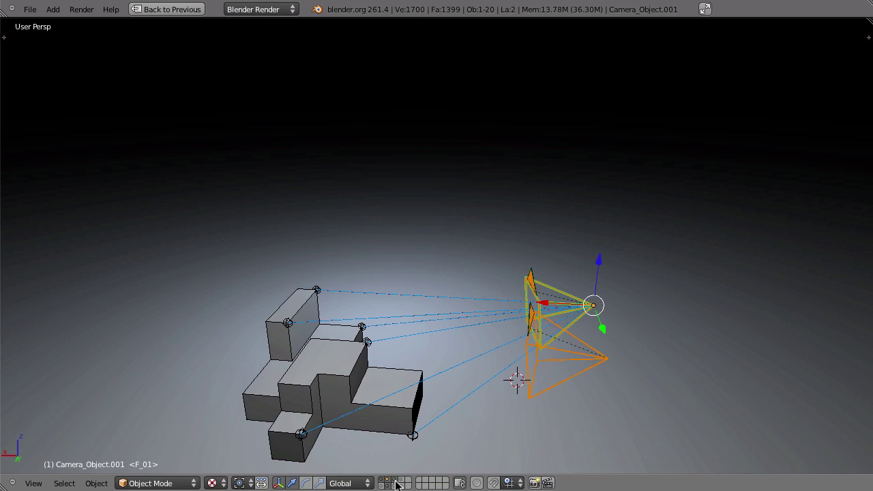
pyautogui.keyDown('shift'); pyautogui.click(395, 486); pyautogui.keyUp('shift')
pyautogui.moveTo(382, 393); pyautogui.dragTo(433, 391, button='middle')
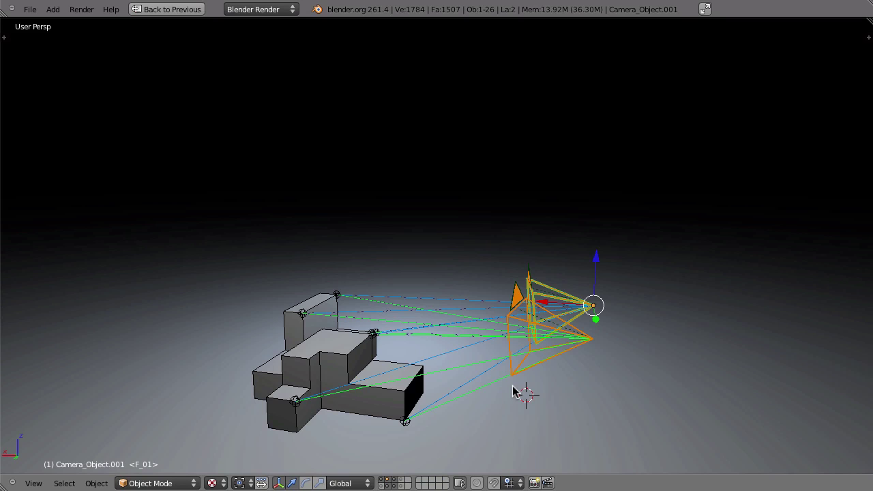
# Hide the layers with the cameras, empties and rays, leaving only the block model's layer displayed
pyautogui.click(387, 485)
pyautogui.click(387, 485)
pyautogui.click(400, 486)
pyautogui.click(396, 483)
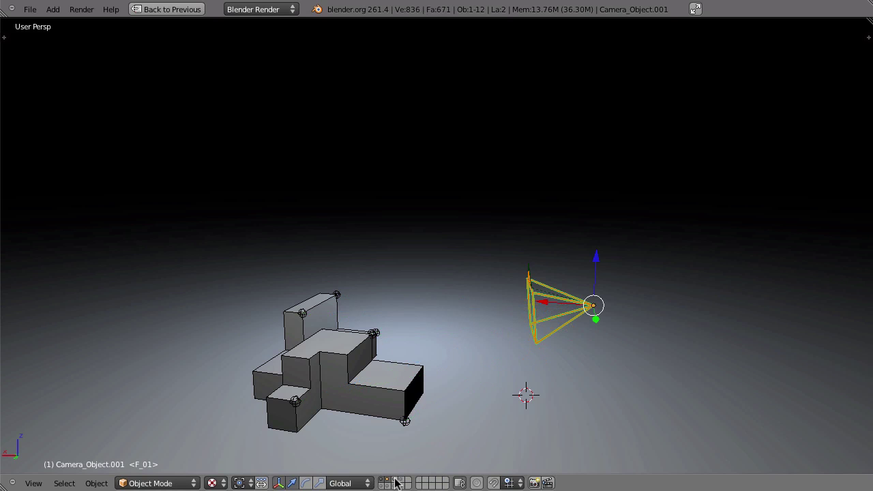
pyautogui.click(390, 482)
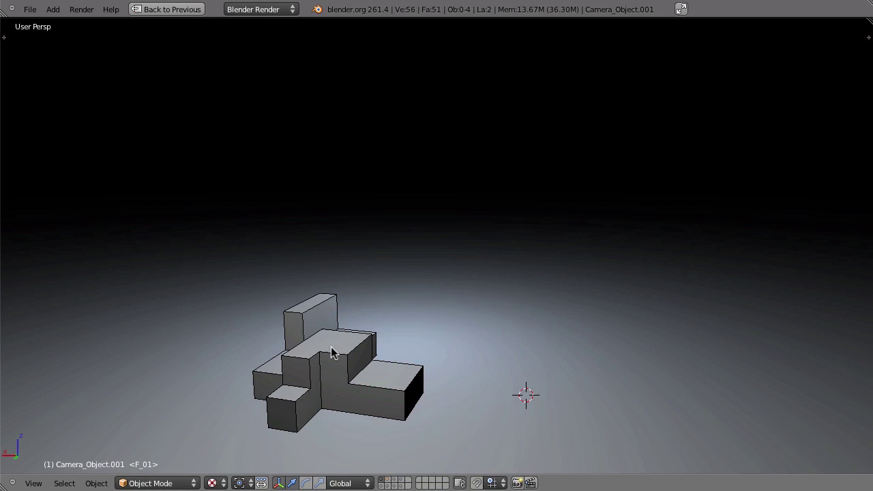
# Look through the camera and alternate between frames 1 and 2 to compare how the blocks shift between the views
pyautogui.press('KP_0')
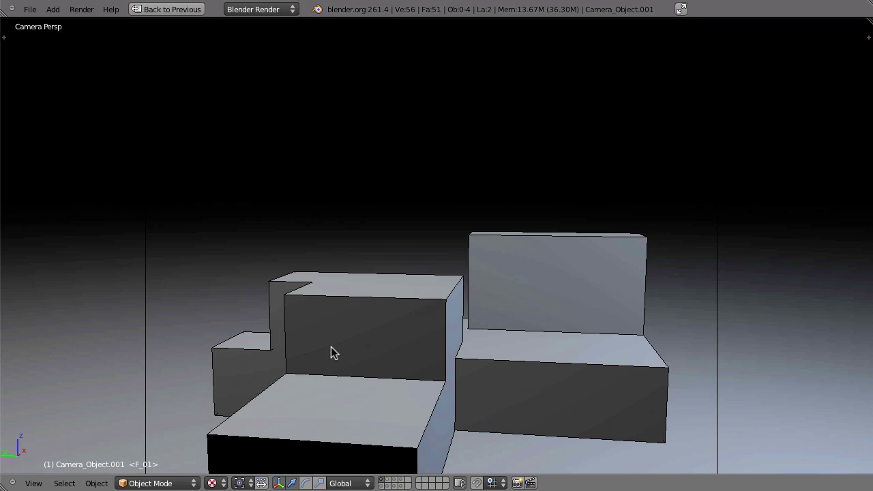
pyautogui.moveTo(450, 290)
pyautogui.keyDown('shift'); pyautogui.mouseDown(button='middle')
pyautogui.moveTo(451, 265)
pyautogui.moveTo(451, 277)
pyautogui.mouseUp(button='middle'); pyautogui.keyUp('shift')
pyautogui.press('Right')
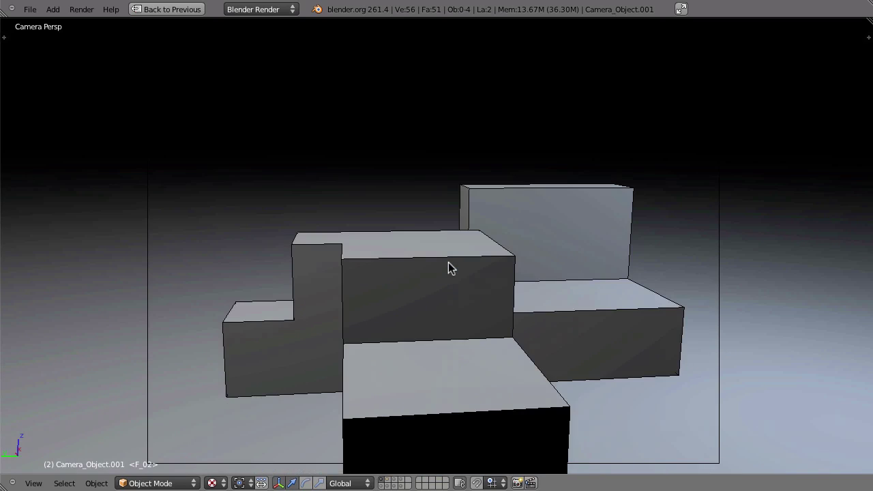
pyautogui.press('Left')
pyautogui.press('Right')
pyautogui.press('Left')
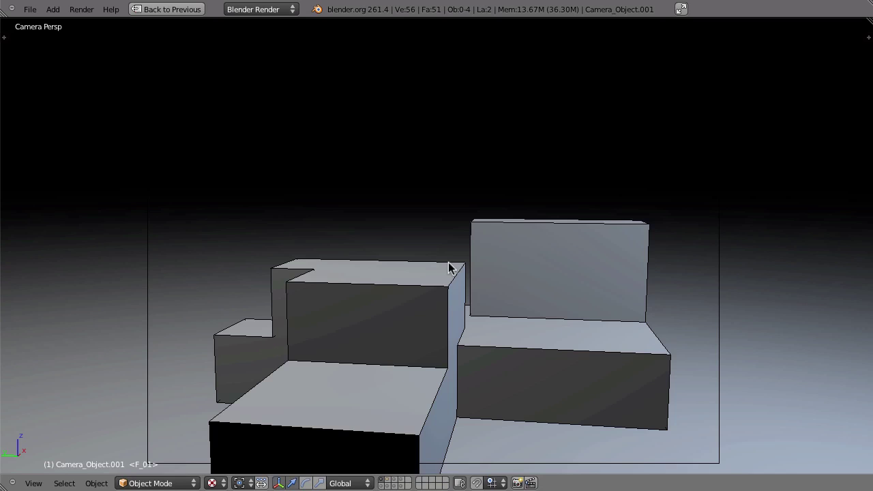
pyautogui.press('Right')
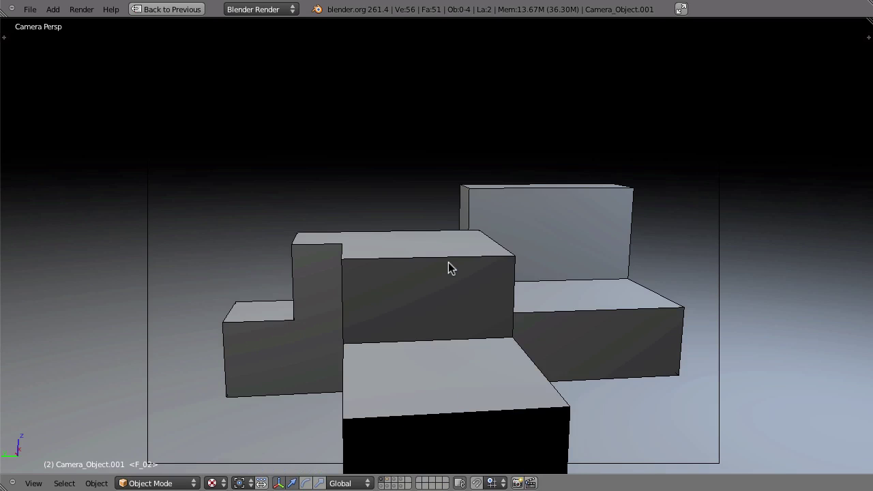
pyautogui.press('Left')
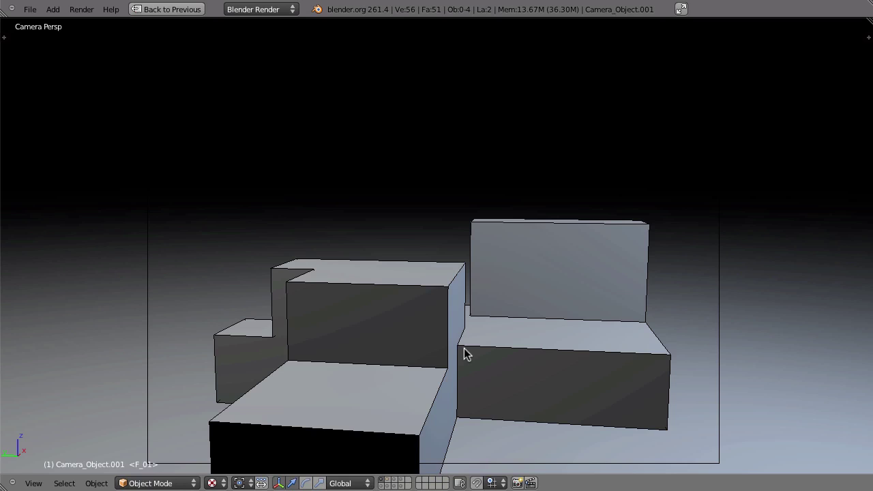
pyautogui.press('Right')
pyautogui.press('Left')
pyautogui.press('Right')
pyautogui.press('Left')
pyautogui.press('Right')
pyautogui.press('Left')
pyautogui.press('Right')
pyautogui.press('Left')
pyautogui.press('Right')
pyautogui.press('Left')
# Outside the camera view, select the block model and display the layers with the corner empties and both cameras
pyautogui.moveTo(366, 269); pyautogui.dragTo(367, 307, button='middle')
pyautogui.scroll(-4, 368, 302)
pyautogui.keyDown('shift'); pyautogui.moveTo(331, 249); pyautogui.dragTo(541, 344, button='middle'); pyautogui.keyUp('shift')
pyautogui.rightClick(378, 322)
pyautogui.keyDown('shift'); pyautogui.click(388, 480); pyautogui.keyUp('shift')
pyautogui.keyDown('shift'); pyautogui.click(394, 480); pyautogui.keyUp('shift')
pyautogui.moveTo(557, 382); pyautogui.dragTo(544, 388, button='middle')
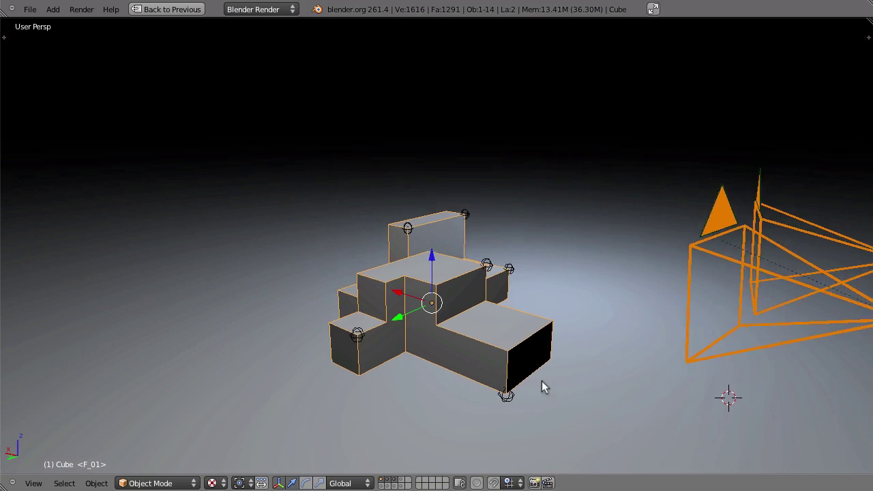
pyautogui.keyDown('shift'); pyautogui.moveTo(642, 327); pyautogui.dragTo(550, 368, button='middle'); pyautogui.keyUp('shift')
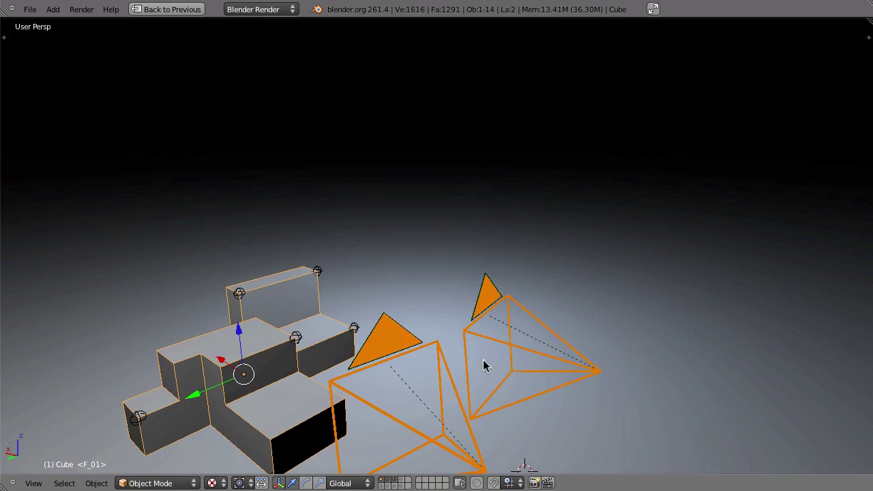
pyautogui.keyDown('shift'); pyautogui.moveTo(513, 372); pyautogui.dragTo(535, 348, button='middle'); pyautogui.keyUp('shift')
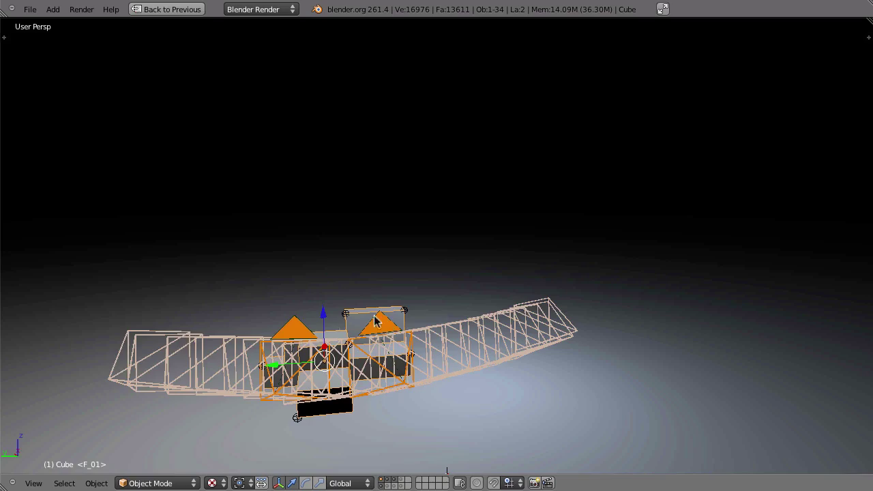
pyautogui.moveTo(330, 325); pyautogui.dragTo(466, 373, button='middle')
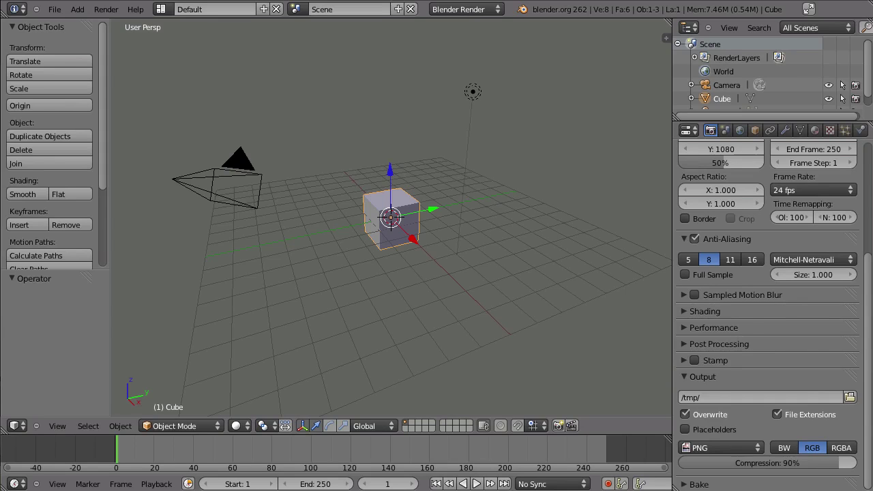
# Switch to the Key-Images folder, preview old_factory_01.jpg and old_factory_02.jpg alternately to compare their perspective shift, and close the preview
pyautogui.press('super+Tab')
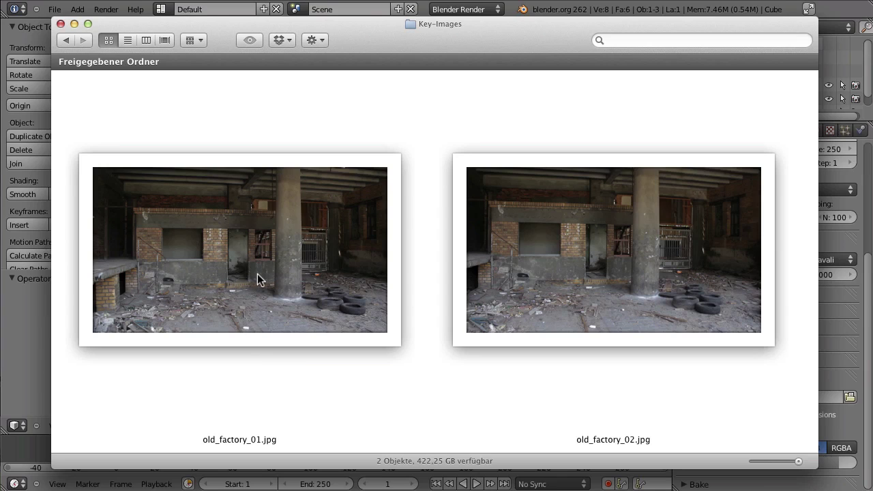
pyautogui.click(260, 277)
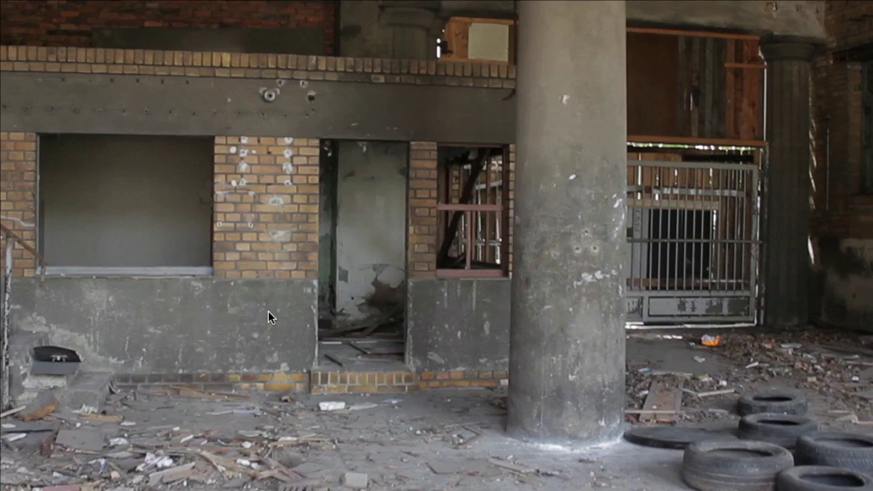
pyautogui.press('Left')
pyautogui.press('Right')
pyautogui.press('Left')
pyautogui.press('Right')
pyautogui.press('Left')
pyautogui.press('Right')
pyautogui.press('Left')
pyautogui.press('Right')
pyautogui.press('Left')
pyautogui.press('space')
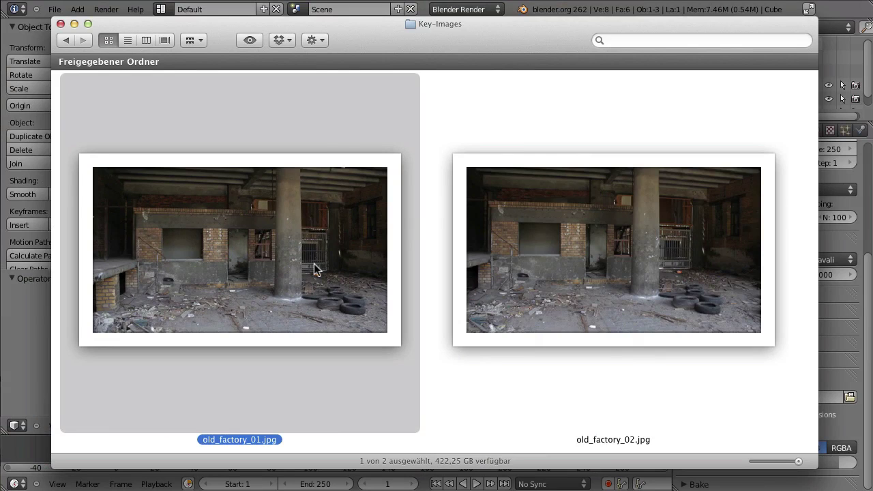
# Return to Blender and change the 3D viewport into a Movie Clip Editor
pyautogui.click(36, 325)
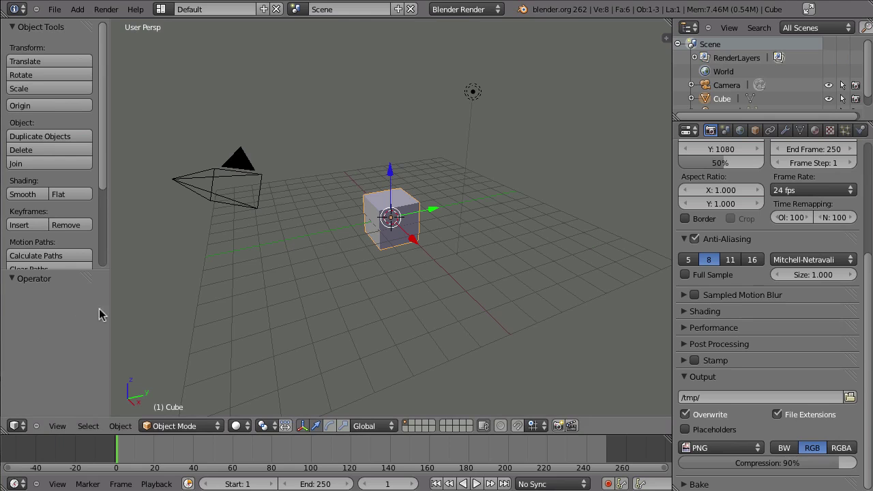
pyautogui.click(21, 430)
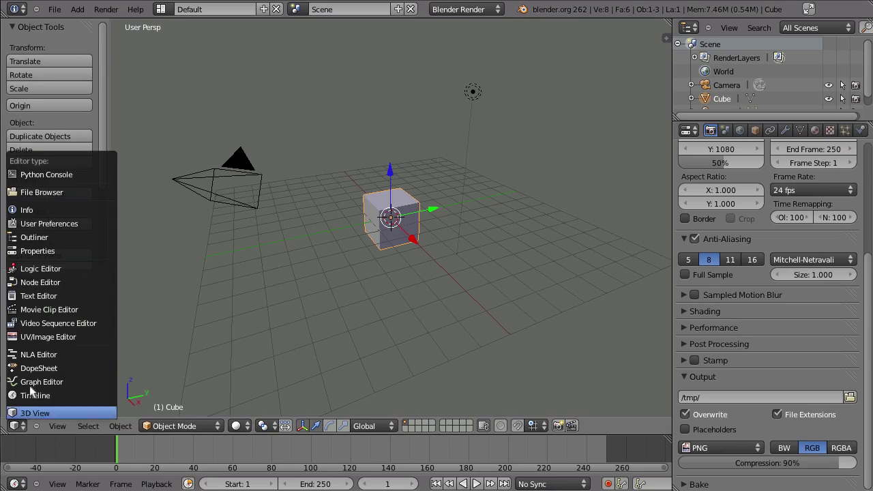
pyautogui.click(48, 309)
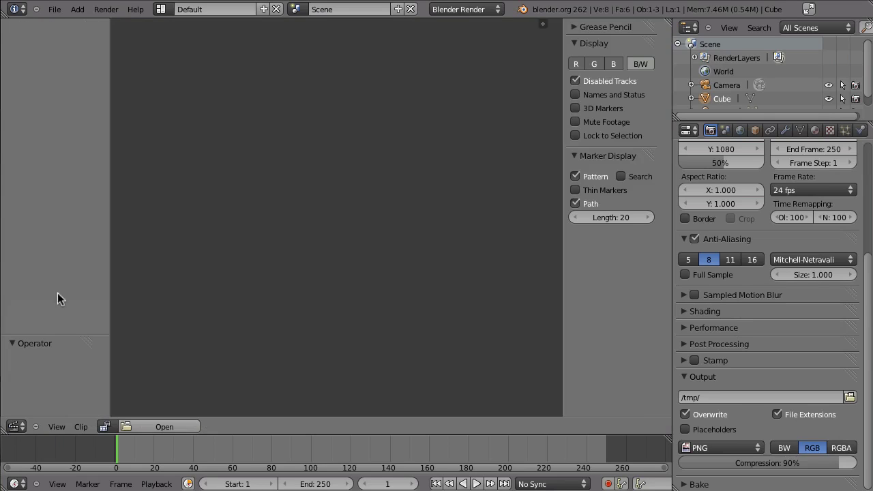
# Open old_factory_01.jpg from Camera_Tracking/Old_Factory/Key-Images as the movie clip
pyautogui.click(159, 428)
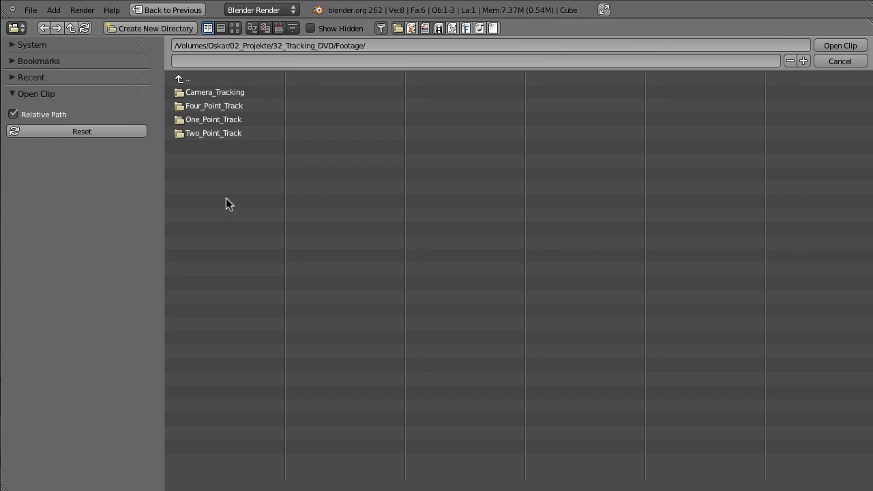
pyautogui.click(201, 92)
pyautogui.click(207, 91)
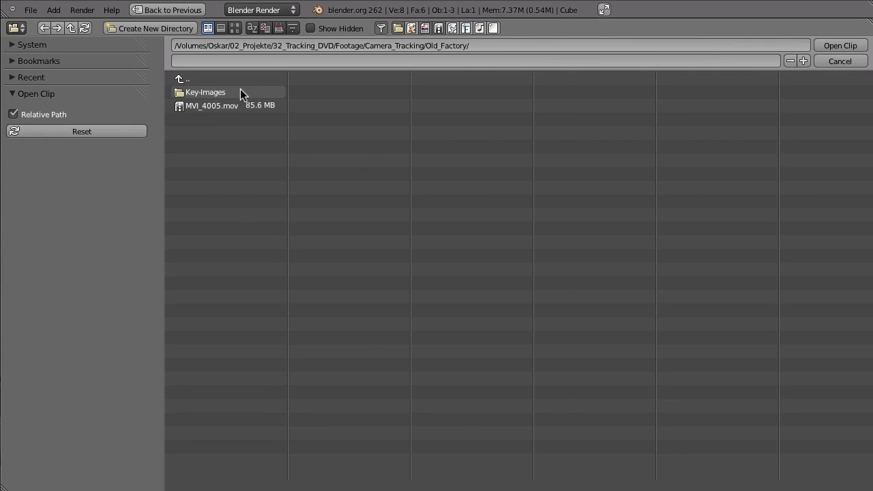
pyautogui.click(204, 92)
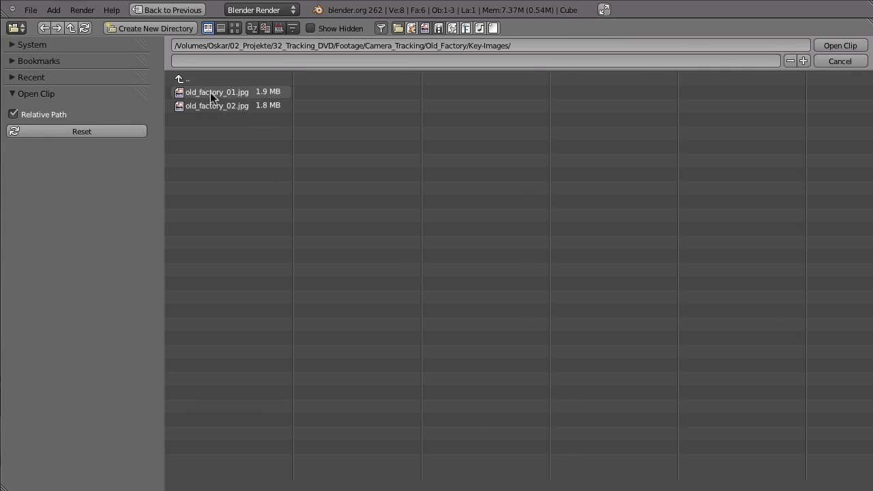
pyautogui.click(208, 92)
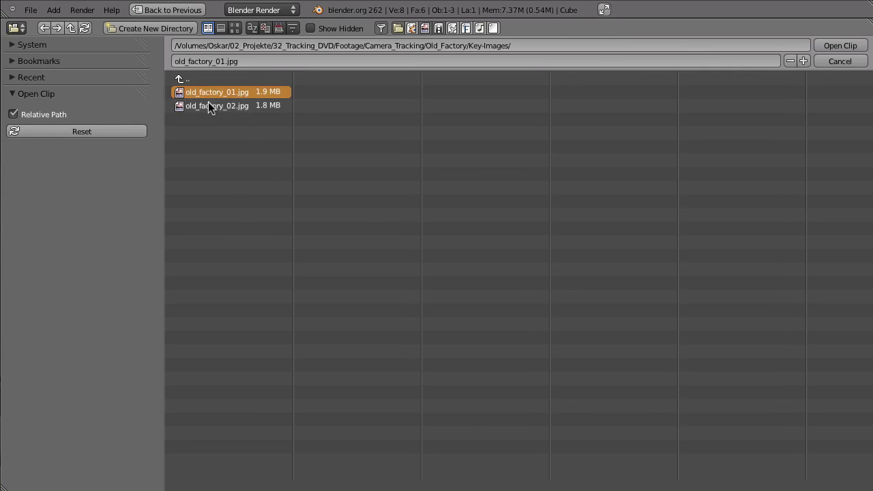
pyautogui.click(845, 46)
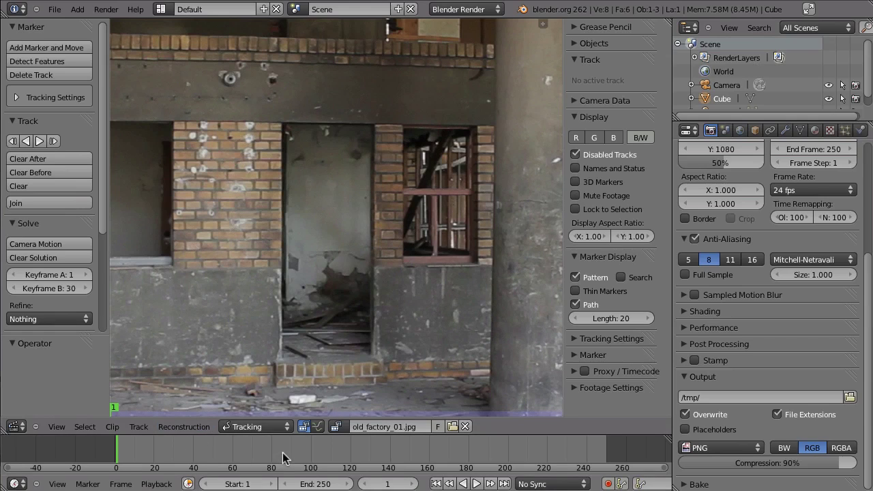
# Set the scene's end frame to 2 and maximize the clip editor
pyautogui.click(315, 484)
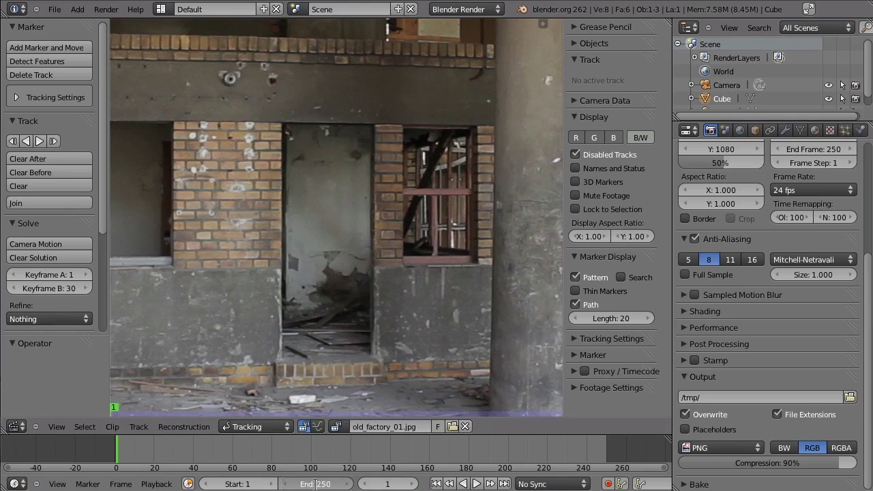
pyautogui.write('2')
pyautogui.press('Return')
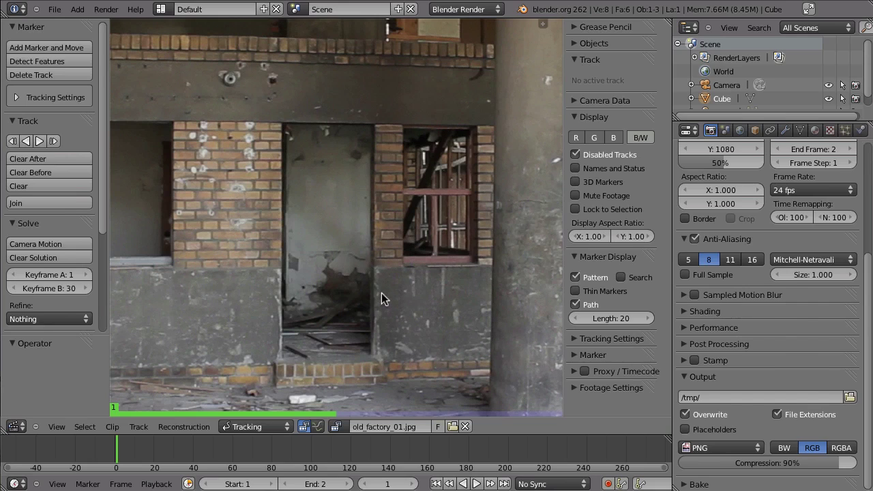
pyautogui.hotkey('ctrl', 'Up')
# Play the two-frame clip briefly and alternate between frames 1 and 2 to examine how the factory view shifts
pyautogui.hotkey('alt', 'a')
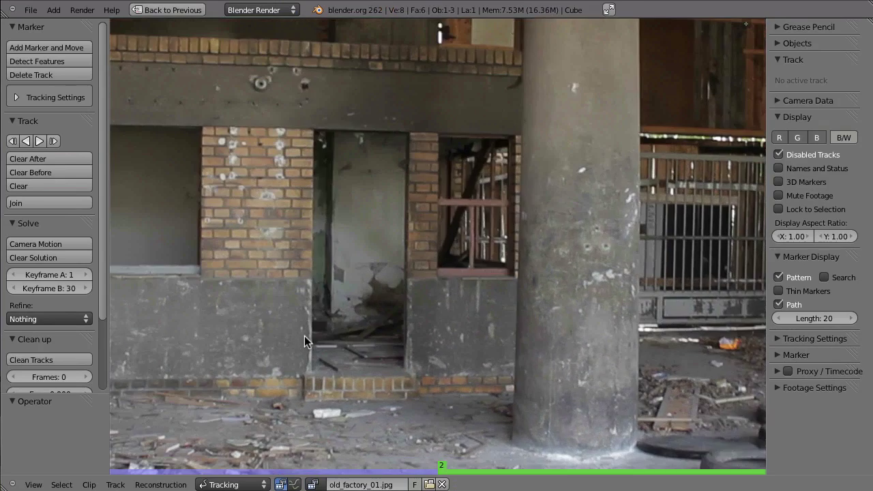
pyautogui.hotkey('alt', 'a')
pyautogui.press('Right')
pyautogui.press('Left')
pyautogui.press('Right')
pyautogui.press('Left')
pyautogui.press('Right')
pyautogui.press('Left')
pyautogui.press('Right')
pyautogui.press('Left')
pyautogui.press('Right')
pyautogui.press('Left')
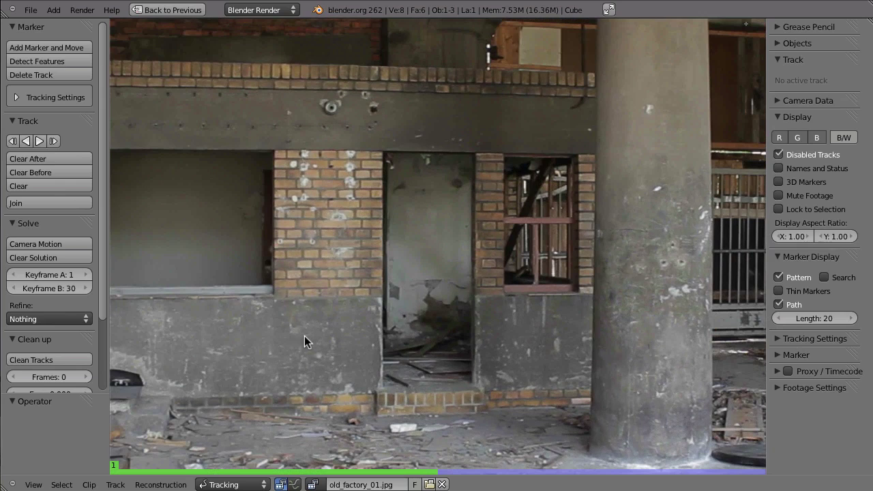
# Place seven tracking markers in two rows along the flat concrete beam above the large window opening
pyautogui.keyDown('ctrl'); pyautogui.moveTo(440, 311); pyautogui.dragTo(453, 284, button='middle'); pyautogui.keyUp('ctrl')
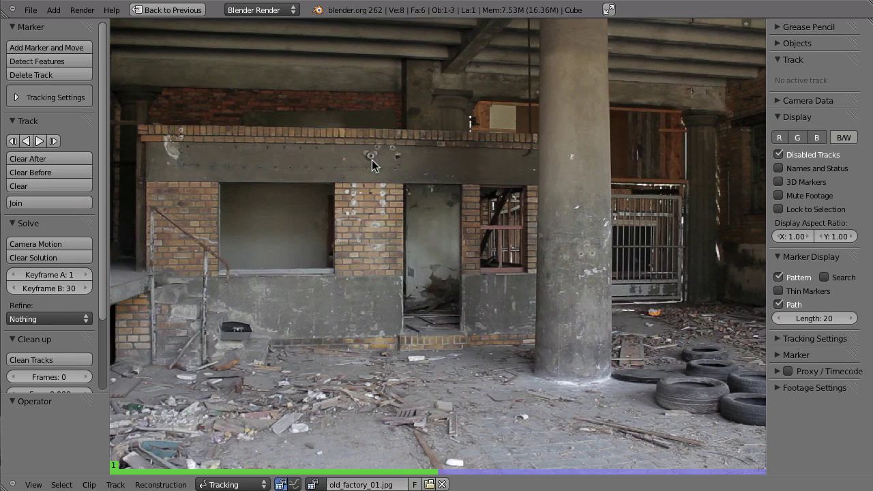
pyautogui.keyDown('ctrl'); pyautogui.click(189, 148); pyautogui.keyUp('ctrl')
pyautogui.keyDown('ctrl'); pyautogui.click(233, 147); pyautogui.keyUp('ctrl')
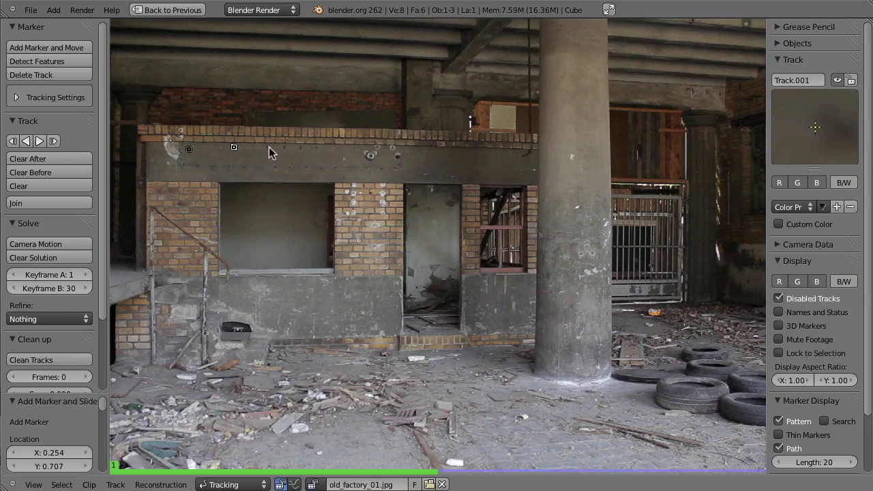
pyautogui.keyDown('ctrl'); pyautogui.click(270, 148); pyautogui.keyUp('ctrl')
pyautogui.keyDown('ctrl'); pyautogui.click(320, 148); pyautogui.keyUp('ctrl')
pyautogui.keyDown('ctrl'); pyautogui.click(205, 168); pyautogui.keyUp('ctrl')
pyautogui.keyDown('ctrl'); pyautogui.click(264, 170); pyautogui.keyUp('ctrl')
pyautogui.keyDown('ctrl'); pyautogui.click(320, 173); pyautogui.keyUp('ctrl')
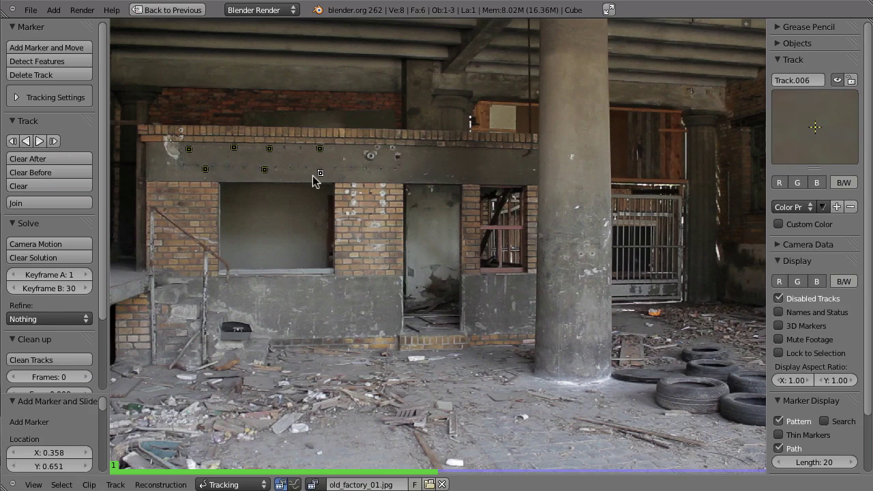
# Delete all the tracking markers on the concrete beam
pyautogui.press('a')
pyautogui.press('x')
pyautogui.click(313, 178)
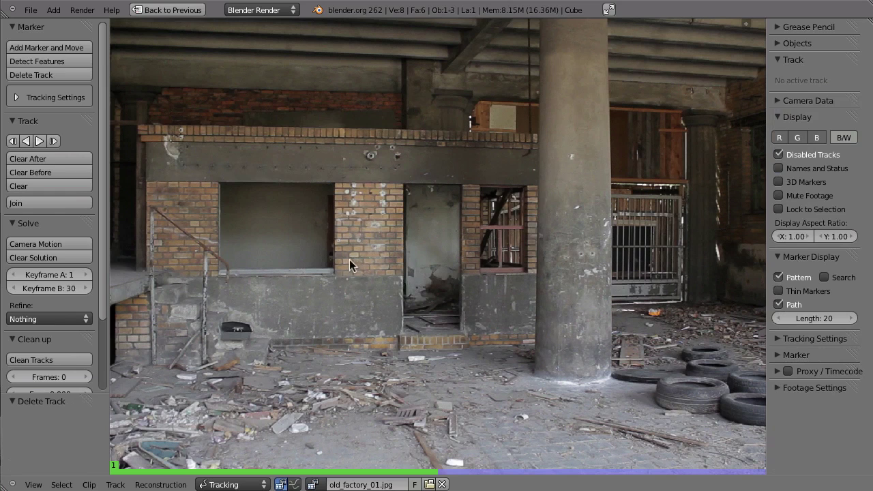
# Add markers at different depths: the beam's left end, foreground floor, rear column top, upper left back wall and orange debris by the gate
pyautogui.keyDown('ctrl'); pyautogui.click(187, 147); pyautogui.keyUp('ctrl')
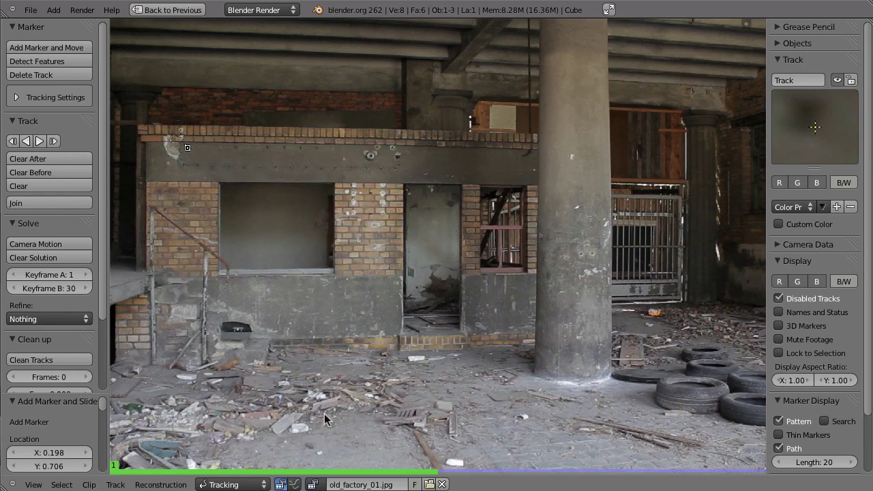
pyautogui.keyDown('ctrl'); pyautogui.click(317, 456); pyautogui.keyUp('ctrl')
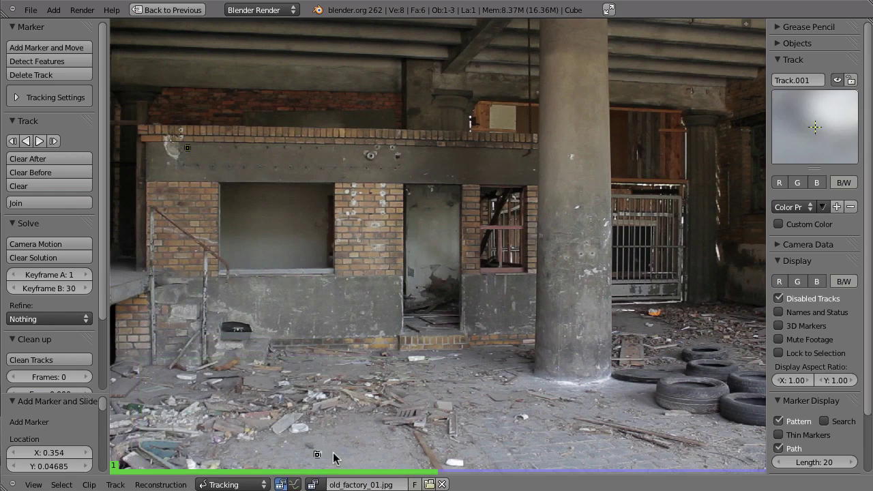
pyautogui.keyDown('ctrl'); pyautogui.click(473, 91); pyautogui.keyUp('ctrl')
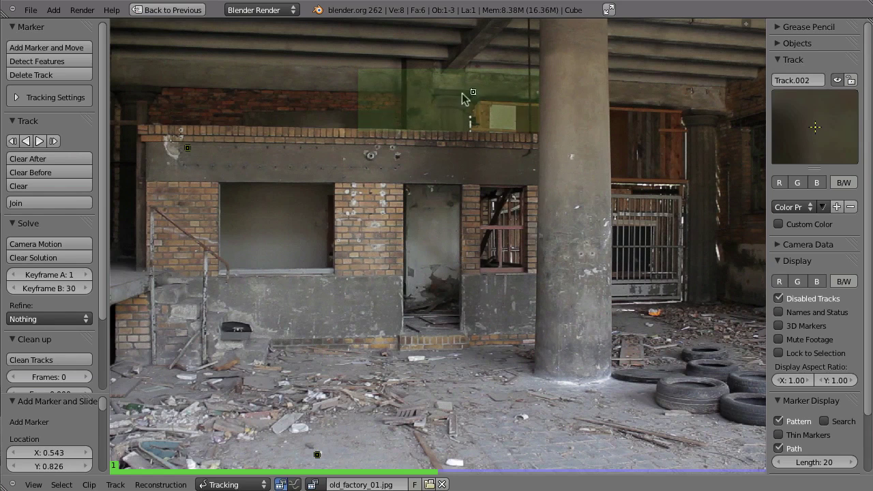
pyautogui.keyDown('ctrl'); pyautogui.click(162, 86); pyautogui.keyUp('ctrl')
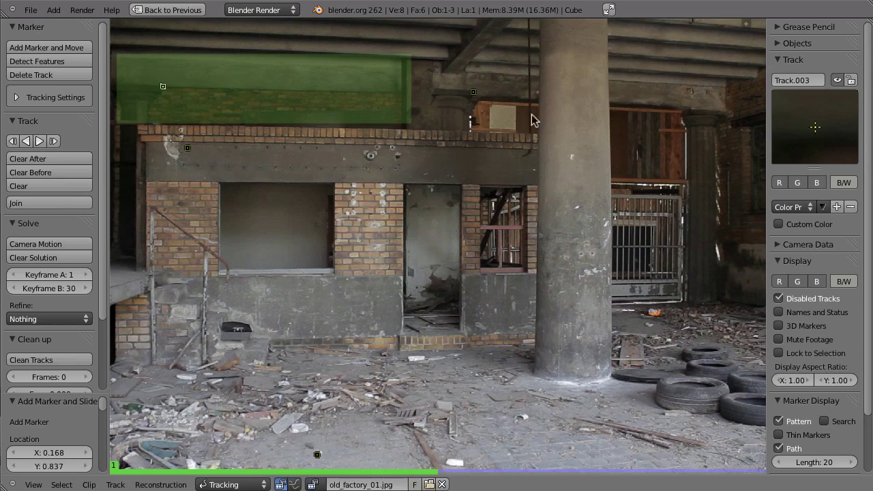
pyautogui.keyDown('ctrl'); pyautogui.click(660, 311); pyautogui.keyUp('ctrl')
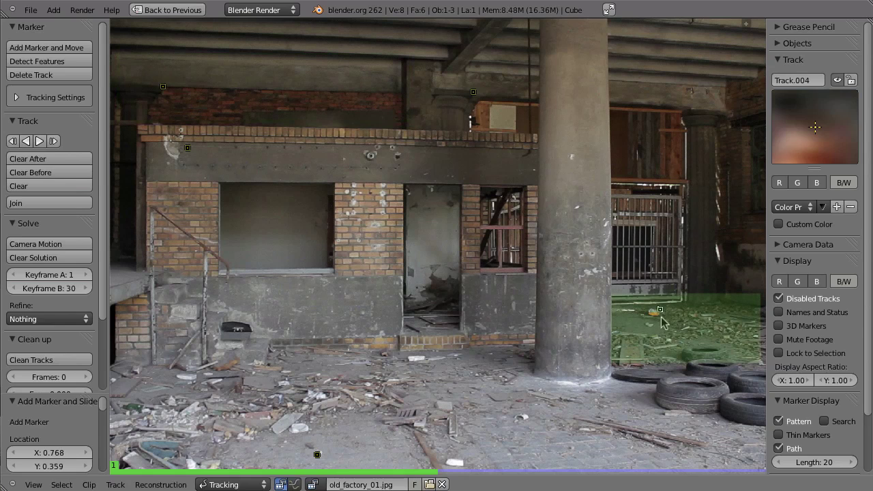
# Add one marker on the large round pillar and one on the floor in front of the tires, and select all markers
pyautogui.press('a')
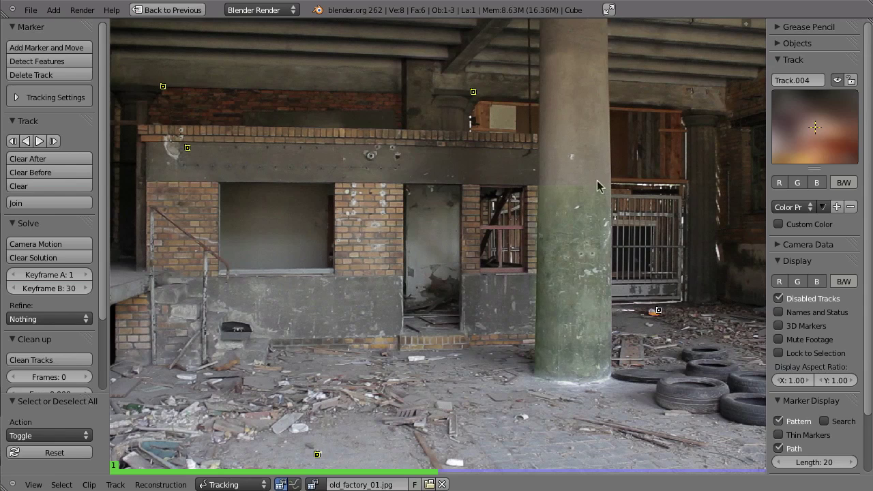
pyautogui.keyDown('ctrl'); pyautogui.click(581, 253); pyautogui.keyUp('ctrl')
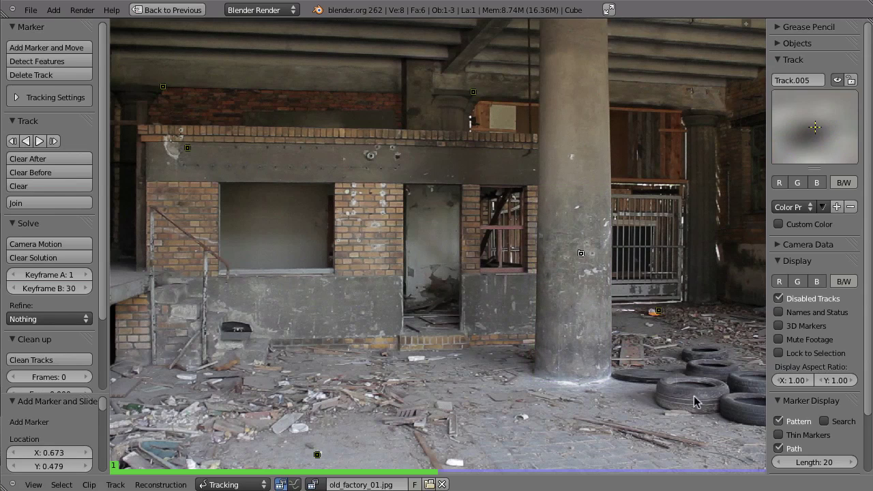
pyautogui.keyDown('ctrl'); pyautogui.click(664, 415); pyautogui.keyUp('ctrl')
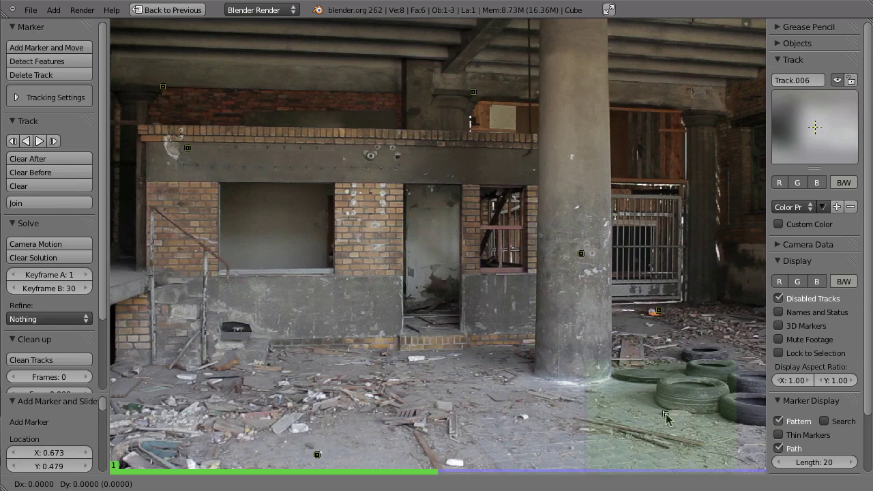
pyautogui.press('a')
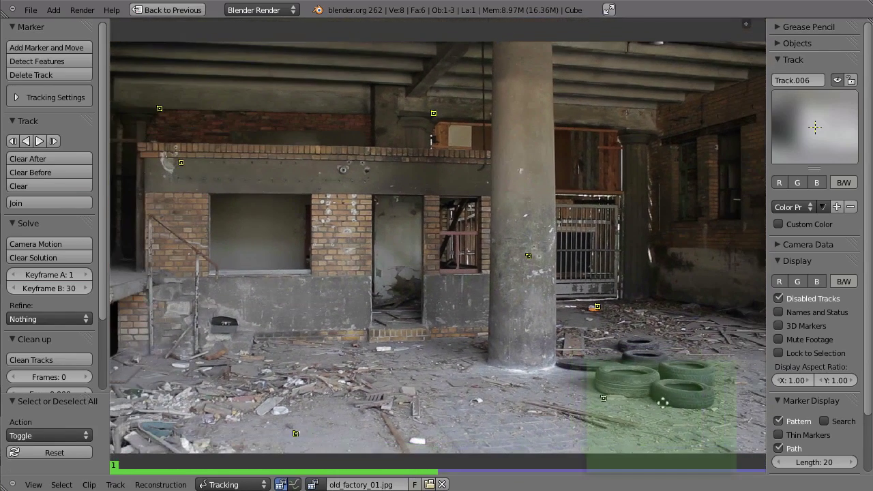
# Add a tracking marker at the window in the brick wall on the image's right side
pyautogui.moveTo(663, 402); pyautogui.dragTo(668, 399, button='middle')
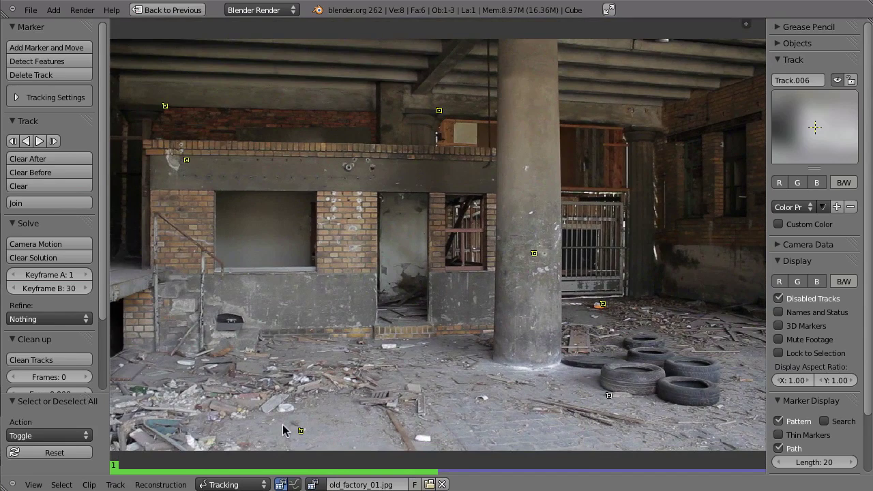
pyautogui.moveTo(486, 281); pyautogui.dragTo(376, 293, button='middle')
pyautogui.moveTo(494, 260); pyautogui.dragTo(462, 262, button='middle')
pyautogui.keyDown('ctrl'); pyautogui.moveTo(505, 290); pyautogui.dragTo(522, 239, button='middle'); pyautogui.keyUp('ctrl')
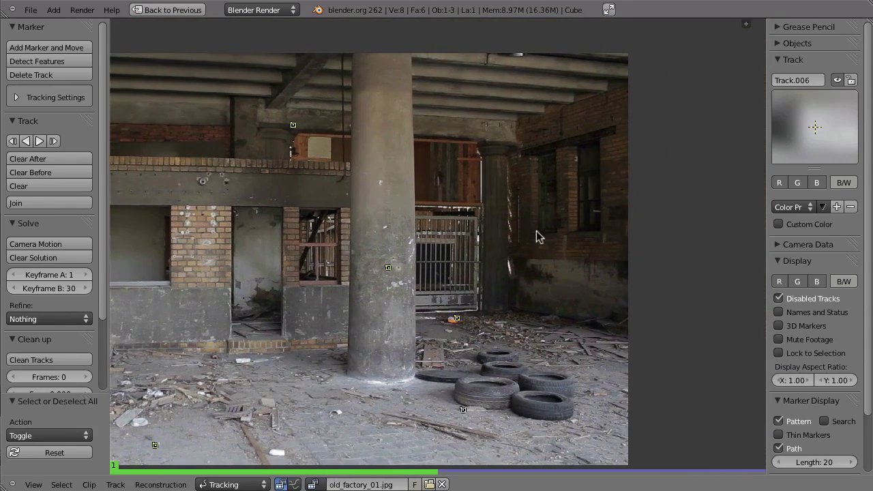
pyautogui.keyDown('ctrl'); pyautogui.click(503, 81); pyautogui.keyUp('ctrl')
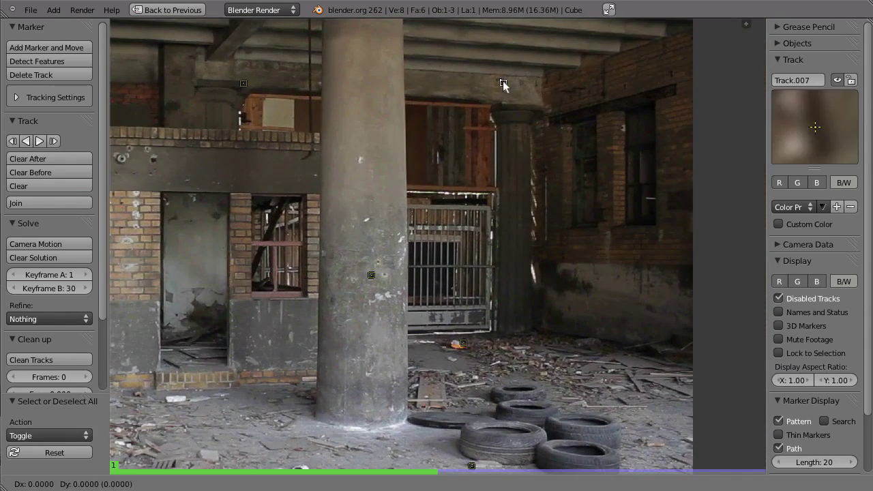
pyautogui.click(662, 154)
# With the whole image in view, switch to frame 2 and back to frame 1 to compare the markers with their features
pyautogui.keyDown('ctrl'); pyautogui.moveTo(444, 245); pyautogui.dragTo(493, 244, button='middle'); pyautogui.keyUp('ctrl')
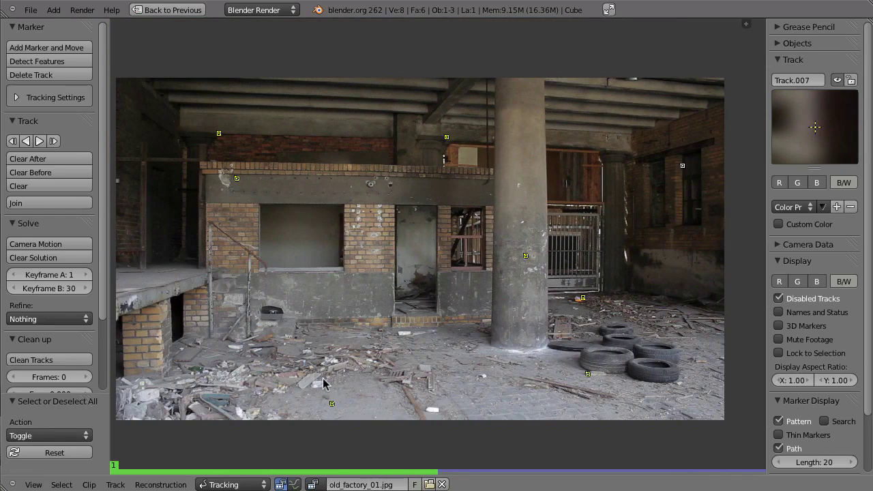
pyautogui.press('Right')
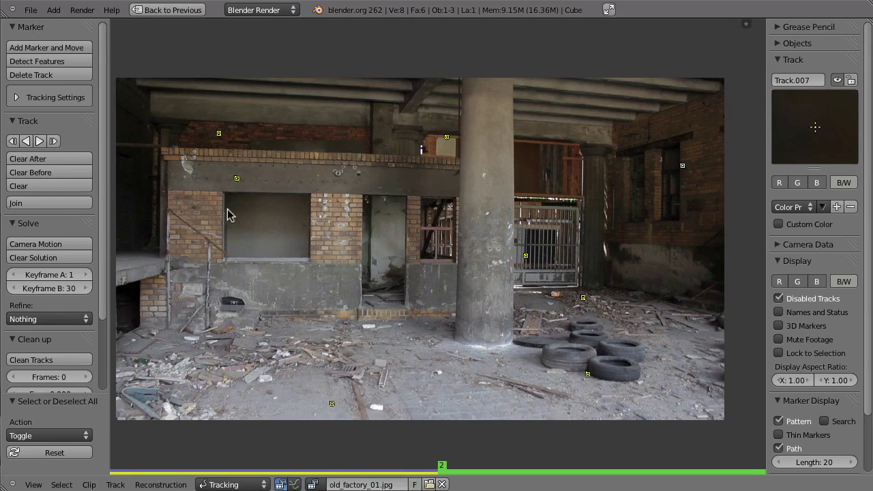
pyautogui.press('Left')
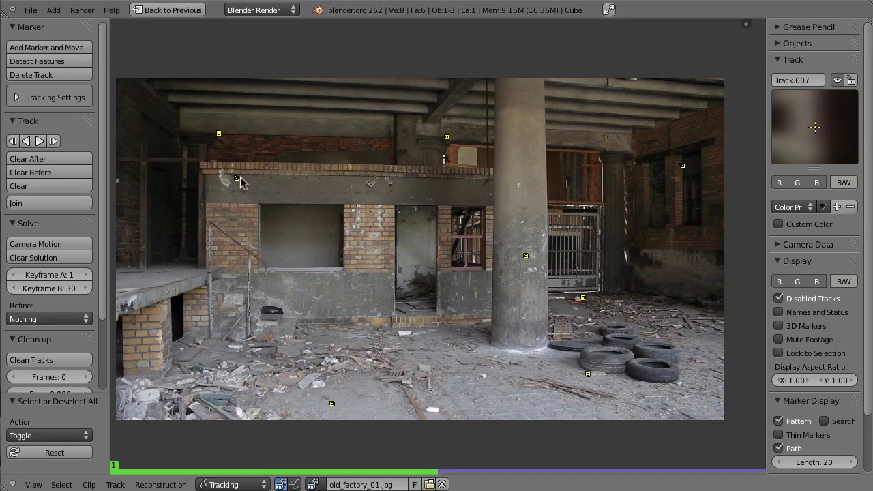
# On frame 2, move only the marker at the beam's left end onto its matching dark spot, and compare it with frame 1
pyautogui.rightClick(236, 178)
pyautogui.moveTo(272, 189); pyautogui.dragTo(359, 198, button='middle')
pyautogui.scroll(2, 359, 198)
pyautogui.moveTo(263, 145); pyautogui.dragTo(337, 201, button='middle')
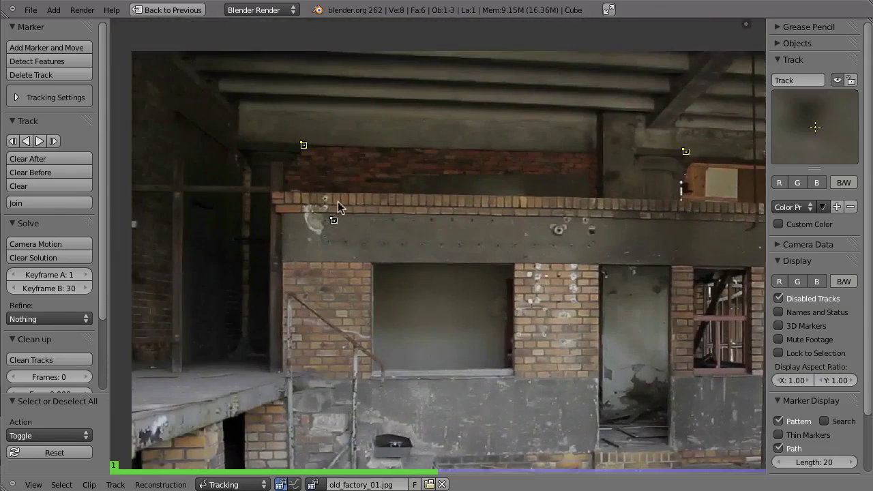
pyautogui.scroll(2, 338, 201)
pyautogui.press('Right')
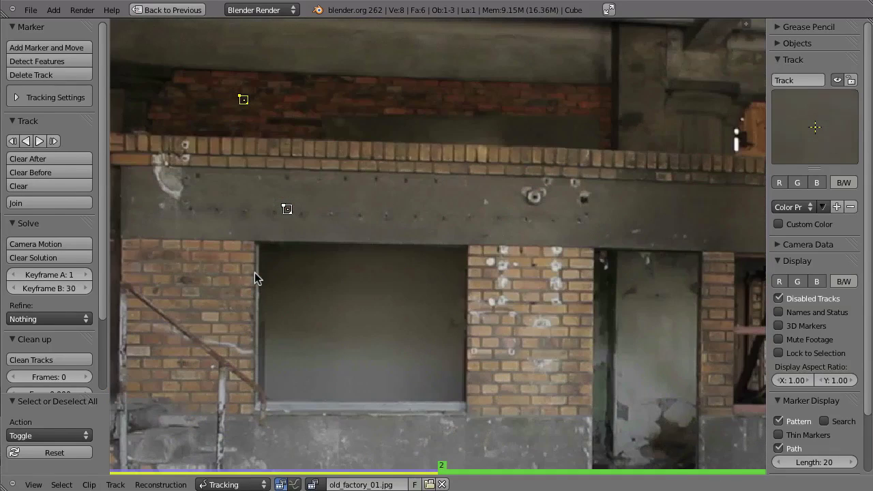
pyautogui.press('g')
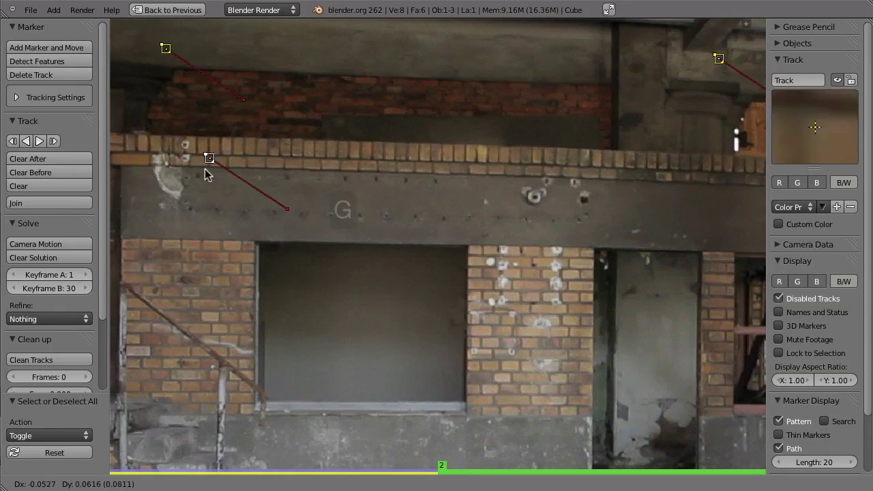
pyautogui.rightClick(292, 206)
pyautogui.rightClick(286, 214)
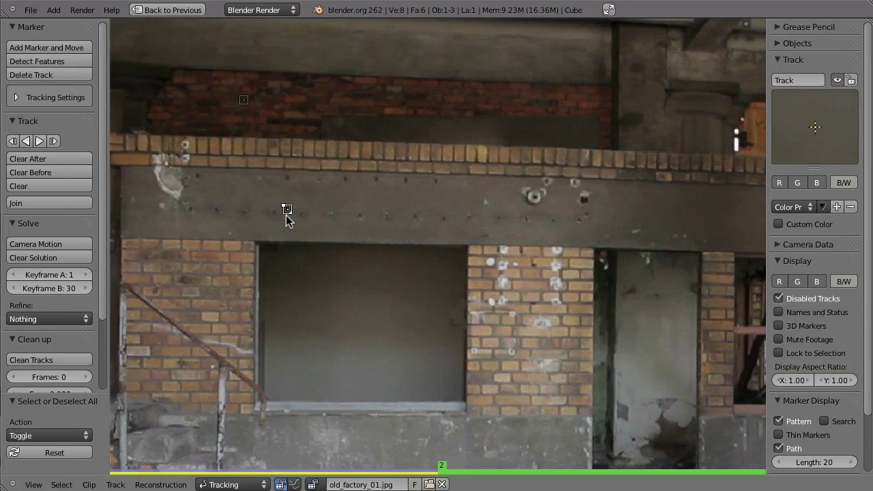
pyautogui.press('g')
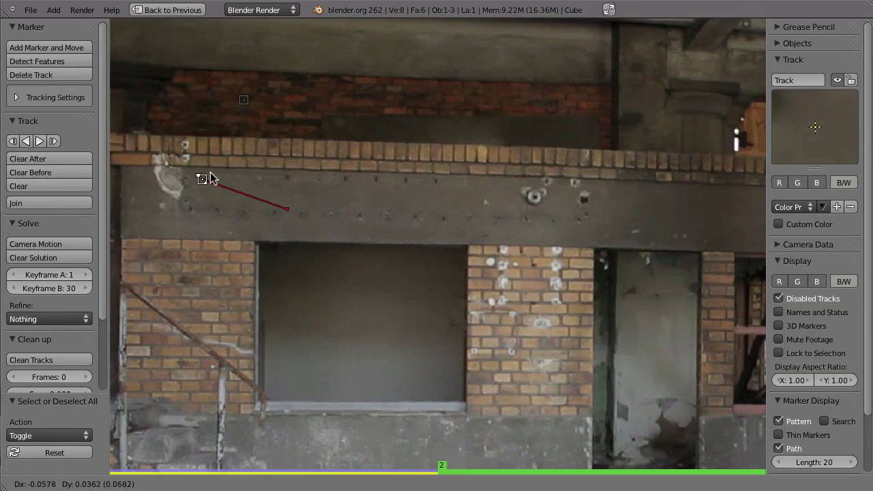
pyautogui.click(203, 175)
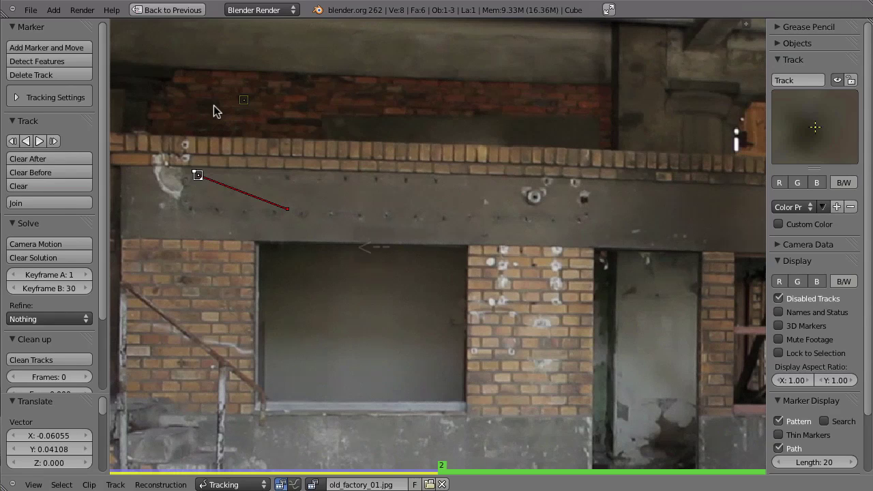
pyautogui.press('Left')
pyautogui.press('Right')
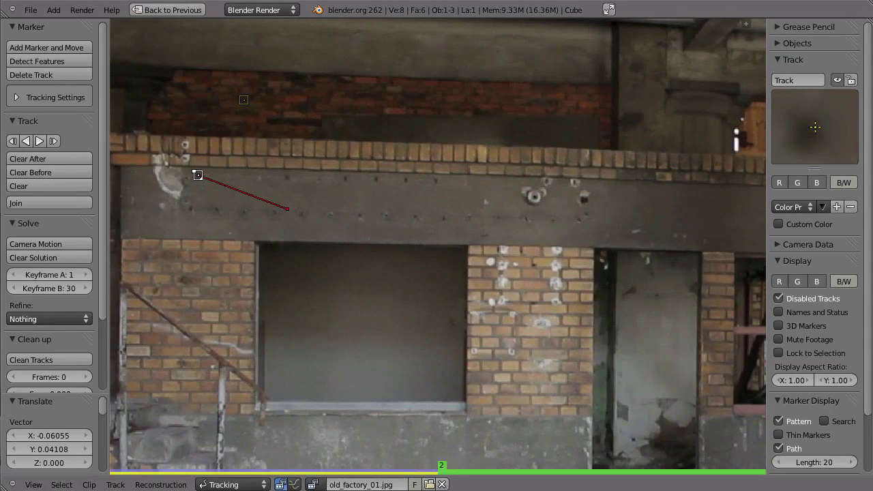
# On frame 2, move the upper left back wall marker to the upper left corner of the red brickwork, matching frame 1
pyautogui.click(247, 116)
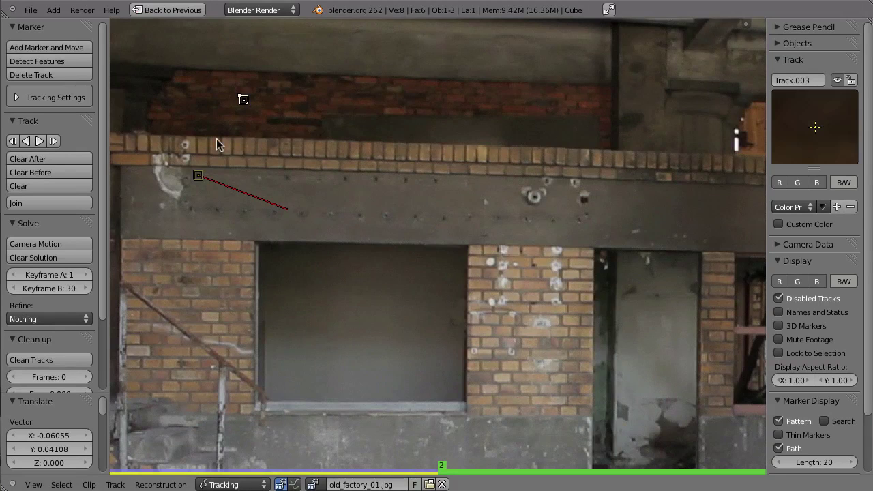
pyautogui.press('Left')
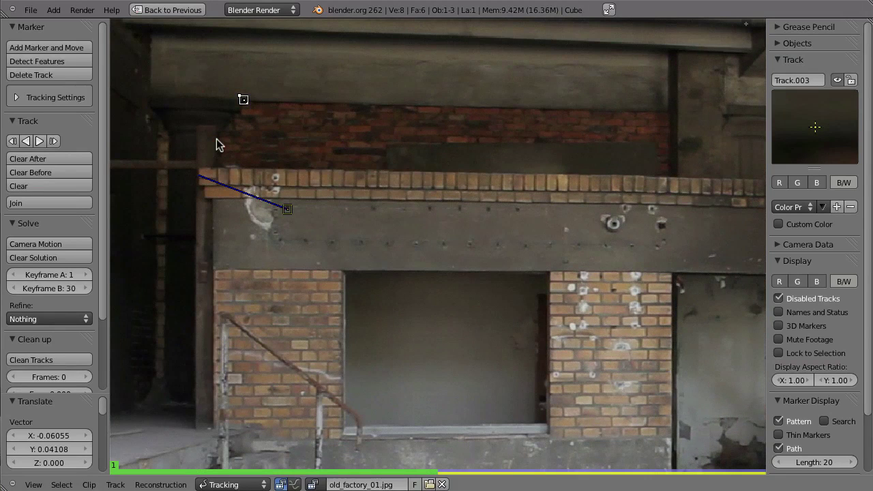
pyautogui.press('Right')
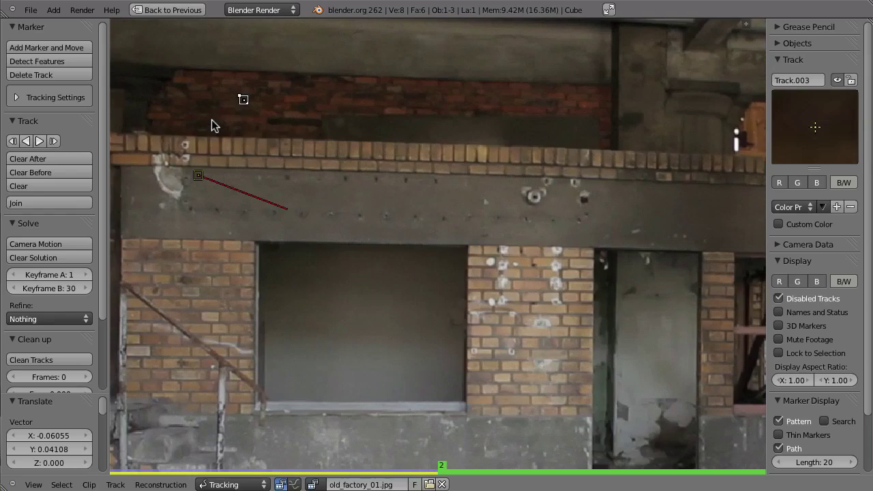
pyautogui.moveTo(235, 109); pyautogui.dragTo(266, 126, button='middle')
pyautogui.press('g')
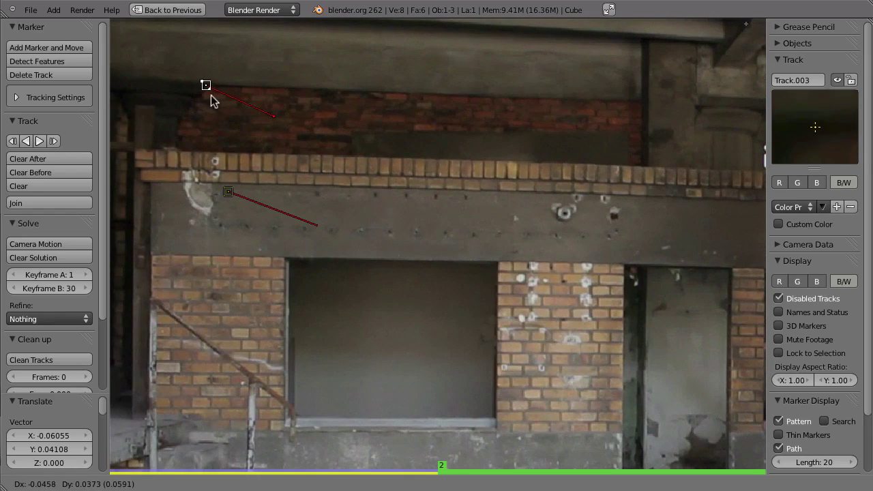
pyautogui.click(210, 95)
# Select the foreground floor marker and move it on frame 2 onto the same small white piece of debris as in frame 1
pyautogui.moveTo(417, 152); pyautogui.dragTo(205, 69, button='middle')
pyautogui.moveTo(433, 123); pyautogui.dragTo(394, 82, button='middle')
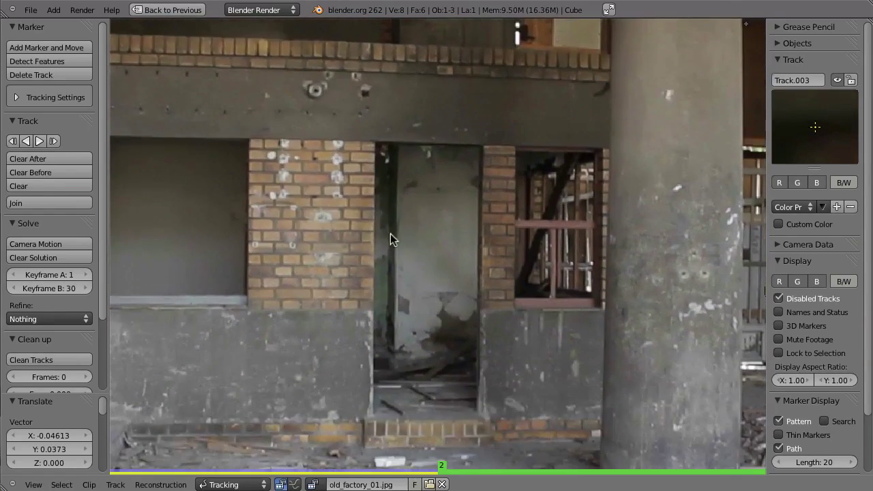
pyautogui.keyDown('ctrl'); pyautogui.moveTo(390, 233); pyautogui.dragTo(388, 204, button='middle'); pyautogui.keyUp('ctrl')
pyautogui.press('Left')
pyautogui.moveTo(386, 69); pyautogui.dragTo(479, 196, button='middle')
pyautogui.scroll(2, 459, 253)
pyautogui.rightClick(437, 333)
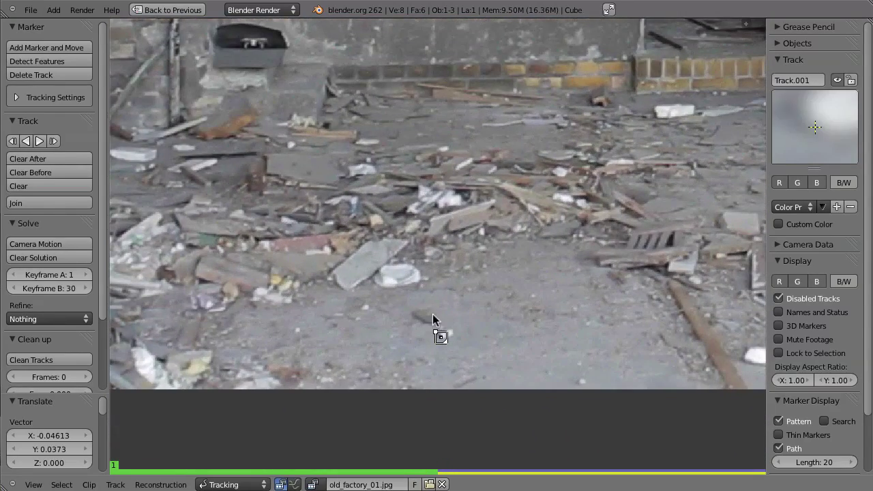
pyautogui.press('Right')
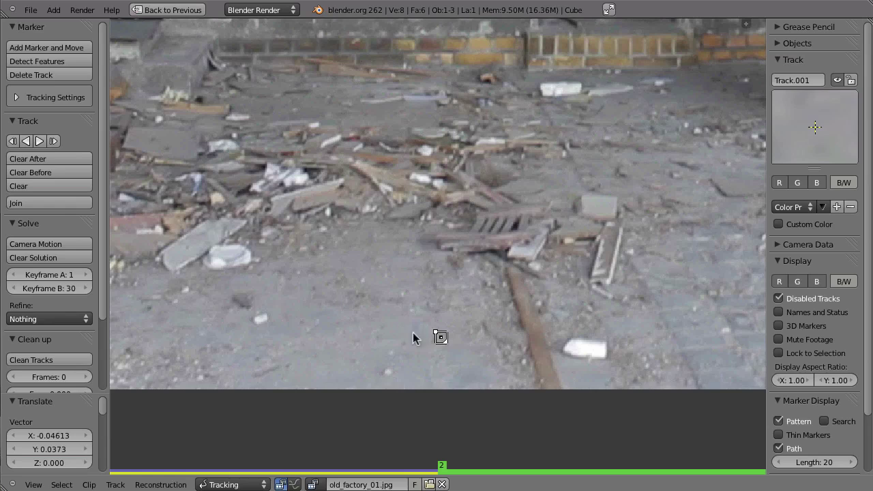
pyautogui.press('g')
pyautogui.click(251, 320)
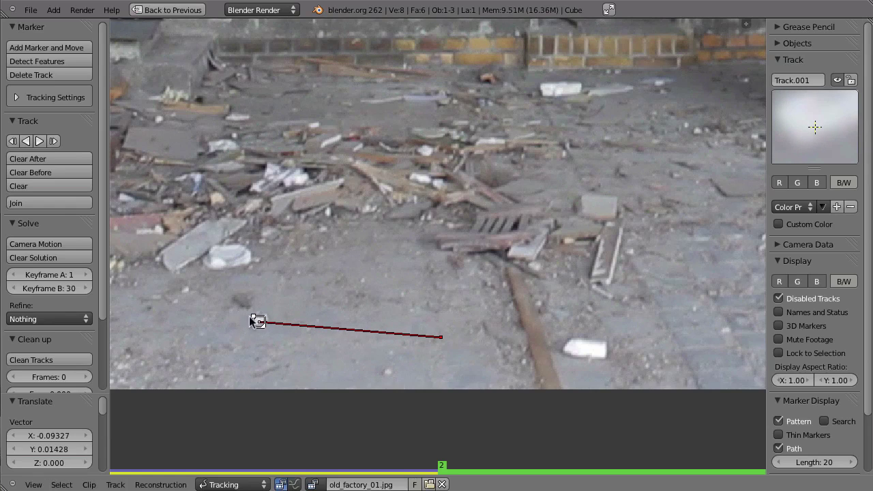
# Hide and reveal the foreground floor marker to check the feature beneath, and nudge it slightly into place on frame 2
pyautogui.press('h')
pyautogui.hotkey('alt', 'h')
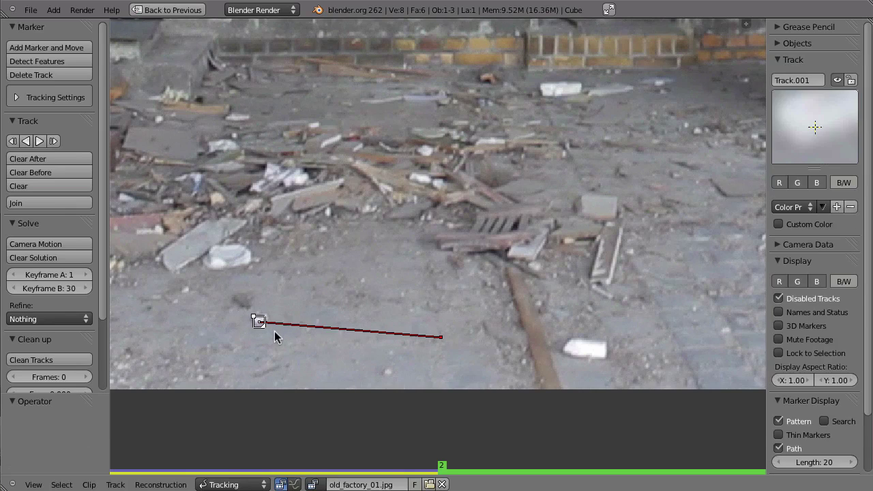
pyautogui.press('g')
pyautogui.click(268, 328)
# Select the floor marker in front of the tires and move it on frame 2 to the matching spot by the front tire
pyautogui.keyDown('ctrl'); pyautogui.moveTo(357, 280); pyautogui.dragTo(428, 225, button='middle'); pyautogui.keyUp('ctrl')
pyautogui.moveTo(428, 226); pyautogui.dragTo(300, 245, button='middle')
pyautogui.moveTo(470, 296); pyautogui.dragTo(377, 364, button='middle')
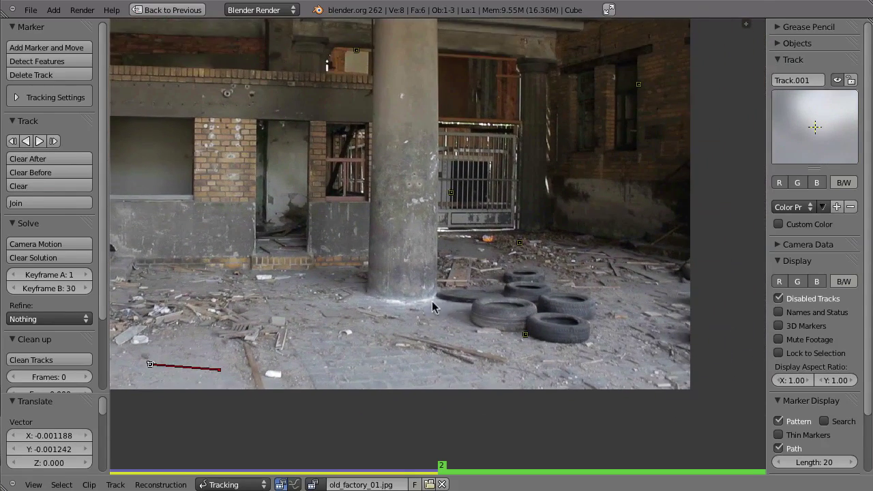
pyautogui.moveTo(459, 272); pyautogui.dragTo(446, 318, button='middle')
pyautogui.press('Left')
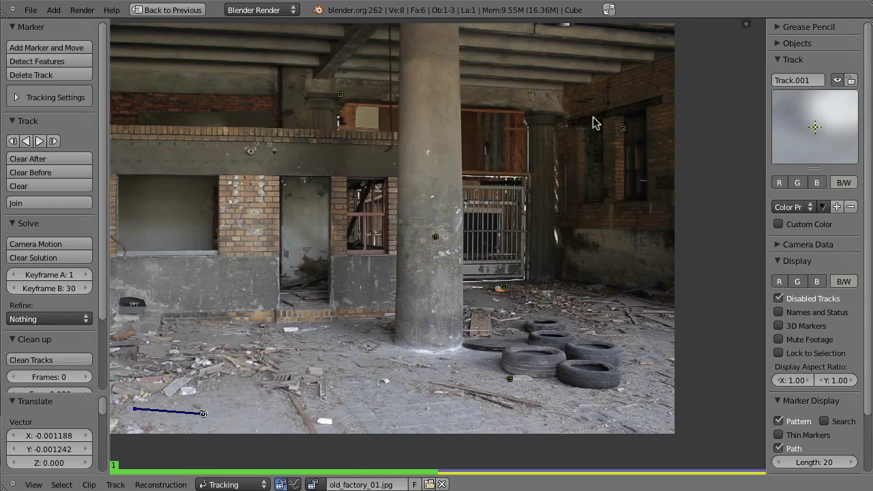
pyautogui.rightClick(512, 379)
pyautogui.moveTo(573, 297); pyautogui.dragTo(506, 198, button='middle')
pyautogui.moveTo(506, 205)
pyautogui.keyDown('ctrl'); pyautogui.mouseDown(button='middle')
pyautogui.moveTo(459, 450)
pyautogui.moveTo(563, 73)
pyautogui.mouseUp(button='middle'); pyautogui.keyUp('ctrl')
pyautogui.press('Right')
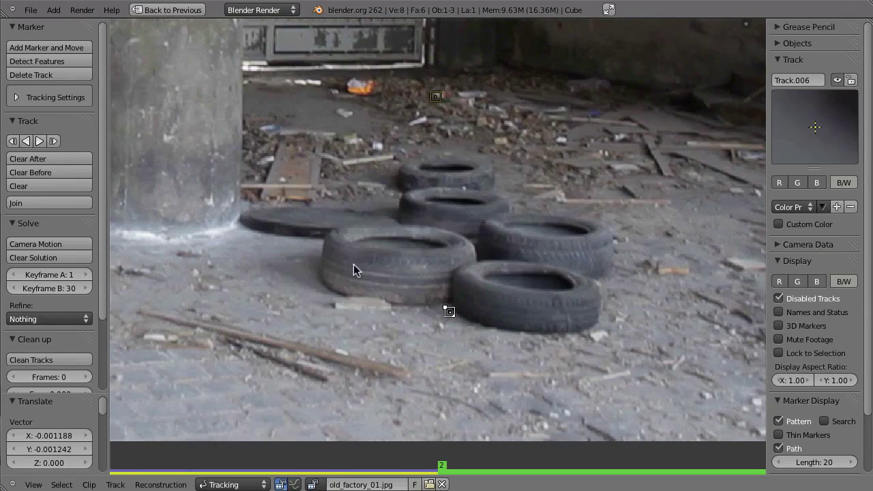
pyautogui.press('g')
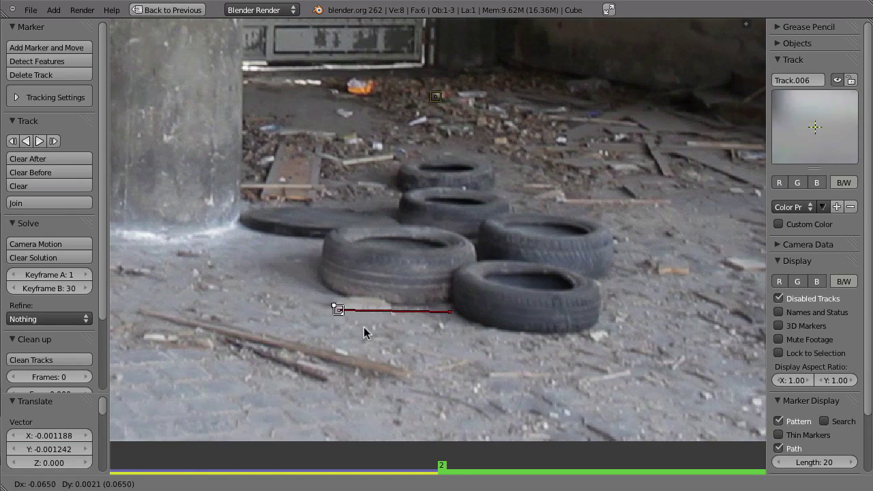
pyautogui.click(330, 320)
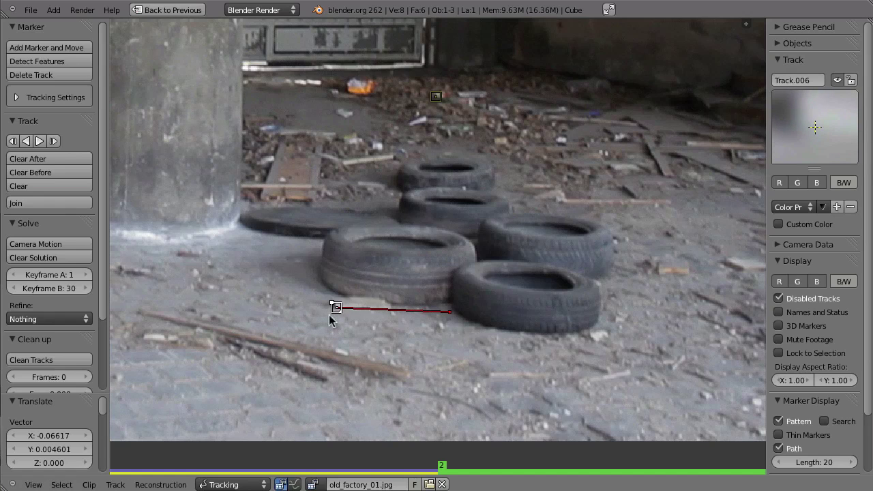
# Move the debris marker by the gate onto the upper right edge of the orange debris on frame 2, checking against frame 1
pyautogui.keyDown('ctrl'); pyautogui.moveTo(412, 203); pyautogui.dragTo(425, 171, button='middle'); pyautogui.keyUp('ctrl')
pyautogui.moveTo(424, 171); pyautogui.dragTo(430, 250, button='middle')
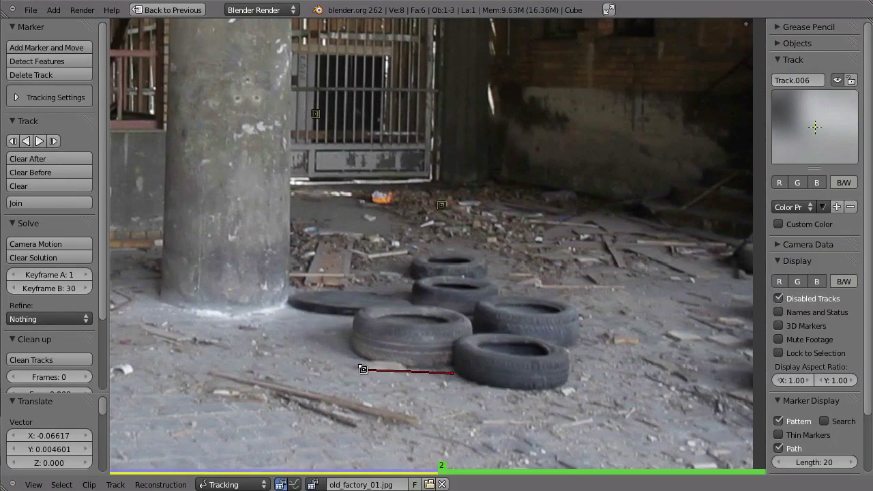
pyautogui.click(435, 212)
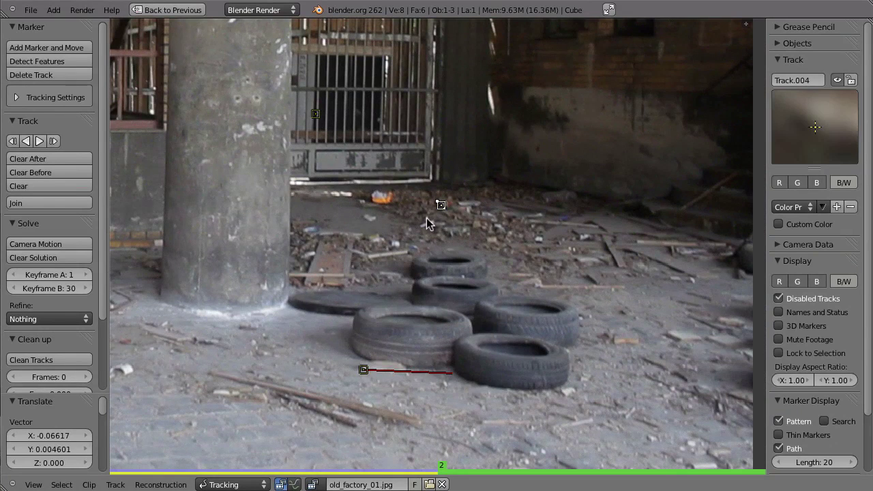
pyautogui.press('g')
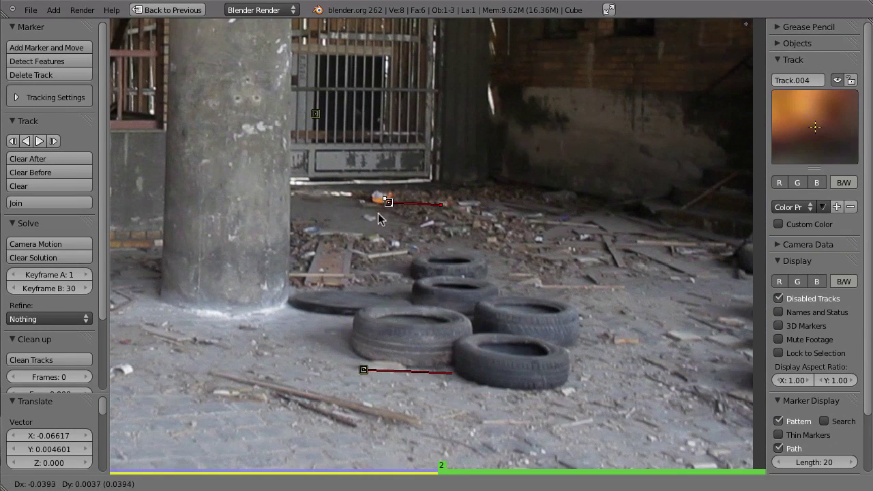
pyautogui.click(378, 213)
pyautogui.press('Left')
pyautogui.press('Right')
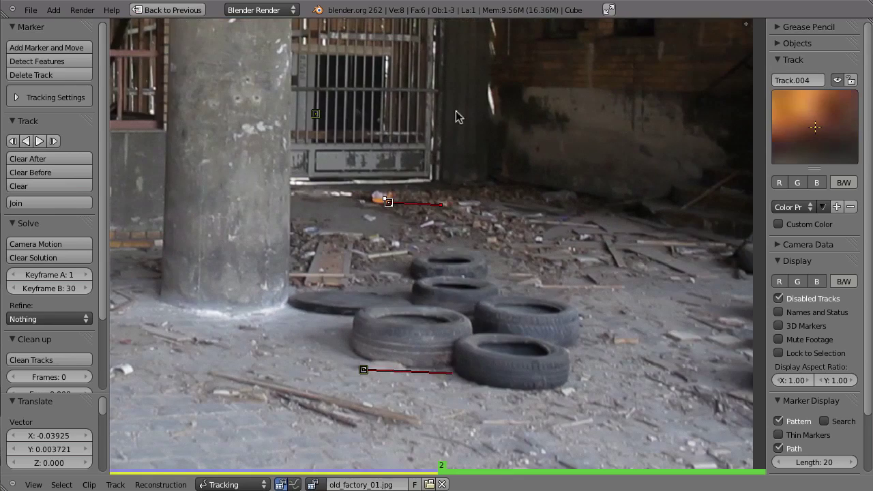
pyautogui.press('g')
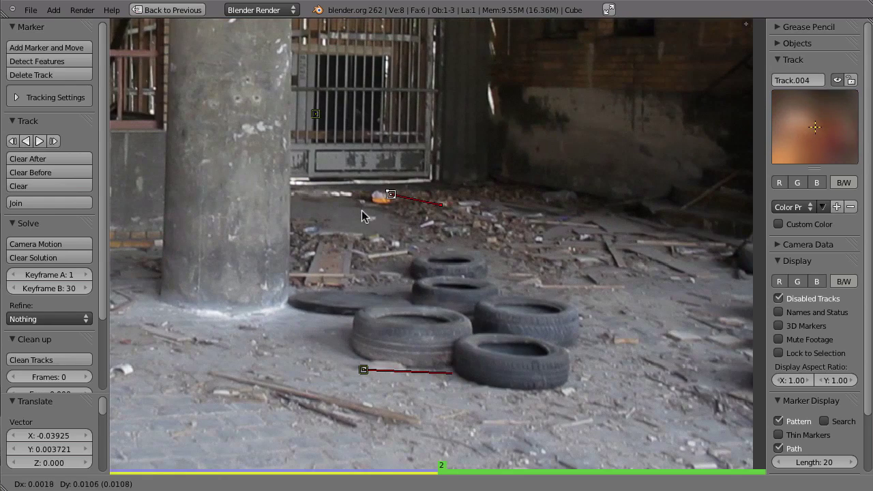
pyautogui.click(362, 210)
# Select the marker on the large round pillar and move it on frame 2 onto the same dark spot as in frame 1
pyautogui.press('Left')
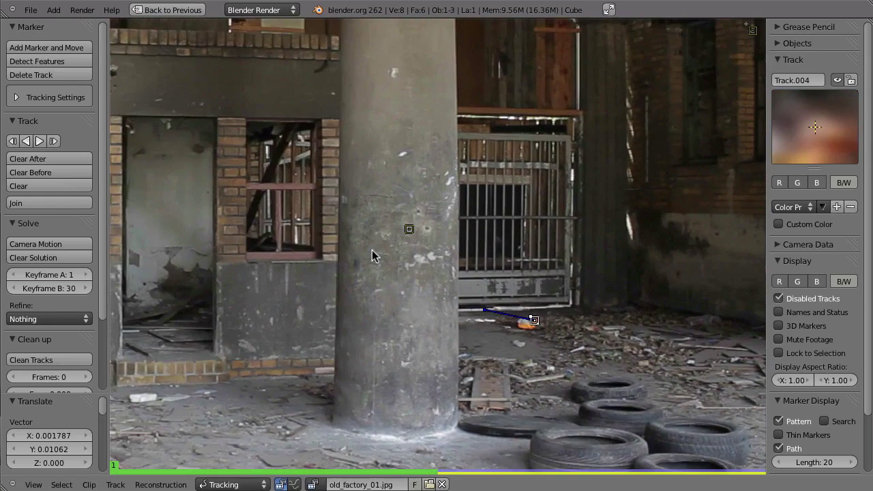
pyautogui.rightClick(405, 235)
pyautogui.press('Right')
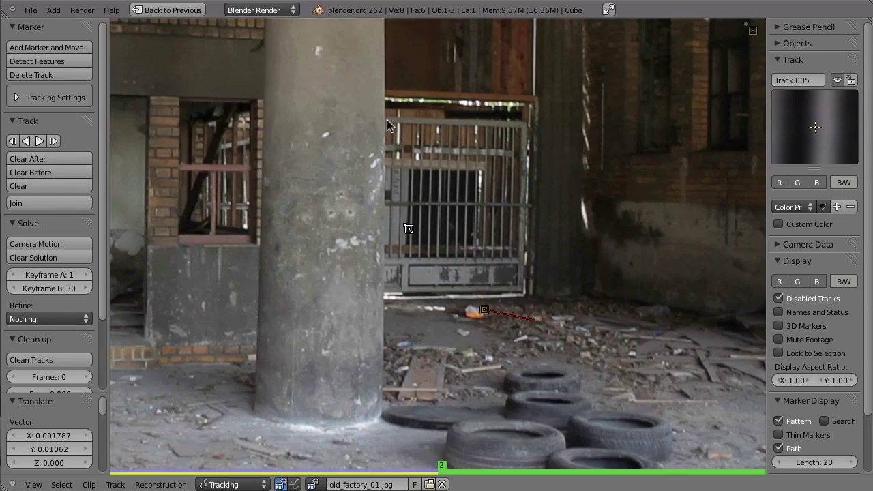
pyautogui.press('g')
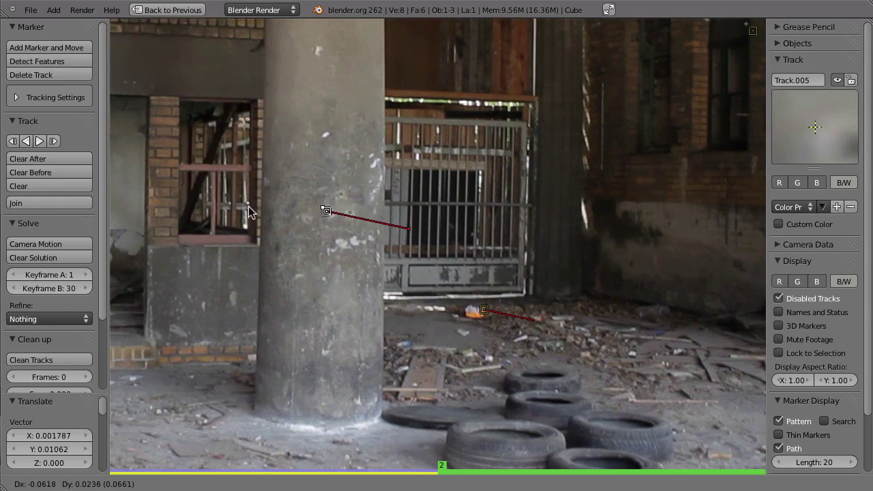
pyautogui.click(337, 251)
# On frame 2, move the brick wall marker to the matching spot beside the window, and compare it with frame 1
pyautogui.keyDown('ctrl'); pyautogui.moveTo(422, 56); pyautogui.dragTo(422, 89, button='middle'); pyautogui.keyUp('ctrl')
pyautogui.moveTo(422, 94); pyautogui.dragTo(390, 259, button='middle')
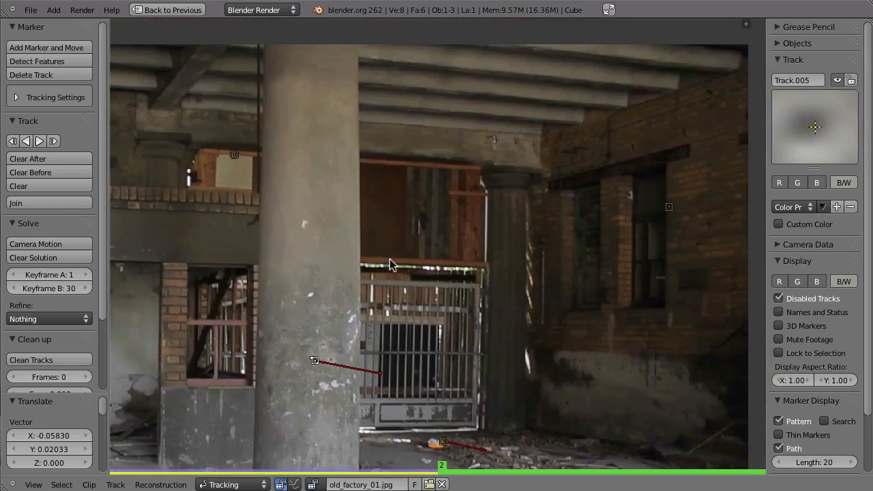
pyautogui.moveTo(469, 227); pyautogui.dragTo(267, 230, button='middle')
pyautogui.click(468, 216)
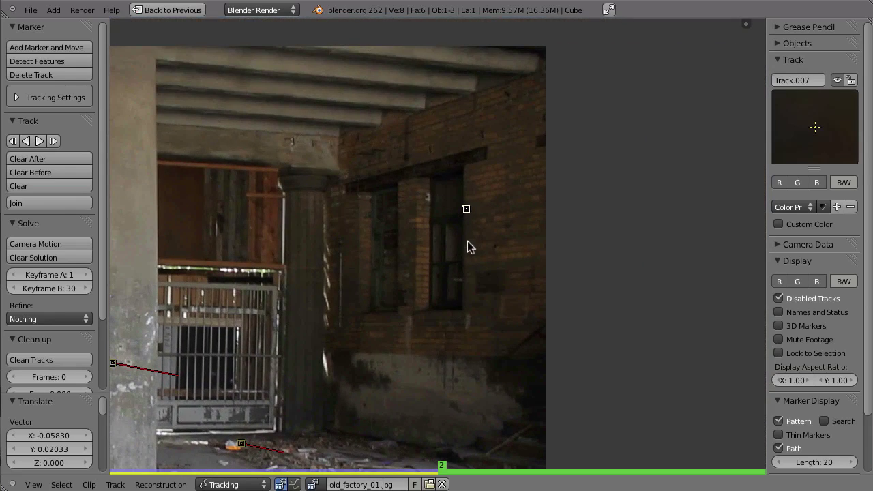
pyautogui.press('g')
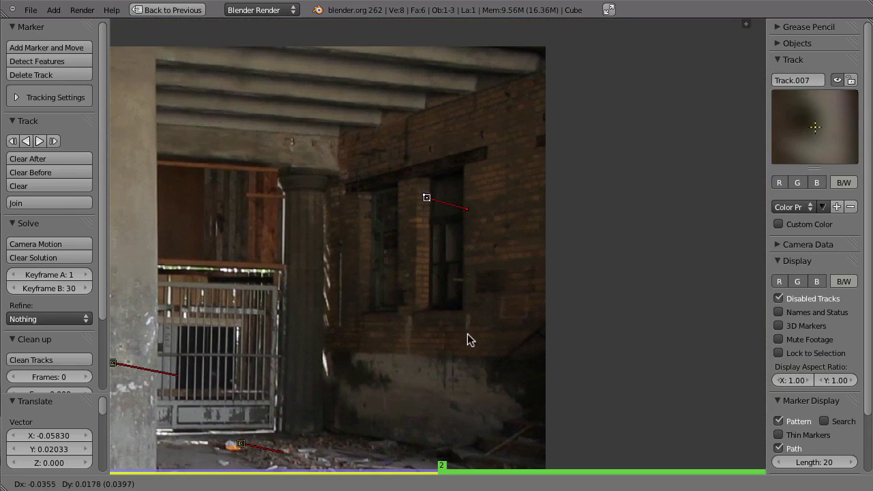
pyautogui.click(462, 332)
pyautogui.press('Left')
pyautogui.press('Right')
# Select the marker at the far column's capital and move it on frame 2 onto the same corner as in frame 1, then compare both frames
pyautogui.press('Left')
pyautogui.keyDown('ctrl'); pyautogui.moveTo(234, 316); pyautogui.dragTo(324, 300, button='middle'); pyautogui.keyUp('ctrl')
pyautogui.moveTo(286, 326)
pyautogui.mouseDown(button='middle')
pyautogui.moveTo(393, 321)
pyautogui.moveTo(423, 304)
pyautogui.mouseUp(button='middle')
pyautogui.rightClick(408, 175)
pyautogui.keyDown('ctrl'); pyautogui.moveTo(411, 187); pyautogui.dragTo(392, 355, button='middle'); pyautogui.keyUp('ctrl')
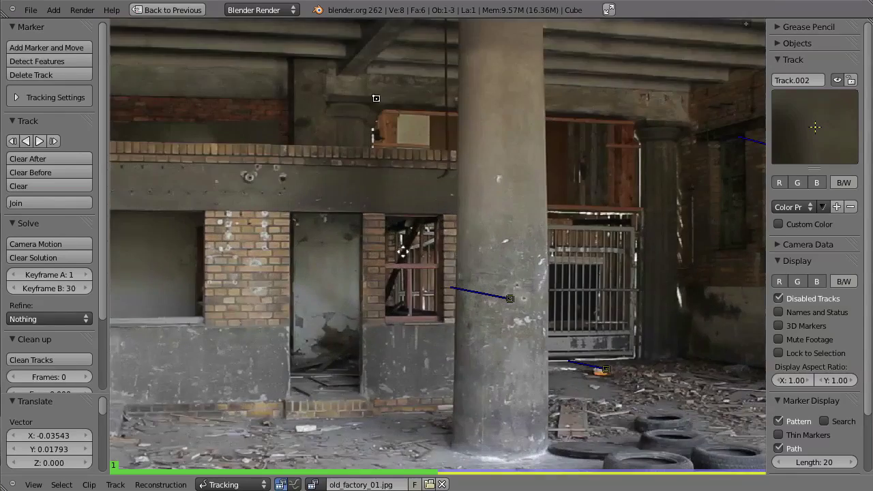
pyautogui.keyDown('ctrl'); pyautogui.moveTo(381, 142); pyautogui.dragTo(312, 217, button='middle'); pyautogui.keyUp('ctrl')
pyautogui.press('Right')
pyautogui.press('h')
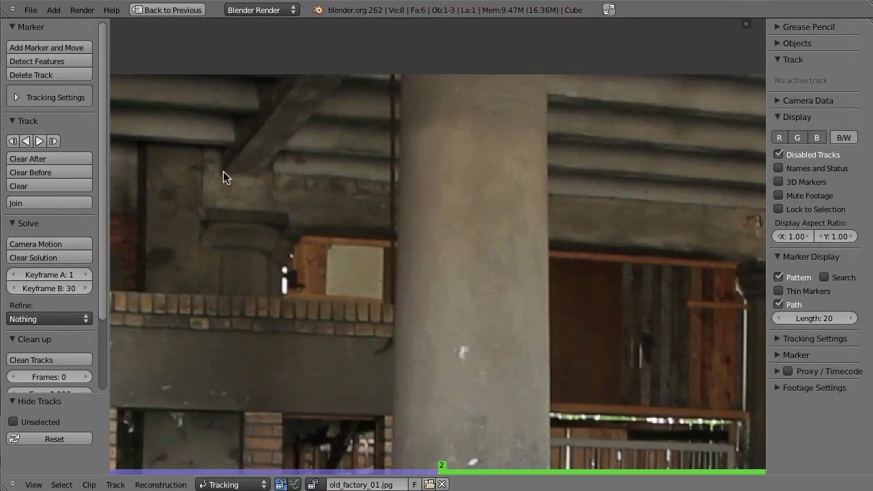
pyautogui.hotkey('ctrl', 'z')
pyautogui.press('g')
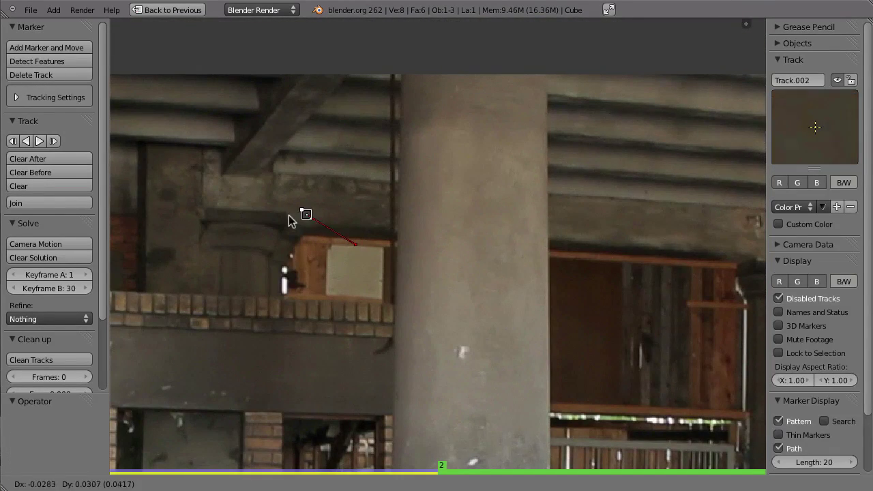
pyautogui.click(278, 213)
pyautogui.press('Right')
pyautogui.press('Right')
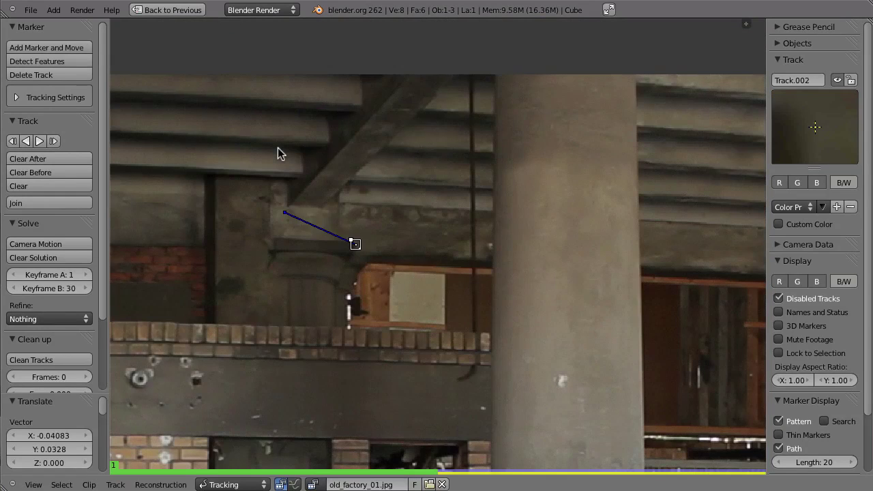
pyautogui.press('Left')
pyautogui.press('Right')
# Select all the tracking markers and go back to frame 1 with the whole photo in view
pyautogui.keyDown('ctrl'); pyautogui.moveTo(345, 316); pyautogui.dragTo(463, 214, button='middle'); pyautogui.keyUp('ctrl')
pyautogui.scroll(-1, 410, 293)
pyautogui.press('a')
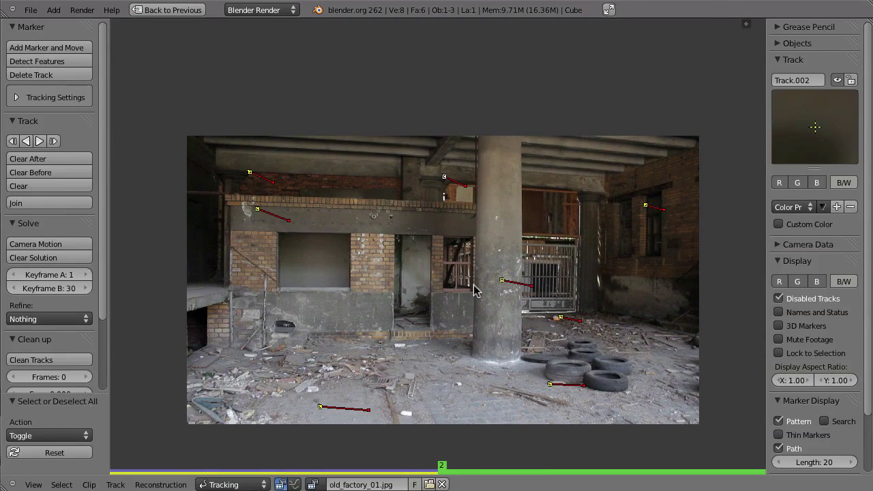
pyautogui.press('Left')
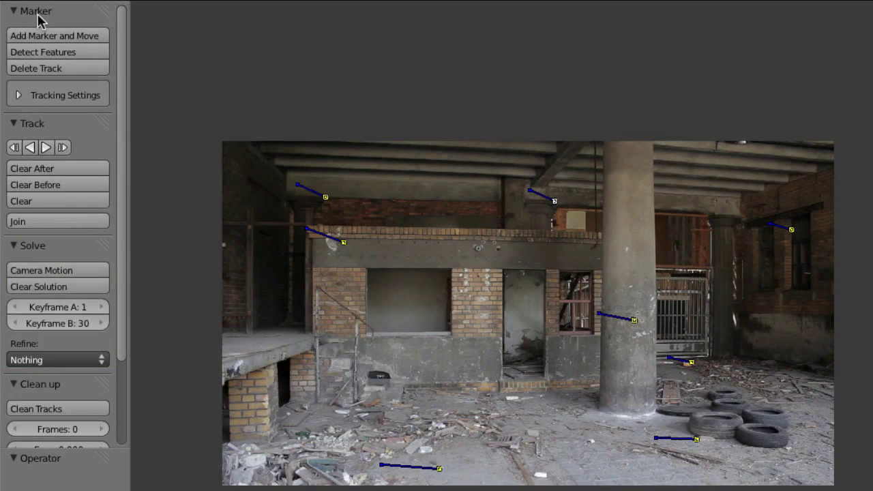
# Collapse the Marker and Track tool sections and set Keyframe B of the camera solve to 2
pyautogui.click(14, 12)
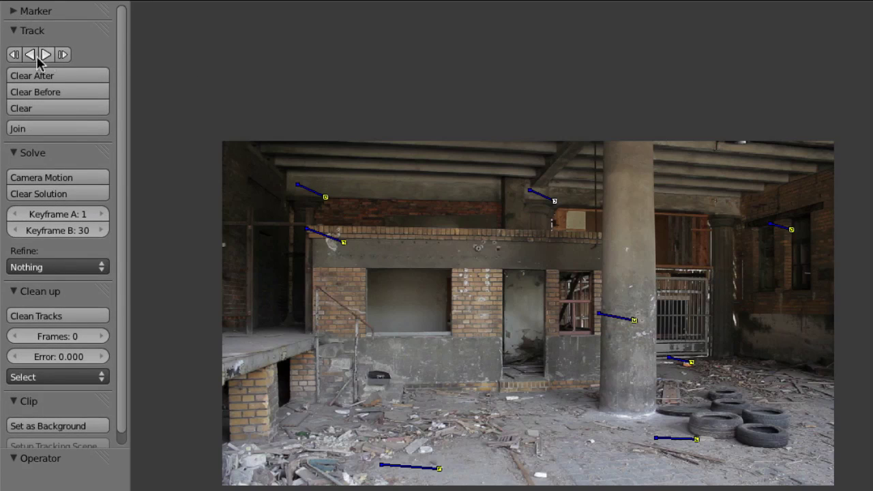
pyautogui.click(14, 31)
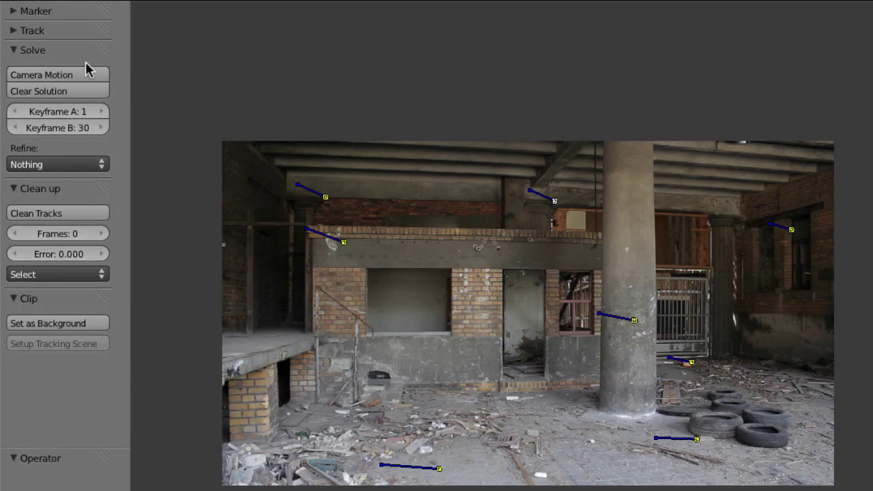
pyautogui.click(40, 72)
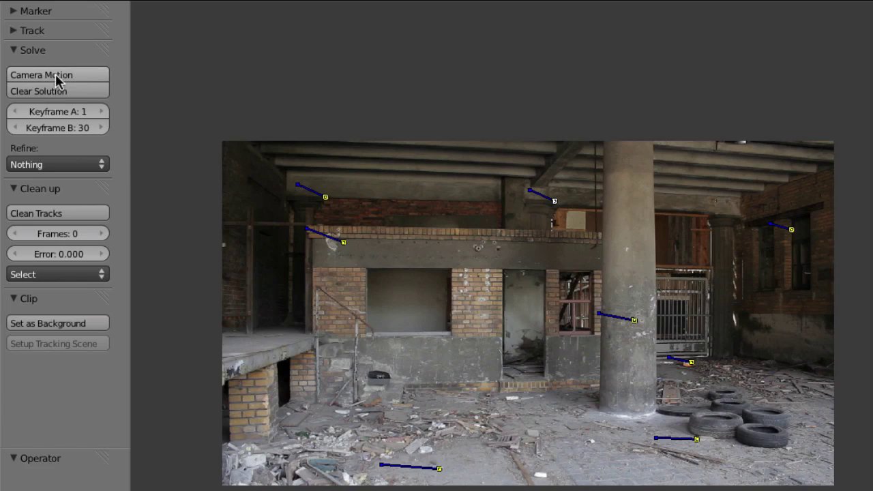
pyautogui.click(54, 74)
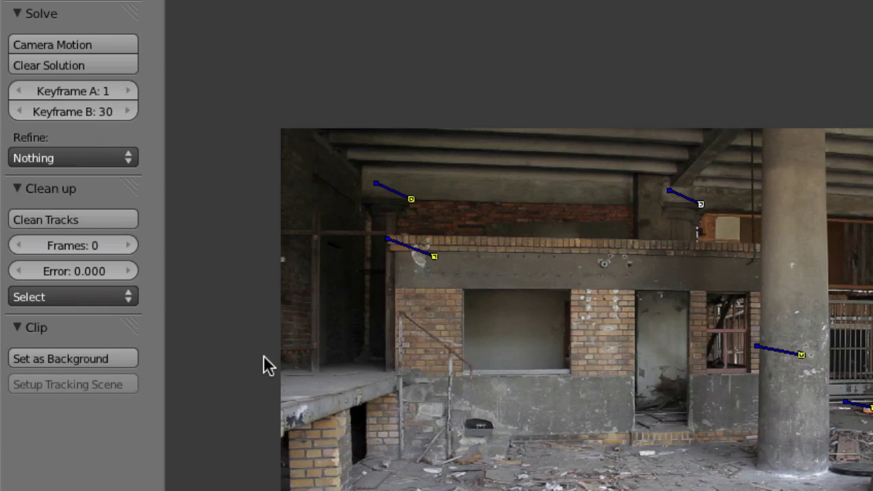
pyautogui.click(62, 112)
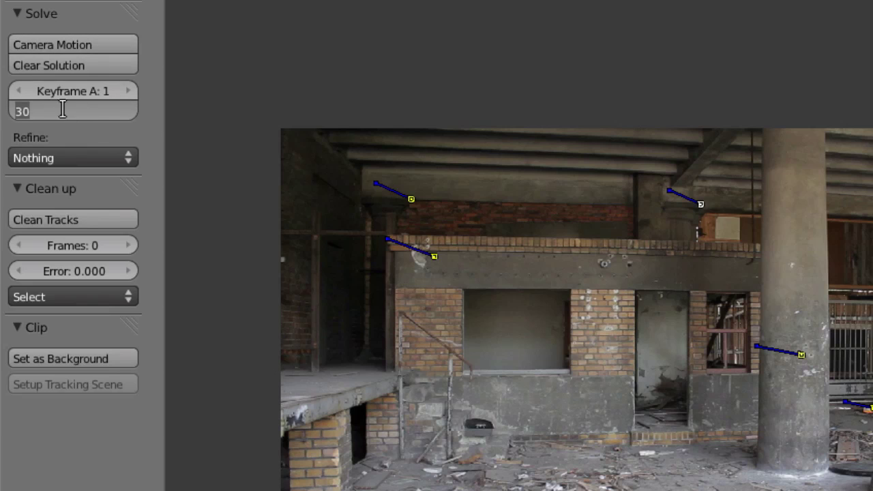
pyautogui.write('2')
pyautogui.press('Return')
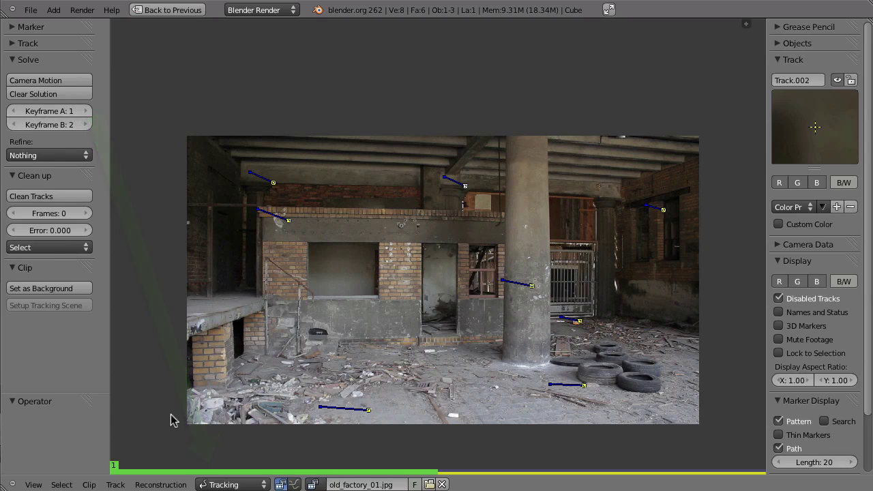
# Solve the camera motion from frame 2 and turn on the display of 3D markers in the clip
pyautogui.press('Right')
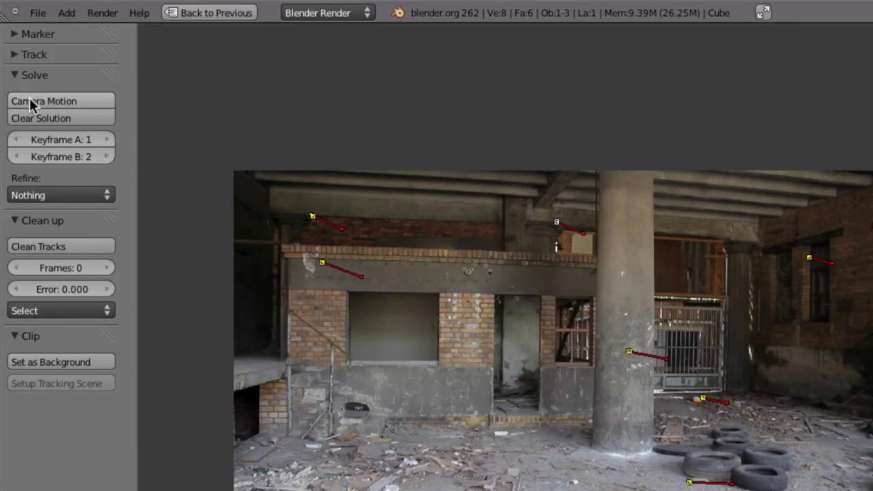
pyautogui.click(32, 103)
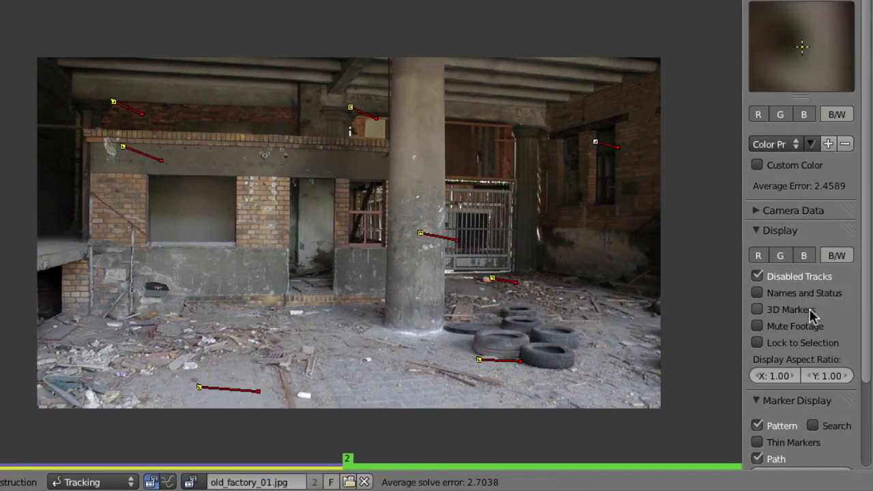
pyautogui.click(758, 311)
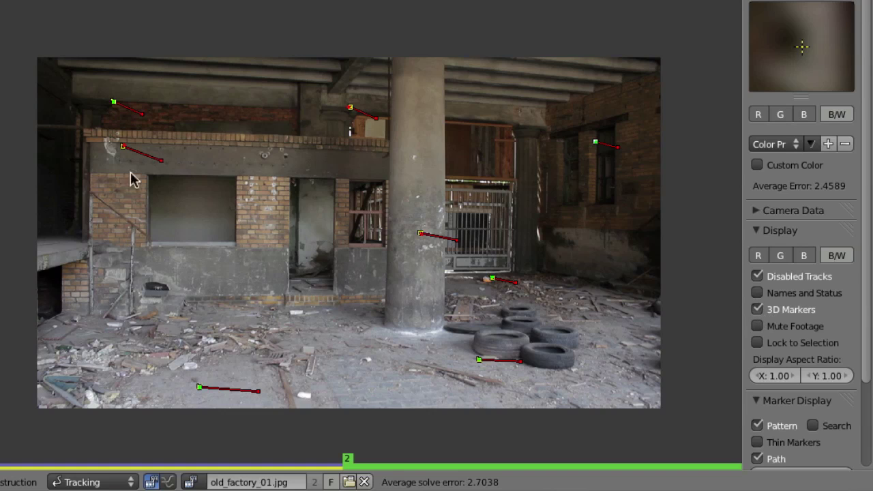
# Select the marker at the corner of the red brick strip and inspect how far its solved 3D point lies from it
pyautogui.scroll(4, 117, 113)
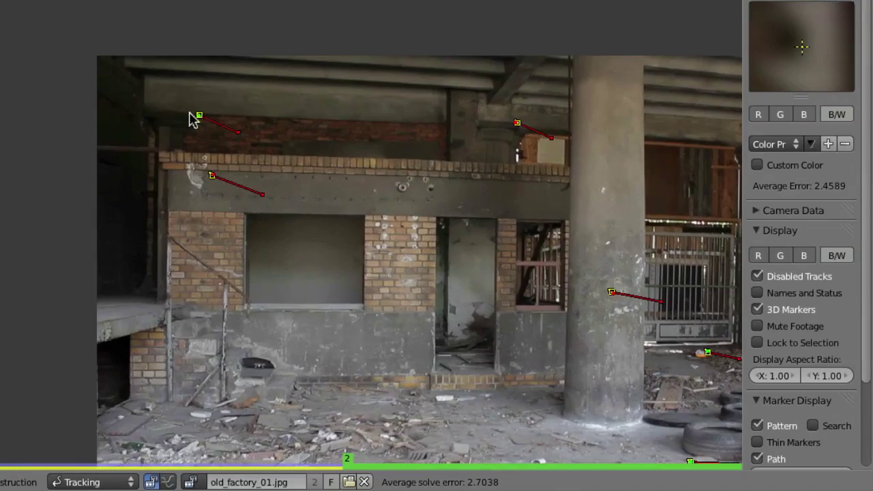
pyautogui.scroll(3, 193, 119)
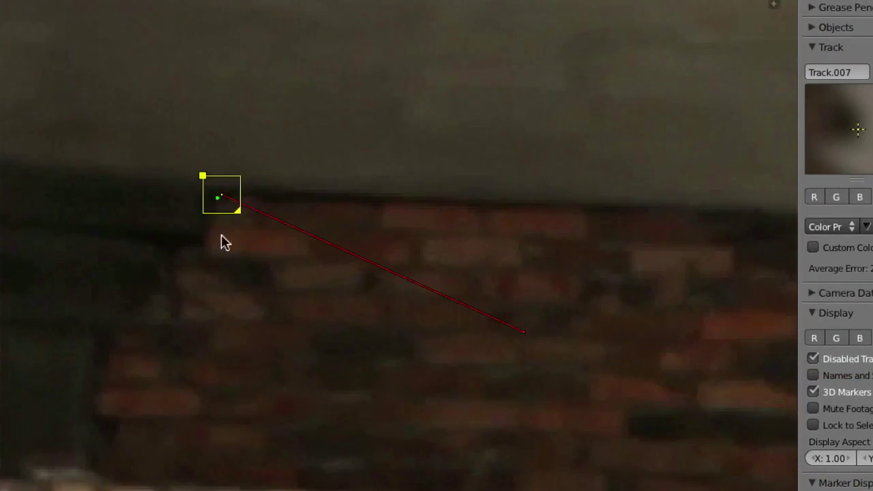
pyautogui.scroll(2, 225, 242)
pyautogui.scroll(2, 246, 220)
pyautogui.rightClick(252, 201)
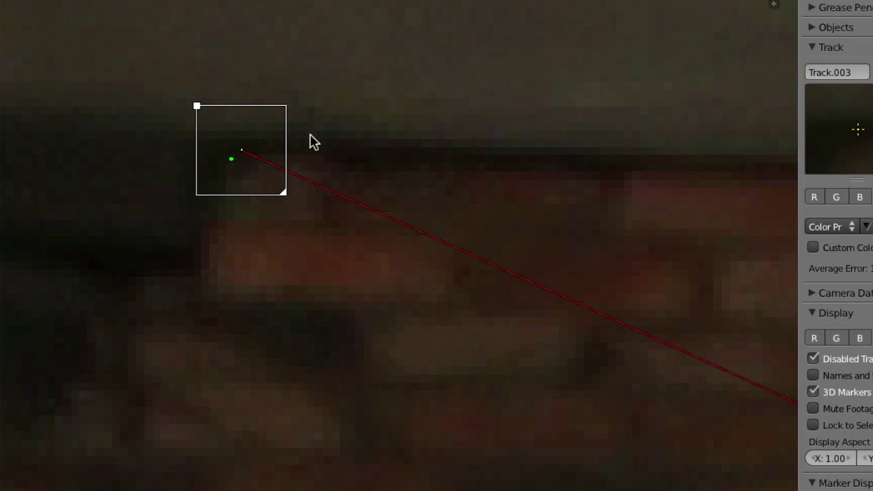
# Select the marker on the dark spot below the brick ledge and turn on the display of track names and status
pyautogui.scroll(-14, 266, 394)
pyautogui.moveTo(397, 326); pyautogui.dragTo(387, 285, button='middle')
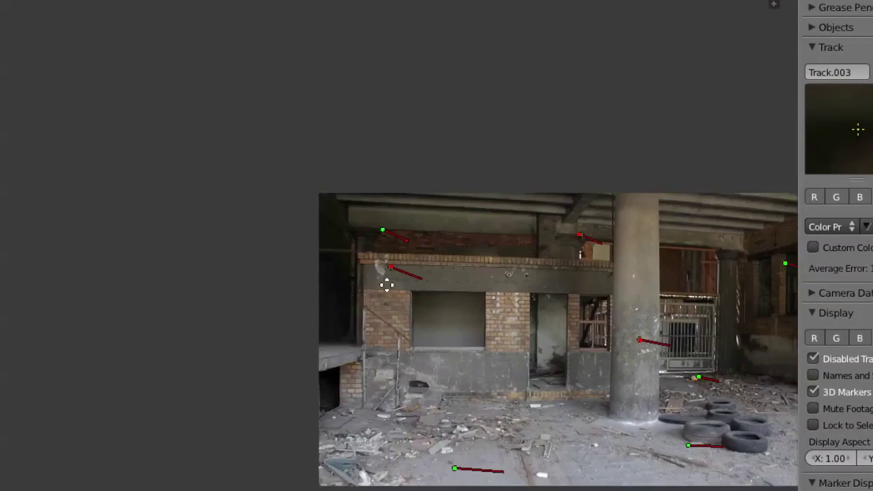
pyautogui.scroll(10, 387, 286)
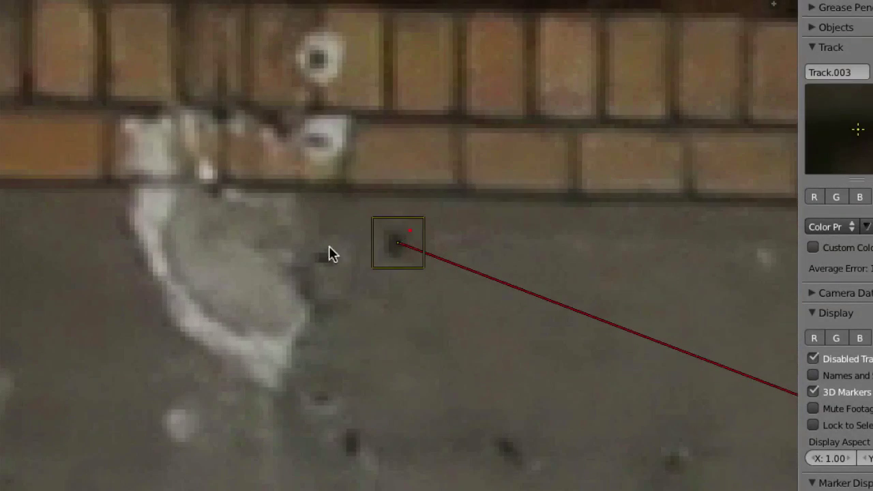
pyautogui.click(407, 234)
pyautogui.scroll(6, 410, 232)
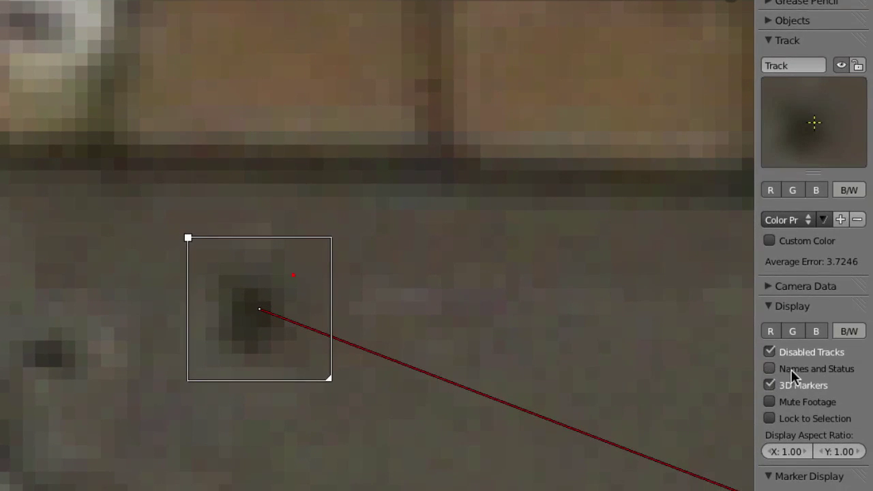
pyautogui.click(791, 370)
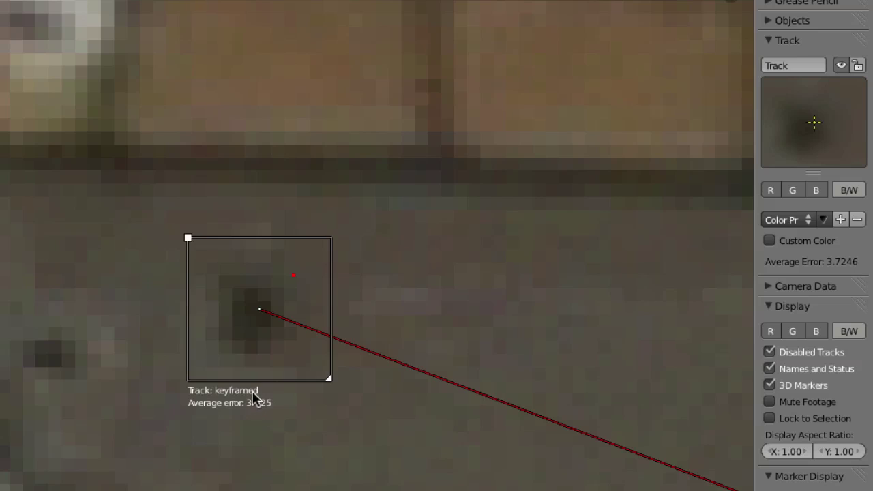
# Select the marker by the small white stone on the foreground floor and inspect its average error and solved 3D point
pyautogui.scroll(-9, 375, 285)
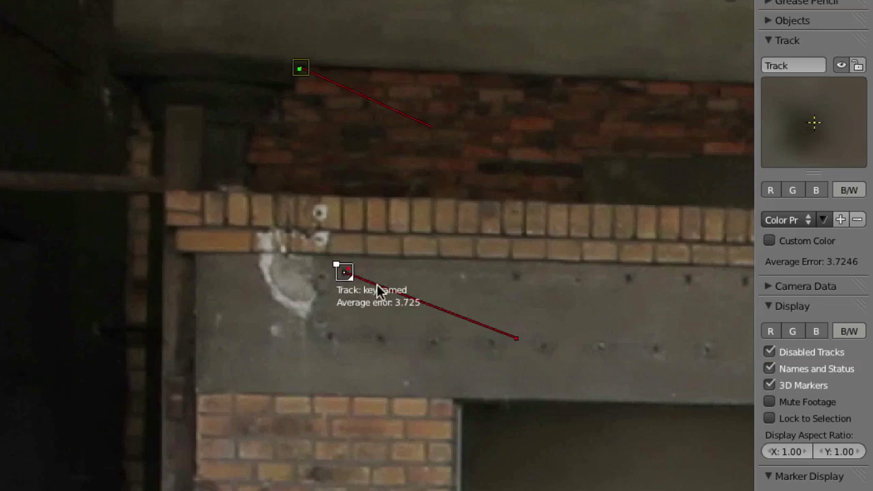
pyautogui.moveTo(412, 357); pyautogui.dragTo(344, 167, button='middle')
pyautogui.moveTo(309, 359); pyautogui.dragTo(287, 185, button='middle')
pyautogui.scroll(-5, 367, 259)
pyautogui.scroll(5, 396, 301)
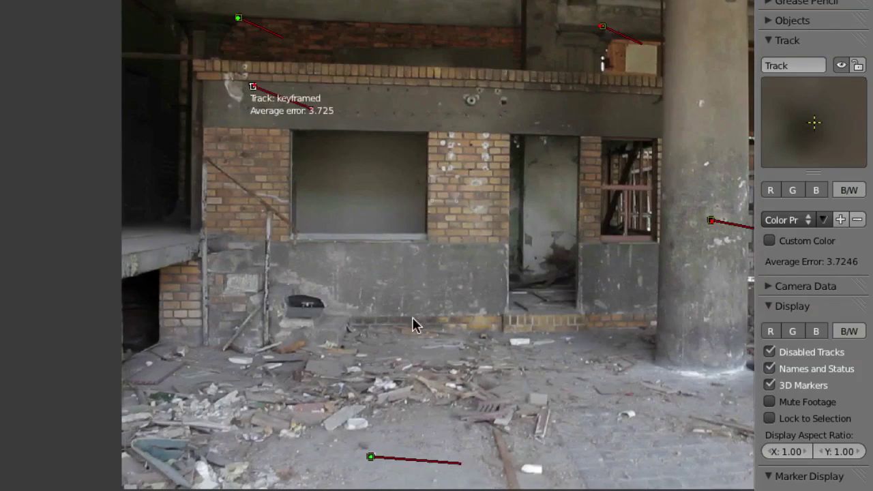
pyautogui.scroll(4, 273, 457)
pyautogui.moveTo(320, 466); pyautogui.dragTo(381, 277, button='middle')
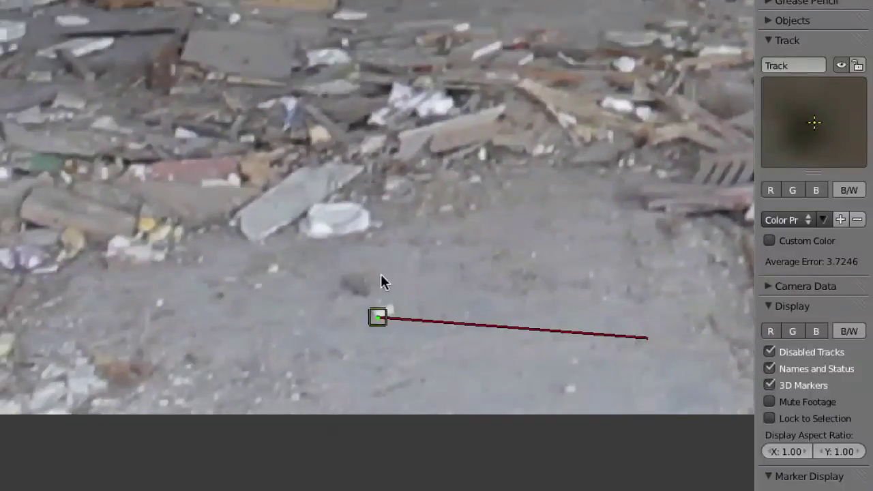
pyautogui.scroll(3, 357, 268)
pyautogui.scroll(6, 456, 384)
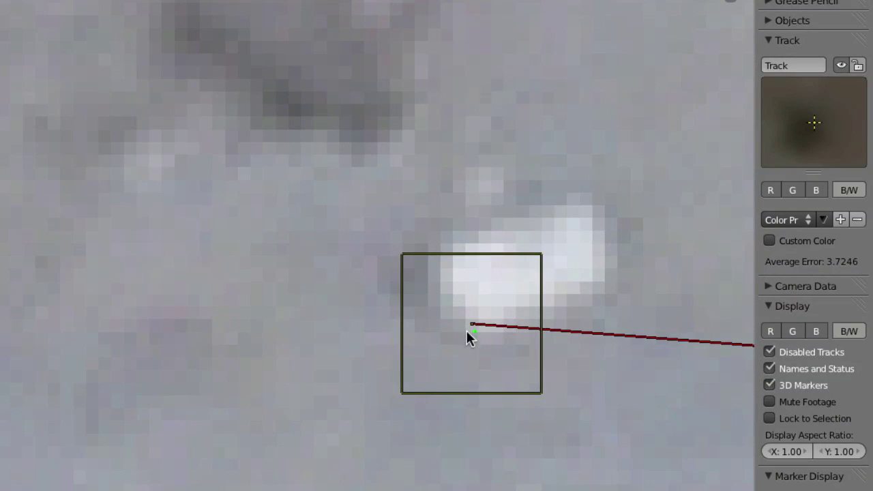
pyautogui.click(480, 385)
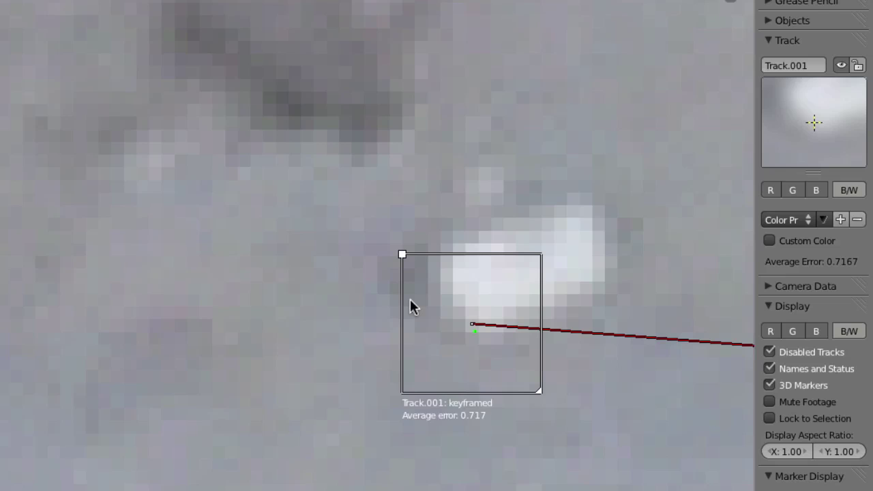
# Lock the view to the selected floor marker and alternate between frames 1 and 2 to compare its position against the white stone
pyautogui.hotkey('shift', 'Left')
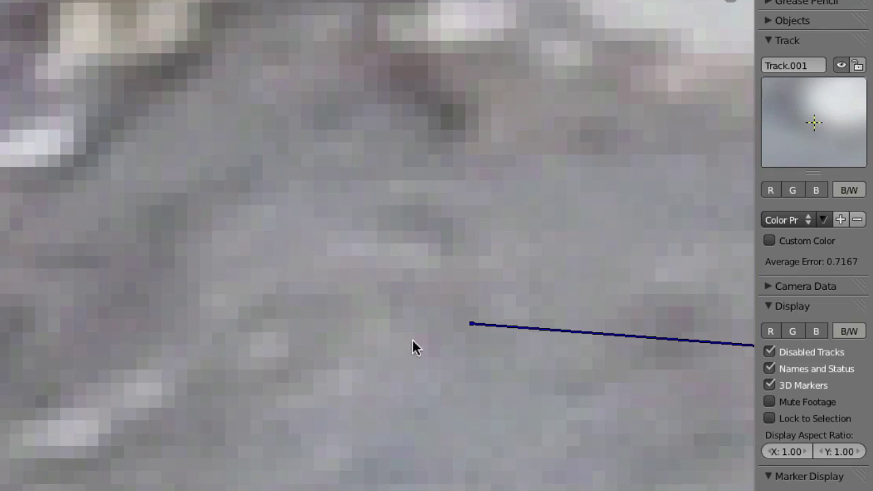
pyautogui.press('l')
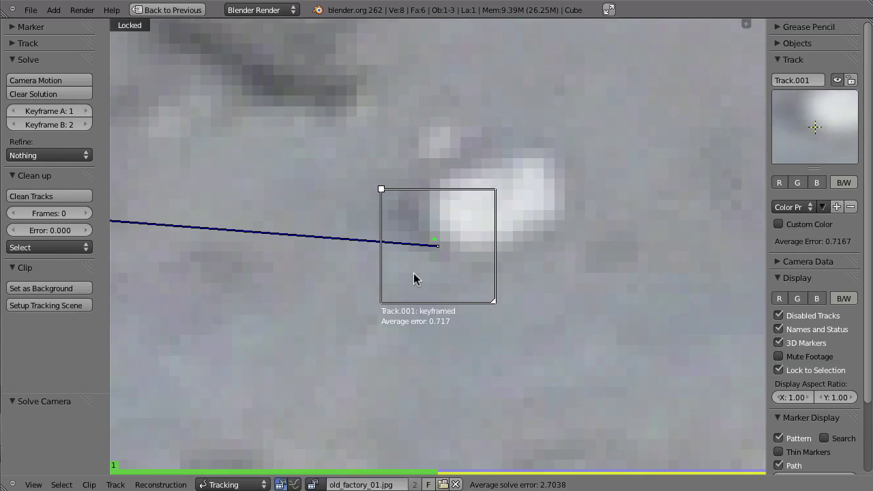
pyautogui.press('Right')
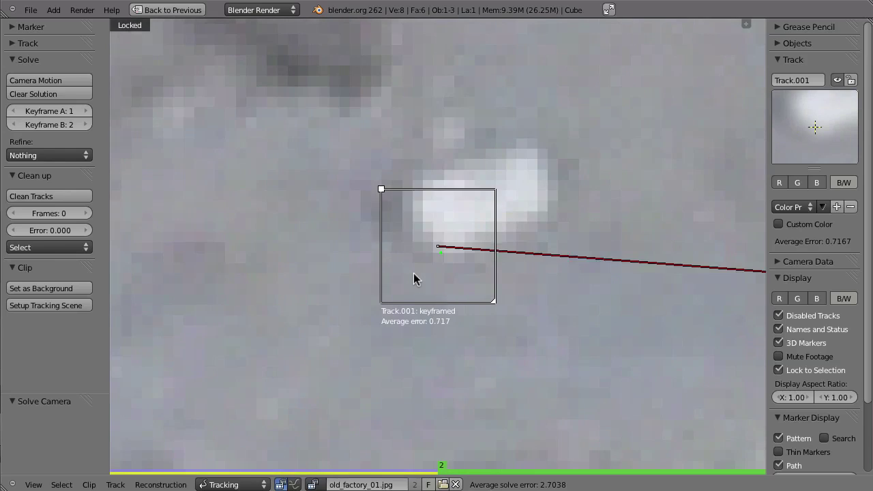
pyautogui.press('Left')
pyautogui.press('Right')
pyautogui.press('Left')
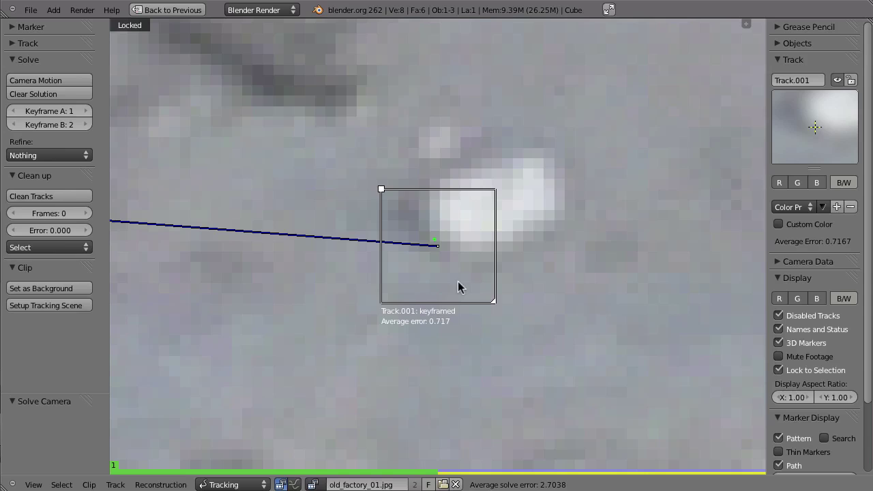
pyautogui.scroll(-5, 458, 287)
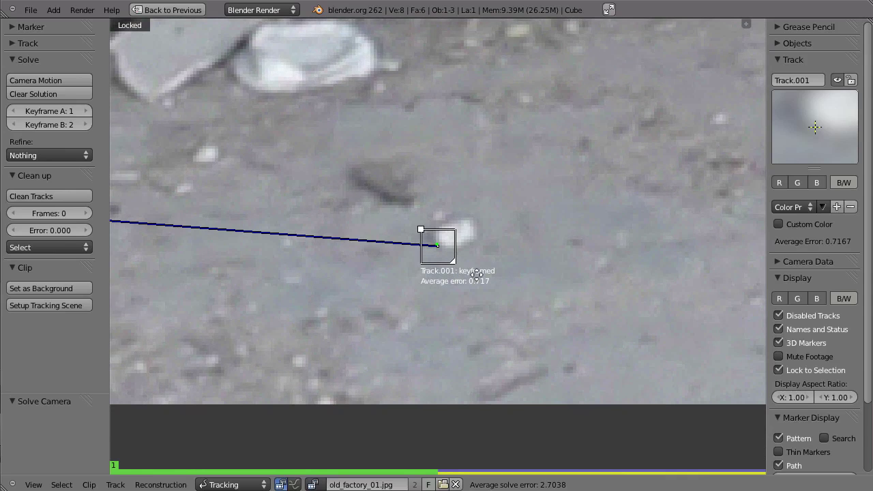
pyautogui.scroll(4, 478, 274)
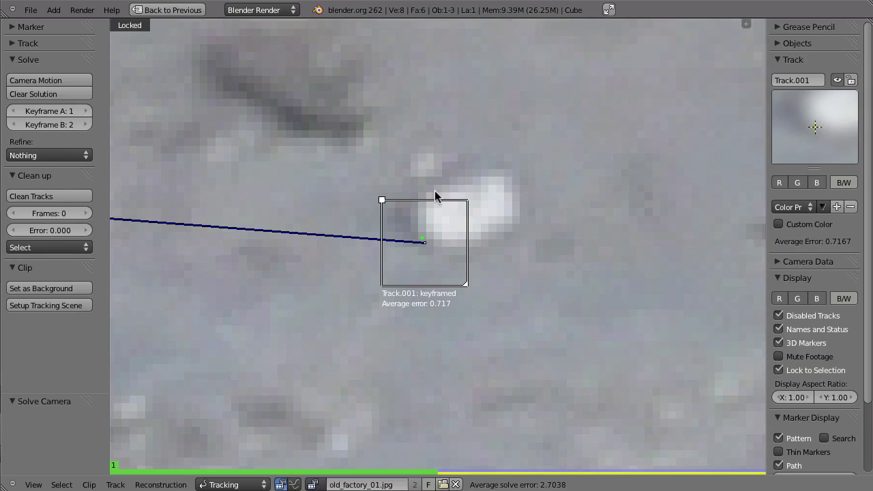
pyautogui.press('Right')
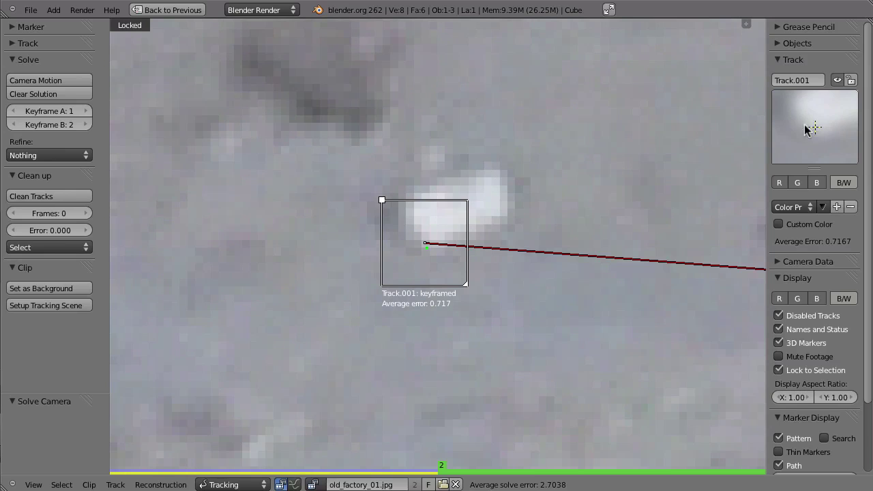
pyautogui.press('Left')
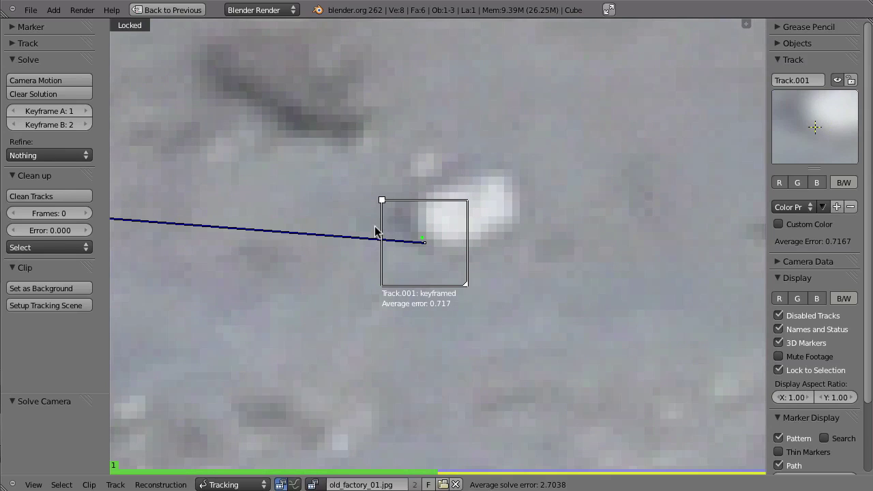
# Nudge the white-stone marker in frame 2 so its pattern matches frame 1, and alternate between both frames to compare
pyautogui.press('Right')
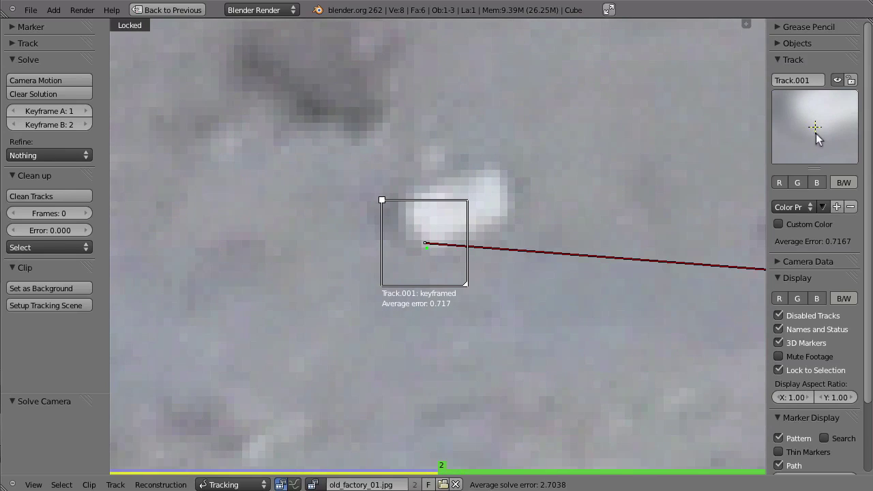
pyautogui.moveTo(816, 133); pyautogui.dragTo(824, 137)
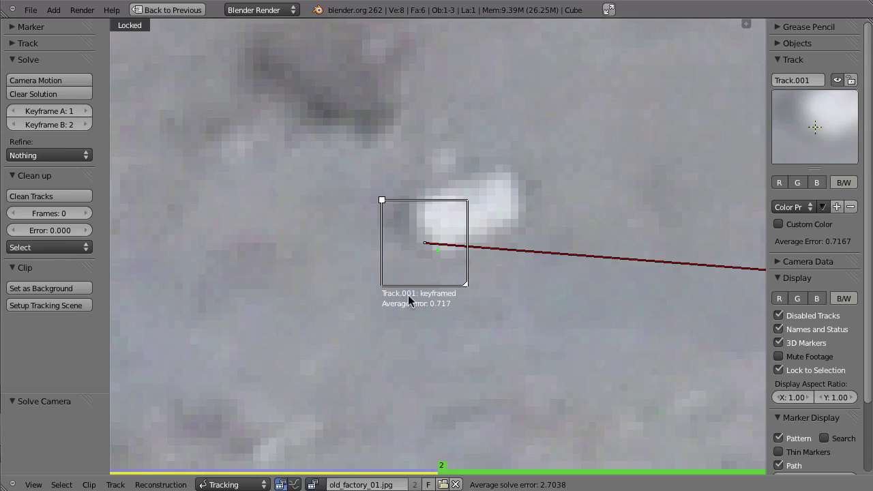
pyautogui.press('Left')
pyautogui.press('Right')
pyautogui.press('Left')
# Select the floor marker at the end of the pale strip beside the tyres and compare its position in frames 1 and 2
pyautogui.scroll(-7, 408, 295)
pyautogui.moveTo(595, 208); pyautogui.dragTo(336, 208, button='middle')
pyautogui.scroll(2, 336, 209)
pyautogui.moveTo(578, 178); pyautogui.dragTo(529, 202, button='middle')
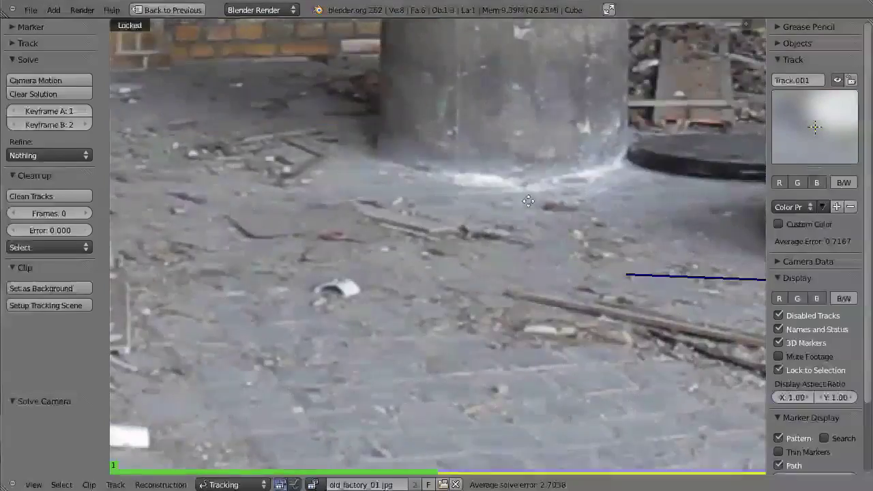
pyautogui.scroll(-3, 528, 201)
pyautogui.scroll(7, 520, 141)
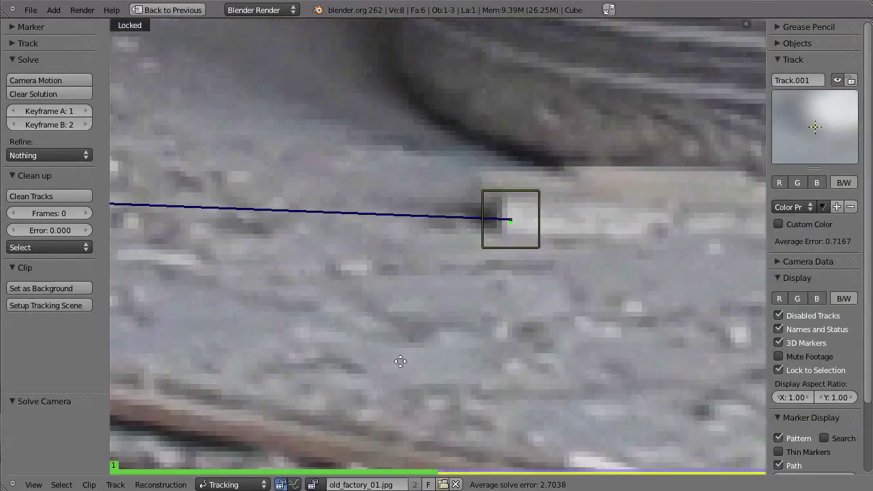
pyautogui.moveTo(400, 362)
pyautogui.keyDown('ctrl'); pyautogui.mouseDown(button='middle')
pyautogui.moveTo(574, 247)
pyautogui.moveTo(502, 254)
pyautogui.mouseUp(button='middle'); pyautogui.keyUp('ctrl')
pyautogui.rightClick(502, 251)
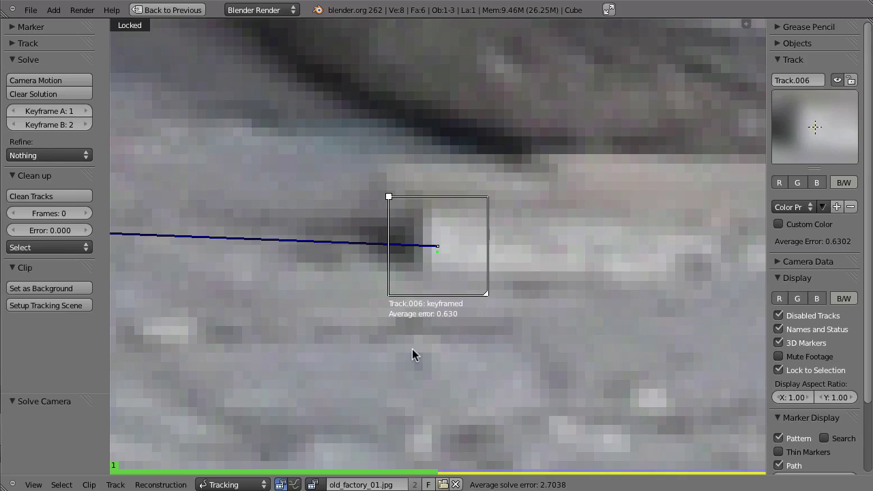
pyautogui.press('Right')
pyautogui.press('Left')
pyautogui.press('Right')
pyautogui.press('Left')
pyautogui.press('Right')
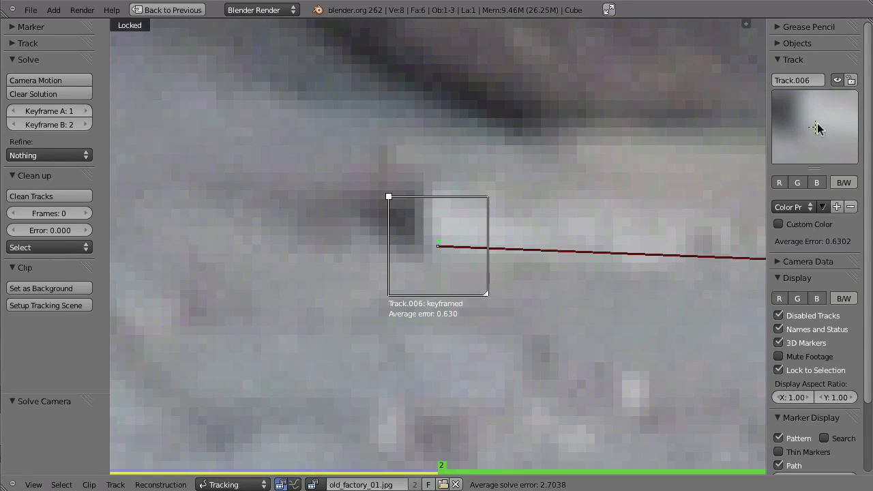
# Fine-tune the pale-strip marker's position in frame 2 until its pattern matches frame 1, comparing both frames
pyautogui.moveTo(817, 137); pyautogui.dragTo(817, 151)
pyautogui.press('Left')
pyautogui.press('Right')
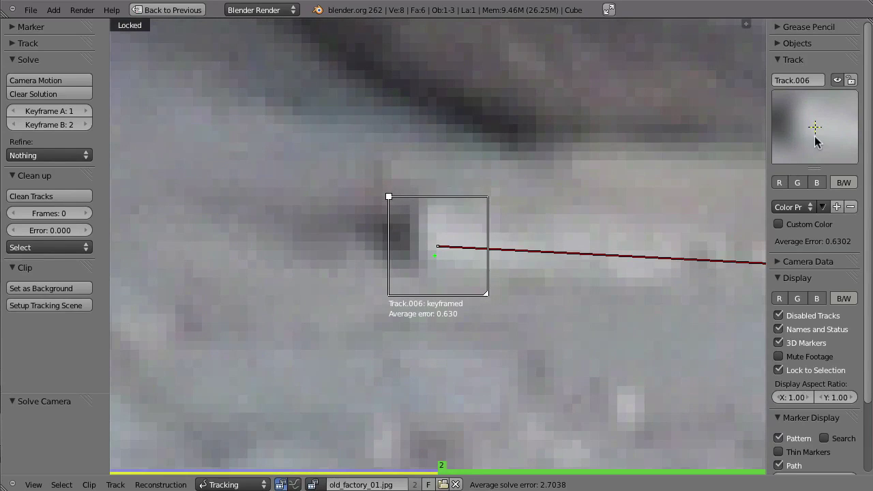
pyautogui.moveTo(815, 136); pyautogui.dragTo(821, 146)
pyautogui.press('Left')
pyautogui.press('Right')
pyautogui.press('Left')
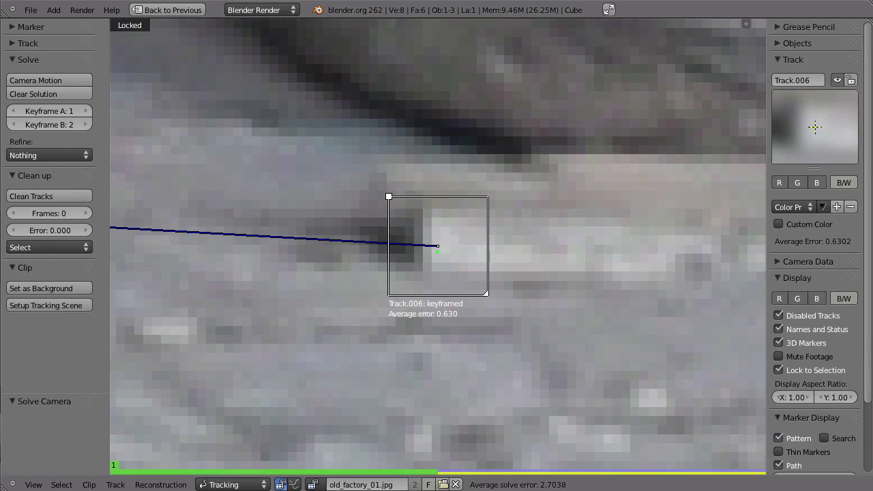
pyautogui.press('Right')
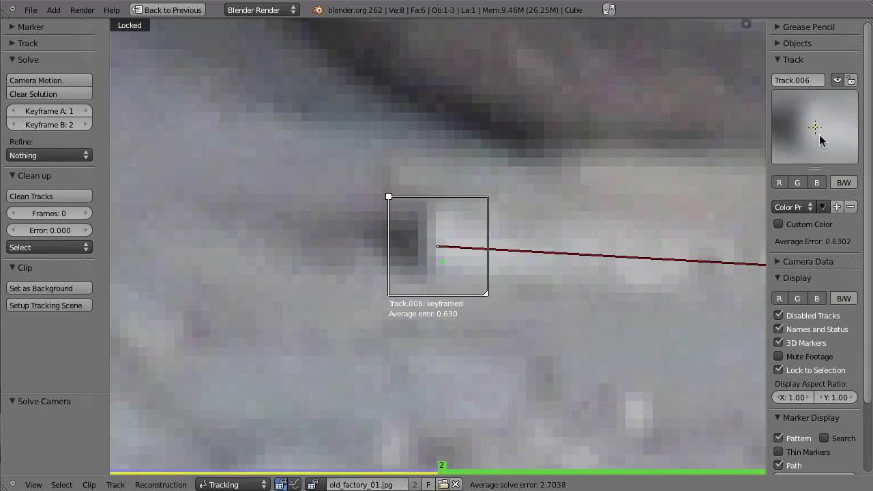
# Select the marker on the orange-and-white litter below the gate and compare its position in frames 1 and 2
pyautogui.scroll(-8, 577, 177)
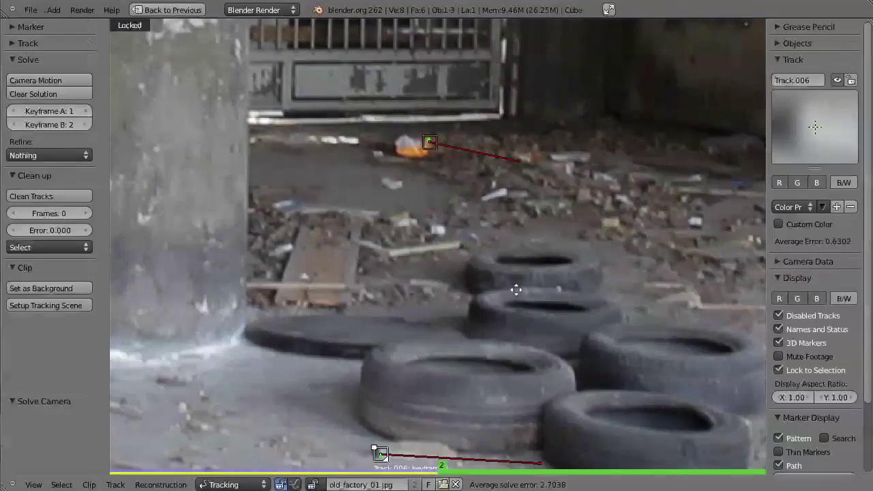
pyautogui.scroll(10, 577, 177)
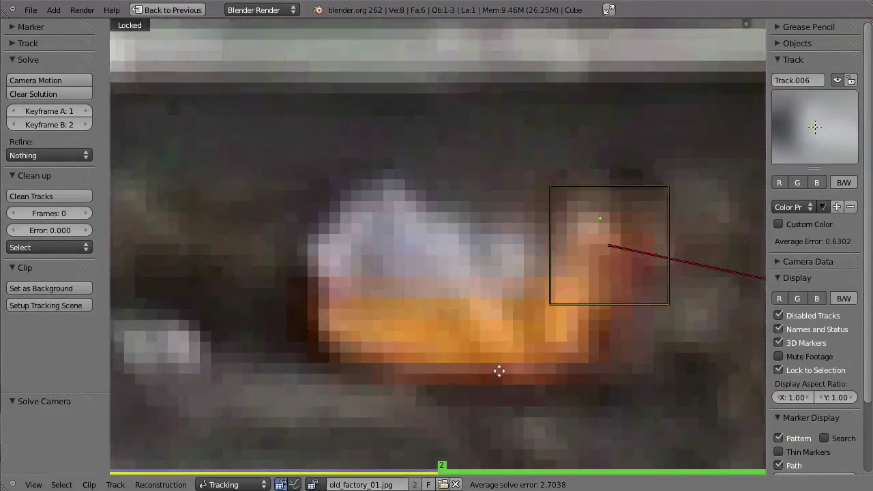
pyautogui.moveTo(500, 371); pyautogui.dragTo(372, 356, button='middle')
pyautogui.scroll(2, 523, 255)
pyautogui.rightClick(501, 287)
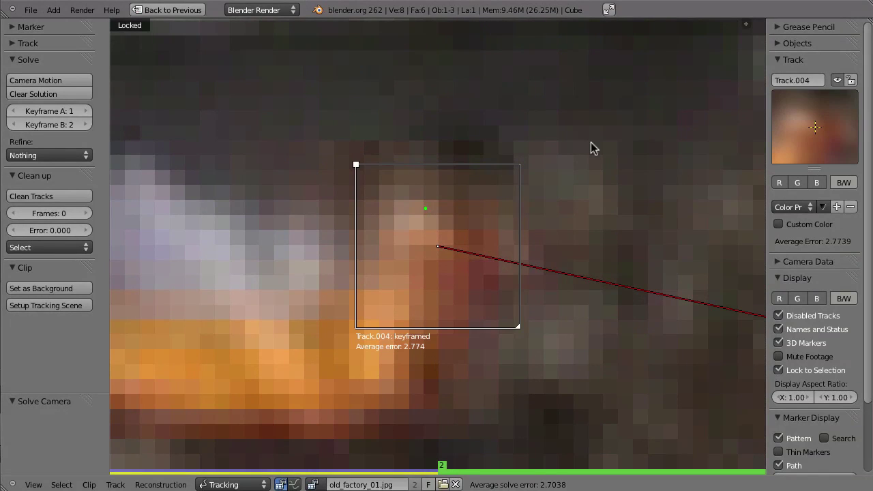
pyautogui.press('Left')
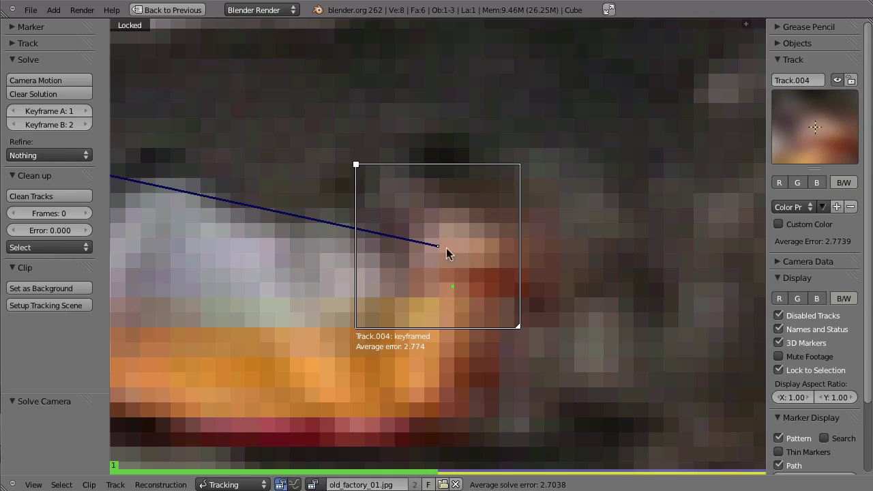
pyautogui.press('Right')
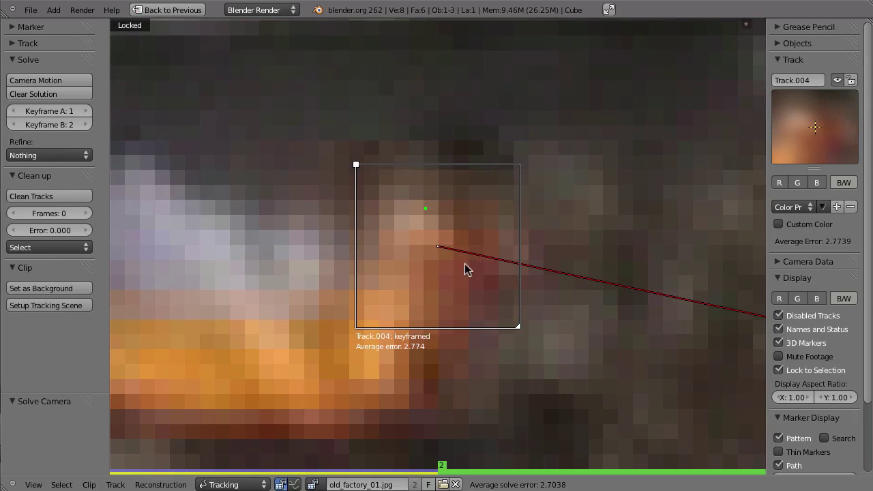
# Move the litter marker in frame 2 by about X -0.0016, Y 0.0022 onto the light tip and compare it with frame 1
pyautogui.press('g')
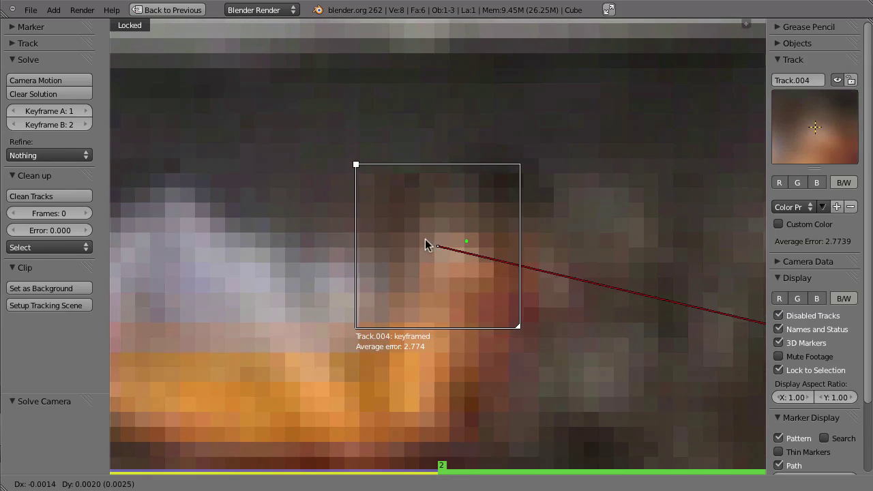
pyautogui.click(420, 235)
pyautogui.press('Left')
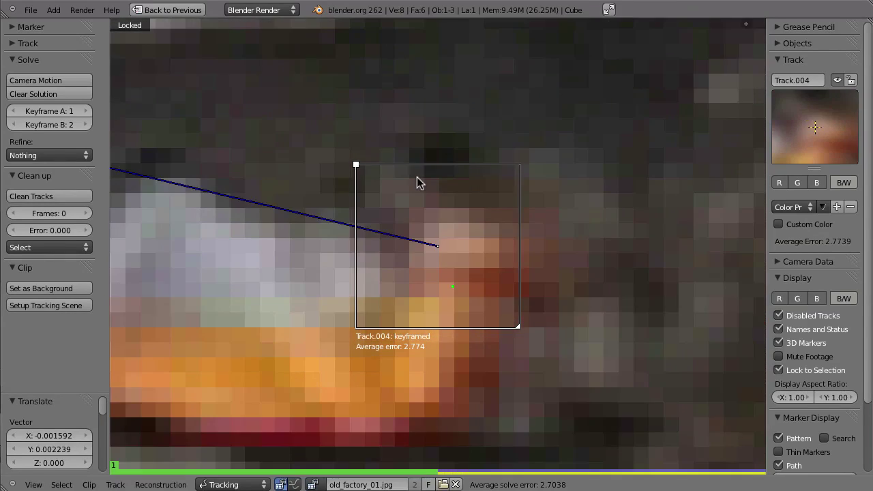
pyautogui.press('Right')
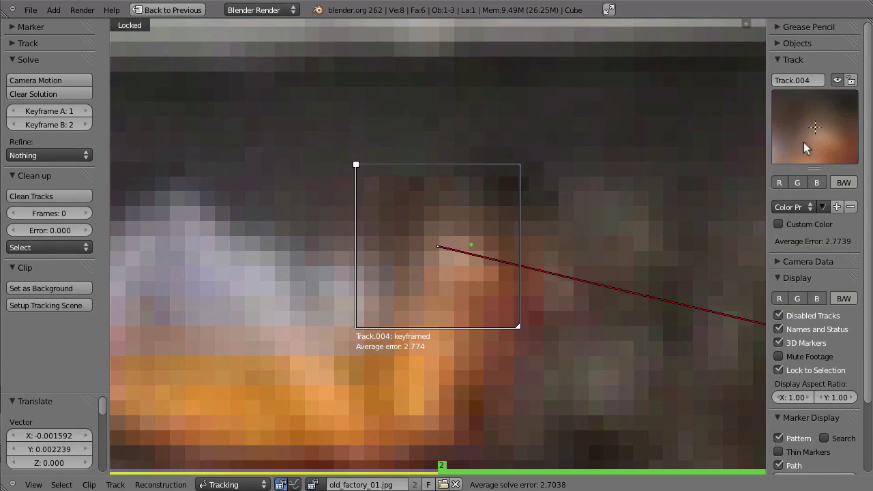
pyautogui.press('Left')
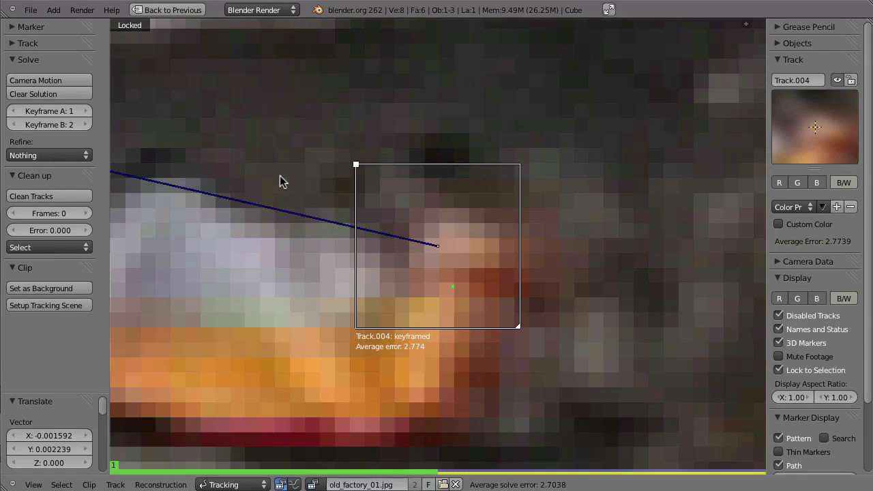
pyautogui.press('Right')
pyautogui.press('Left')
pyautogui.press('Right')
pyautogui.press('Left')
# Select the marker on the small dark hole in the concrete column and compare its position in frames 1 and 2
pyautogui.scroll(-10, 522, 209)
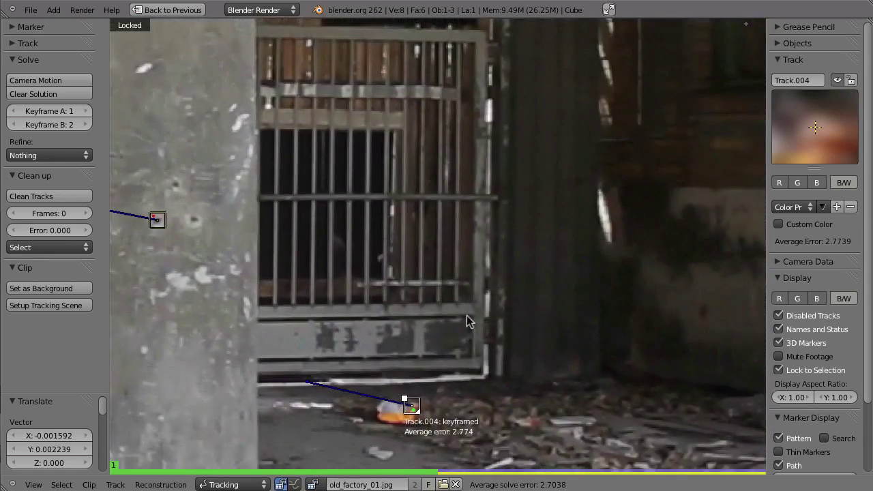
pyautogui.moveTo(222, 204); pyautogui.dragTo(538, 221, button='middle')
pyautogui.scroll(6, 522, 270)
pyautogui.rightClick(562, 225)
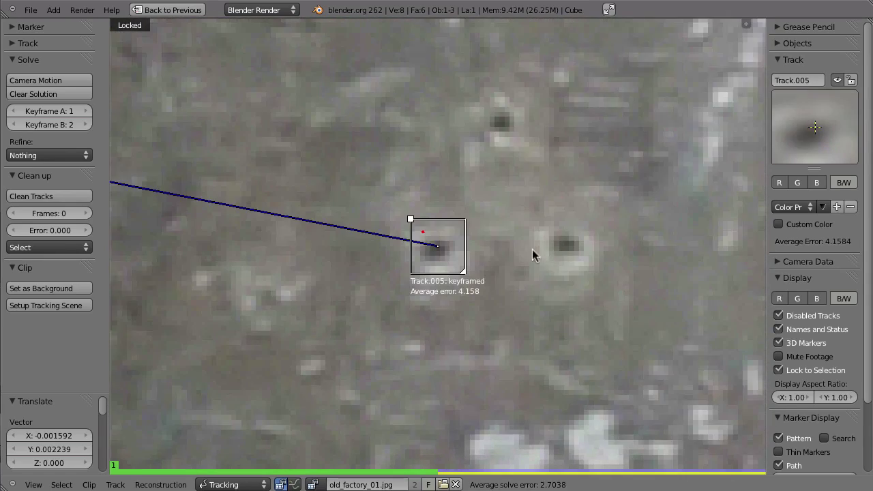
pyautogui.press('Right')
pyautogui.press('Left')
pyautogui.press('Right')
pyautogui.press('Right')
pyautogui.press('Left')
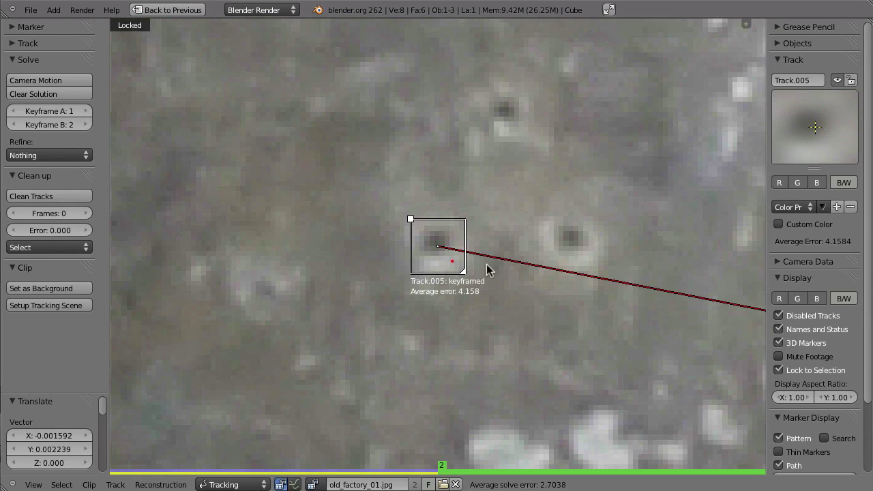
# Select the marker at the dark corner near the ceiling left of the column and reposition it to match between frames 1 and 2
pyautogui.keyDown('ctrl'); pyautogui.moveTo(487, 296); pyautogui.dragTo(369, 357, button='middle'); pyautogui.keyUp('ctrl')
pyautogui.click(448, 152)
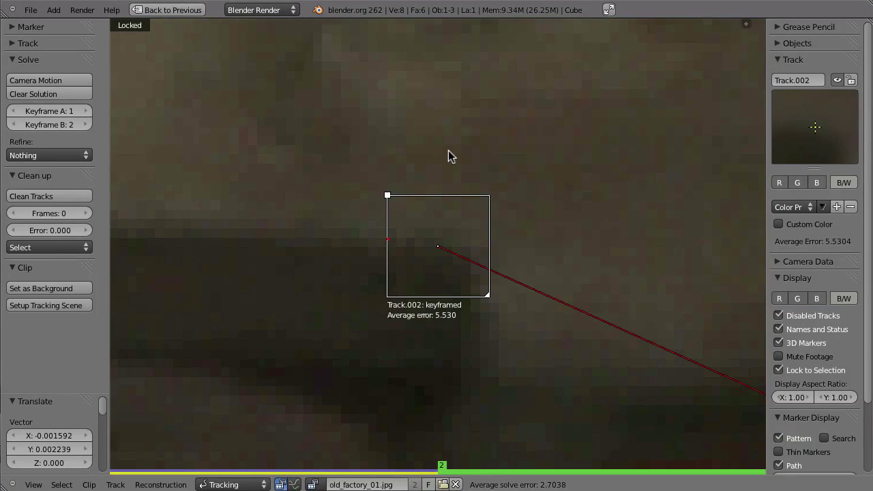
pyautogui.press('Left')
pyautogui.press('Right')
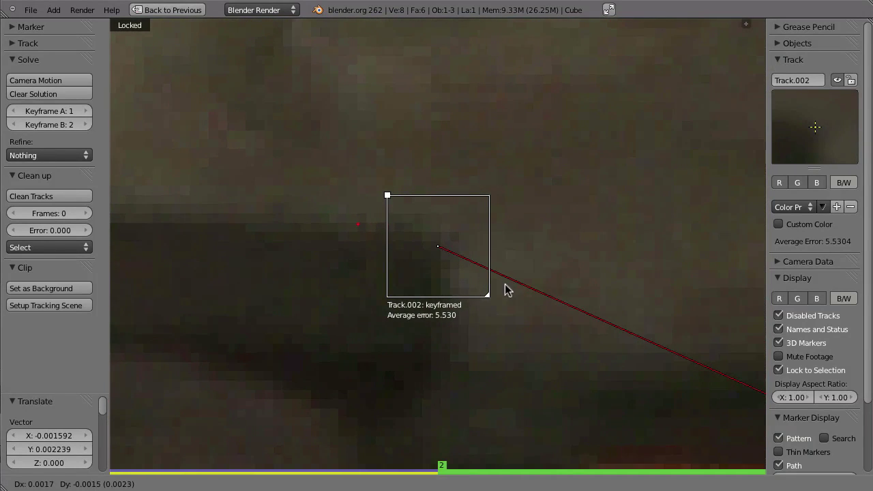
pyautogui.press('Left')
pyautogui.press('Right')
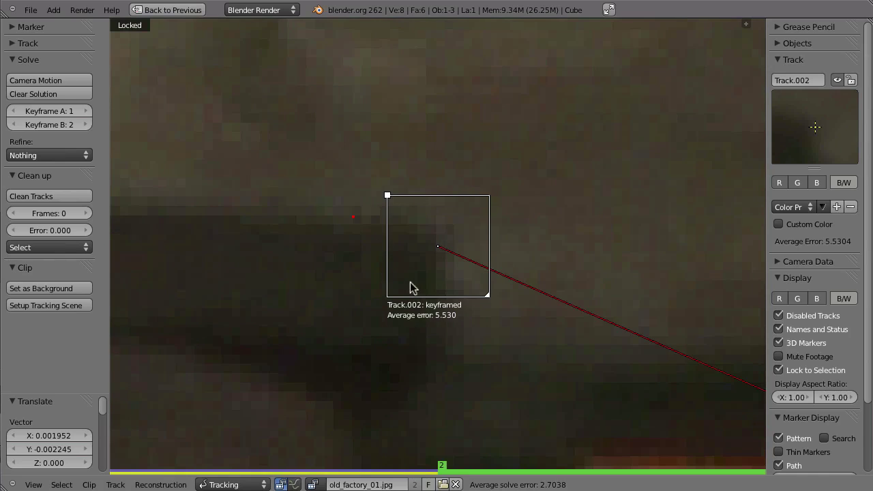
pyautogui.press('Left')
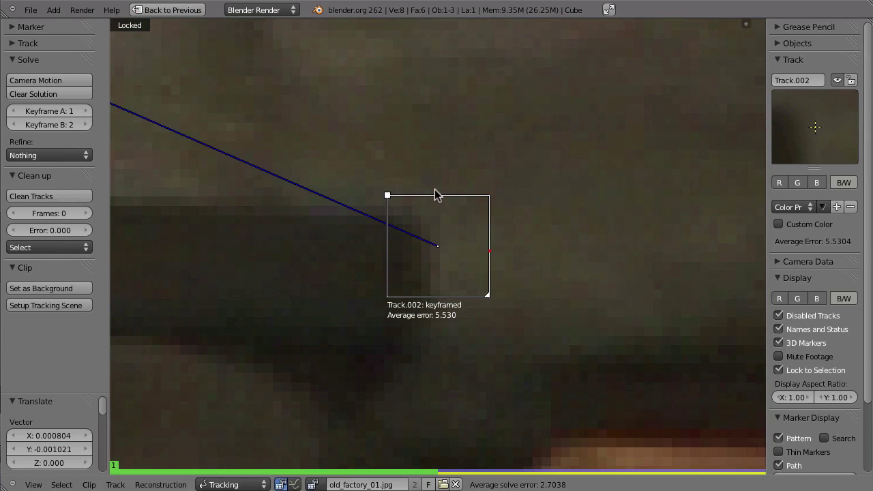
# Select the marker on the dark spot below the brick ledge and compare its position in frames 1 and 2
pyautogui.press('Home')
pyautogui.scroll(4, 449, 370)
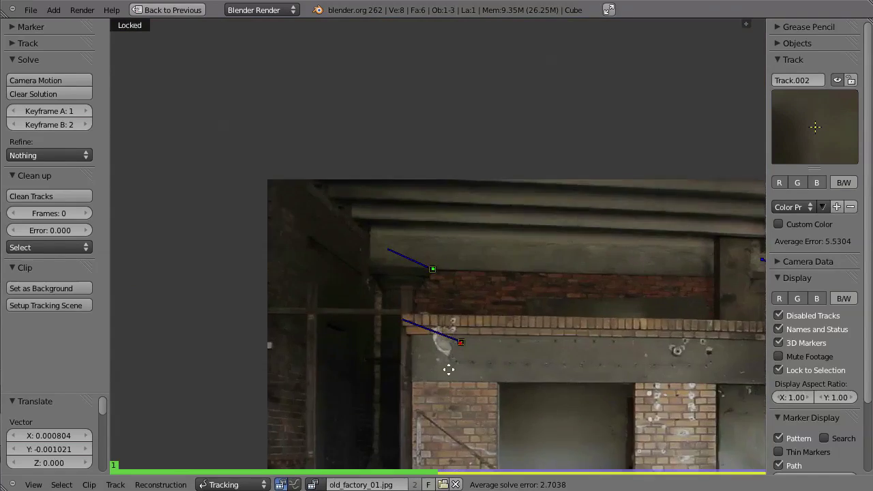
pyautogui.keyDown('ctrl'); pyautogui.moveTo(449, 370); pyautogui.dragTo(471, 241, button='middle'); pyautogui.keyUp('ctrl')
pyautogui.moveTo(457, 367); pyautogui.dragTo(466, 205, button='middle')
pyautogui.keyDown('ctrl'); pyautogui.moveTo(478, 321); pyautogui.dragTo(518, 162, button='middle'); pyautogui.keyUp('ctrl')
pyautogui.moveTo(524, 280)
pyautogui.keyDown('ctrl'); pyautogui.mouseDown(button='middle')
pyautogui.moveTo(543, 131)
pyautogui.moveTo(518, 135)
pyautogui.mouseUp(button='middle'); pyautogui.keyUp('ctrl')
pyautogui.rightClick(513, 108)
pyautogui.press('Right')
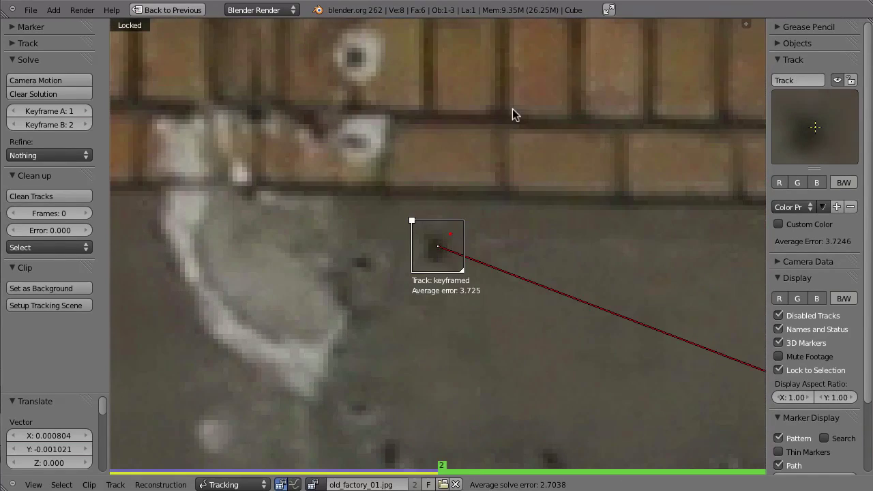
pyautogui.press('Left')
pyautogui.press('Right')
# Reposition the dark-spot marker in frame 2 to match frame 1, finishing with a nudge of about X 0.0003, Y 0.0004
pyautogui.press('g')
pyautogui.click(460, 293)
pyautogui.press('Left')
pyautogui.press('Right')
pyautogui.press('Left')
pyautogui.press('Right')
pyautogui.press('g')
pyautogui.click(498, 230)
pyautogui.press('Left')
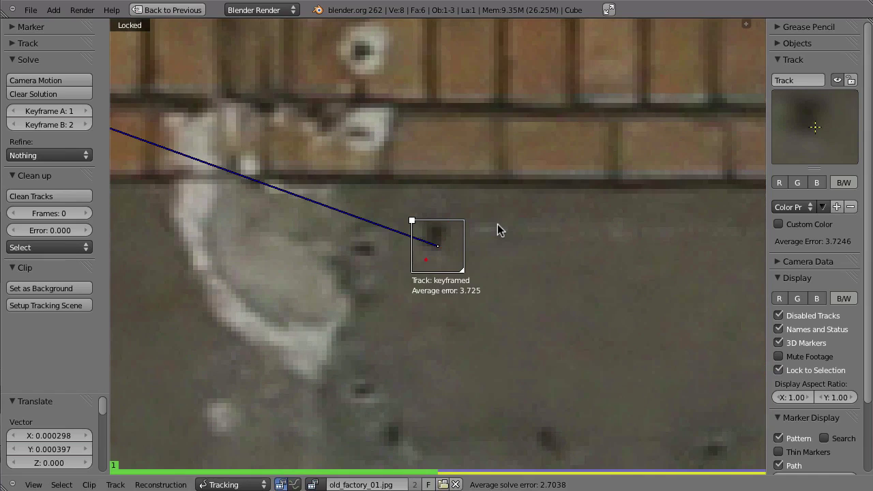
# Select the marker at the upper corner of the red brick strip and compare its position in frames 1 and 2
pyautogui.scroll(-6, 498, 223)
pyautogui.rightClick(458, 115)
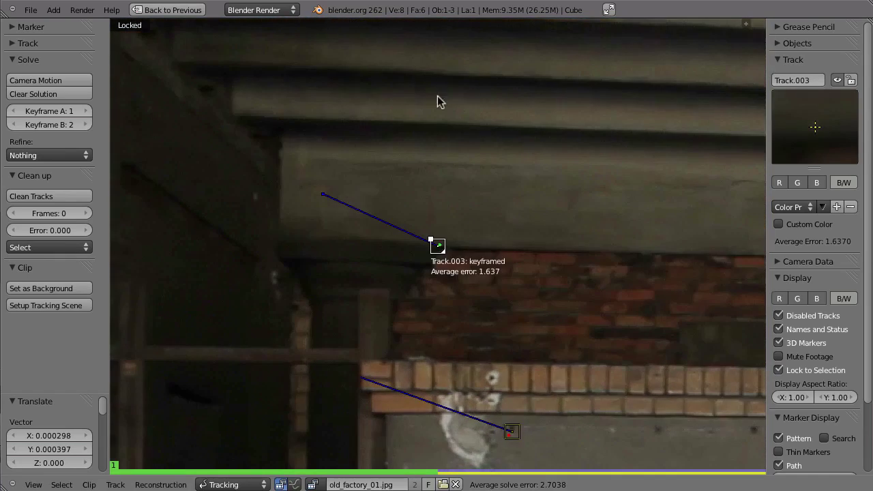
pyautogui.scroll(8, 439, 205)
pyautogui.press('Left')
pyautogui.press('Right')
pyautogui.press('Right')
pyautogui.press('Left')
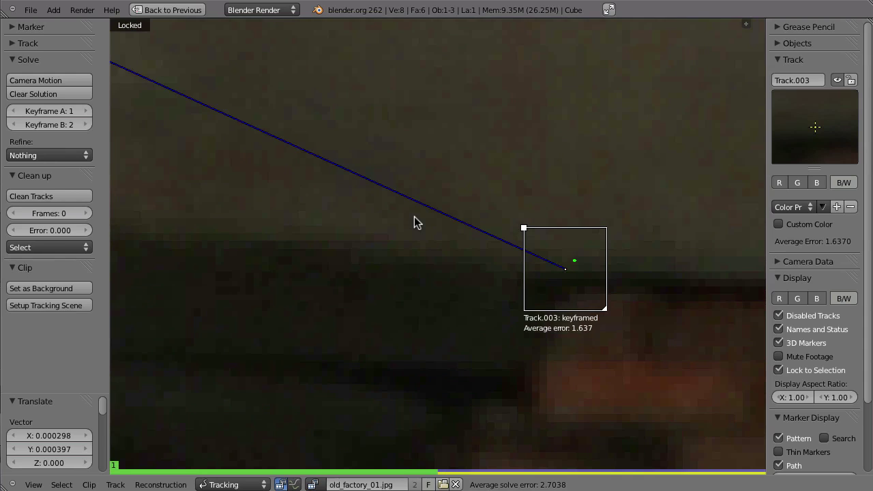
pyautogui.press('Right')
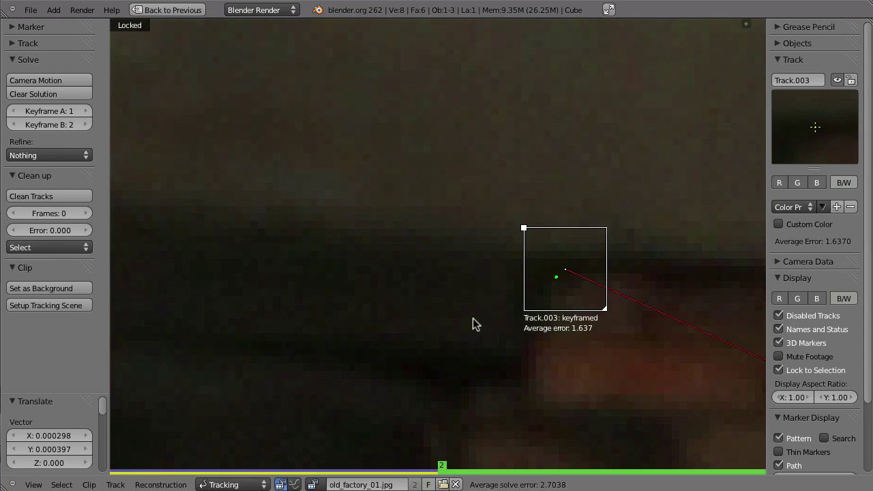
# Move the red-brick corner marker in frame 2 by about X 0.0001, Y 0.0023 and compare it with frame 1
pyautogui.press('g')
pyautogui.click(561, 279)
pyautogui.press('Left')
pyautogui.press('Right')
pyautogui.press('Left')
pyautogui.press('Right')
pyautogui.press('Left')
pyautogui.scroll(-14, 550, 238)
pyautogui.scroll(6, 501, 320)
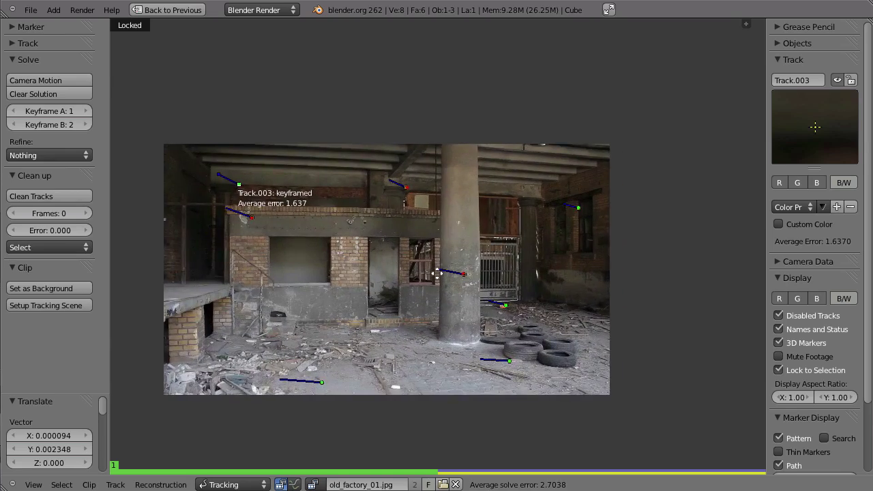
# Select the marker on the brick pillar between the side-wall windows and compare its position in frames 1 and 2
pyautogui.scroll(5, 591, 201)
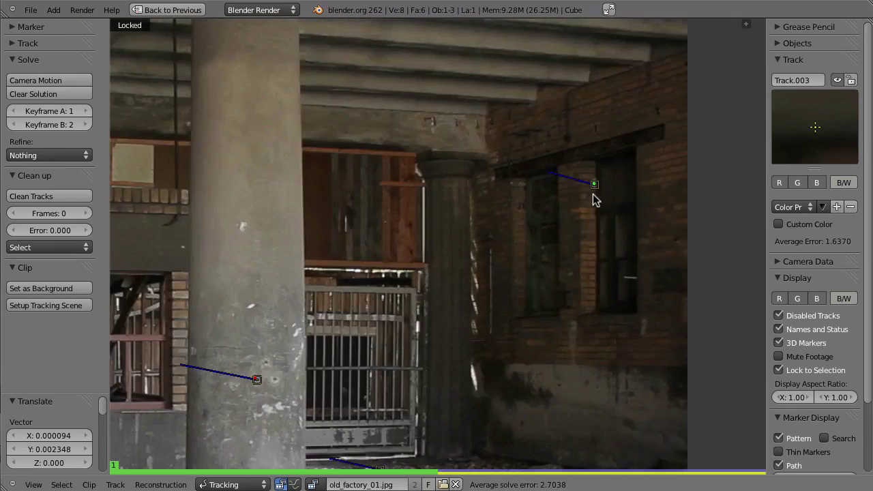
pyautogui.rightClick(595, 185)
pyautogui.scroll(8, 485, 244)
pyautogui.press('Left')
pyautogui.press('Right')
pyautogui.press('Left')
pyautogui.press('Right')
pyautogui.press('Right')
# Reposition the window-pillar marker in frame 2 to match frame 1, finishing with a nudge of about X 0.0002, Y -0.0004
pyautogui.press('g')
pyautogui.click(475, 217)
pyautogui.press('Left')
pyautogui.press('Right')
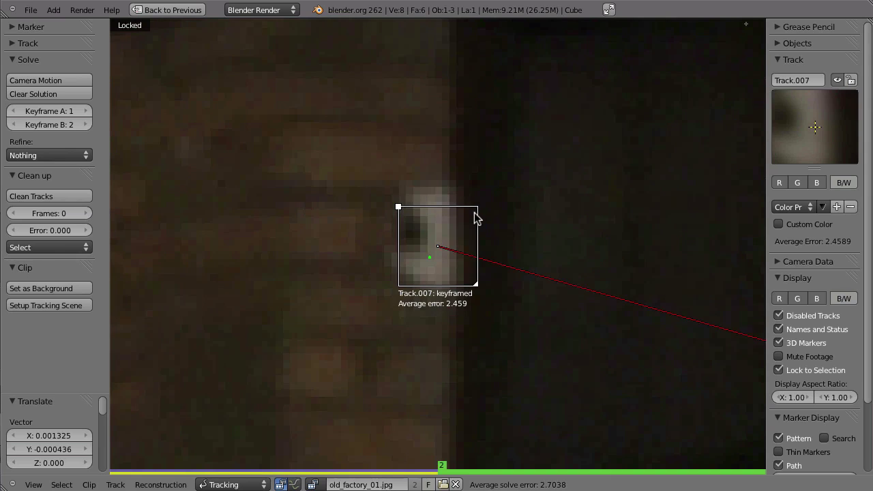
pyautogui.press('g')
pyautogui.click(440, 284)
pyautogui.scroll(-7, 403, 209)
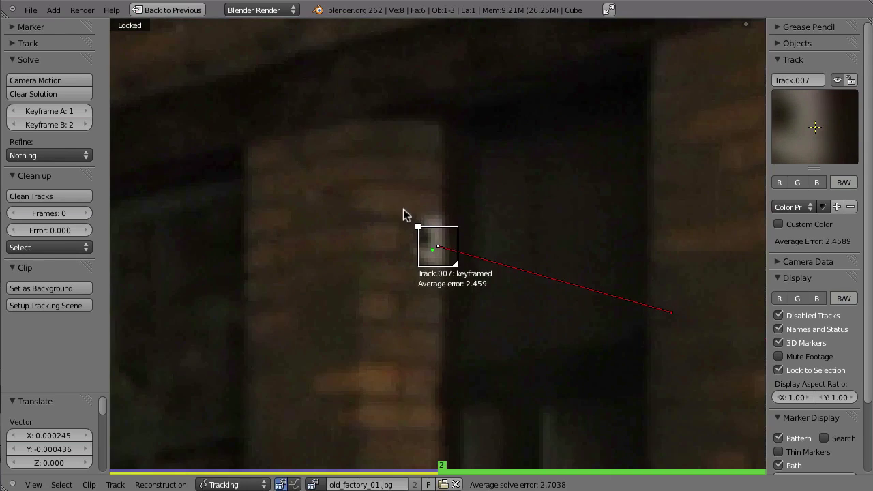
# Solve the camera motion again with the adjusted markers
pyautogui.moveTo(399, 172); pyautogui.dragTo(465, 167, button='middle')
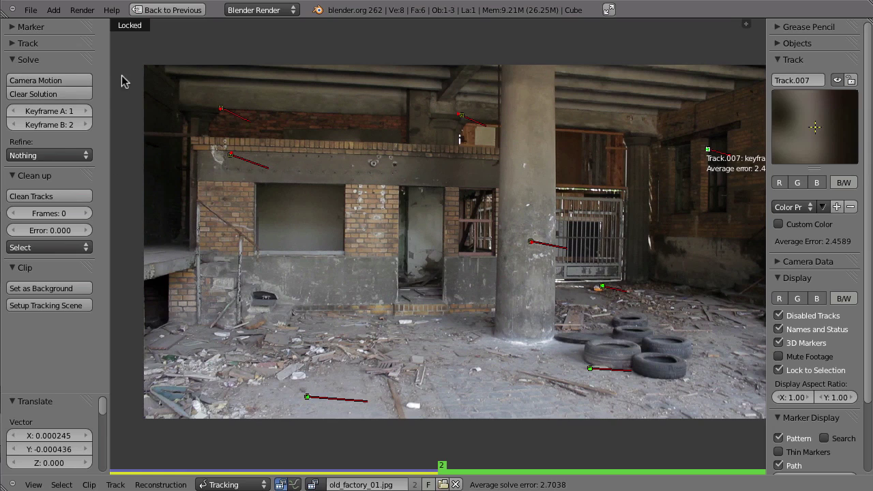
pyautogui.click(50, 82)
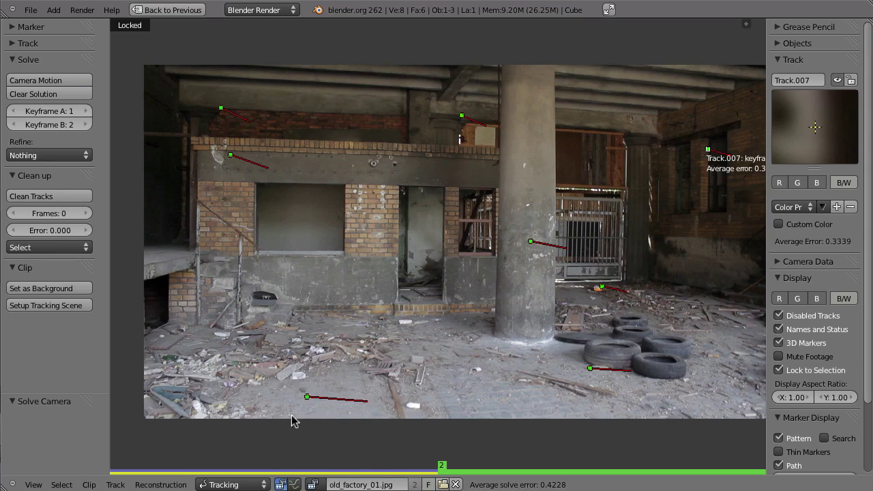
# Select the floor marker at the small white debris in frame 2 and examine its offset from its reprojected point
pyautogui.scroll(7, 431, 317)
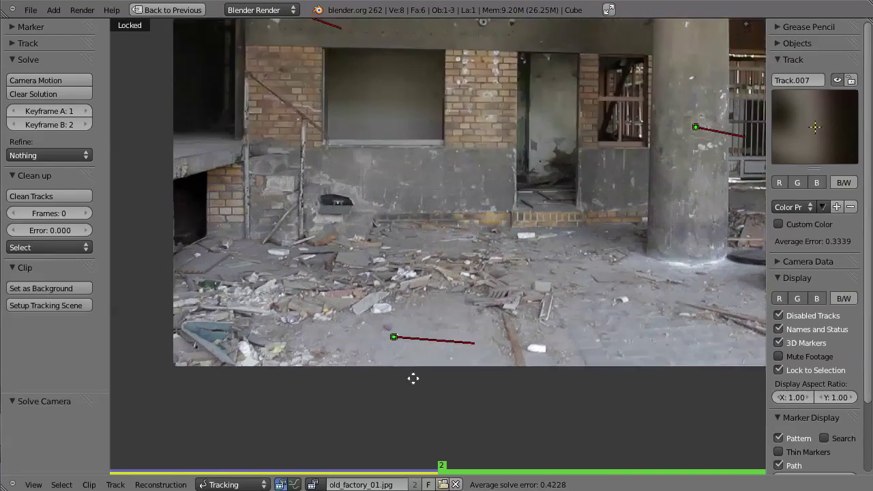
pyautogui.scroll(6, 370, 415)
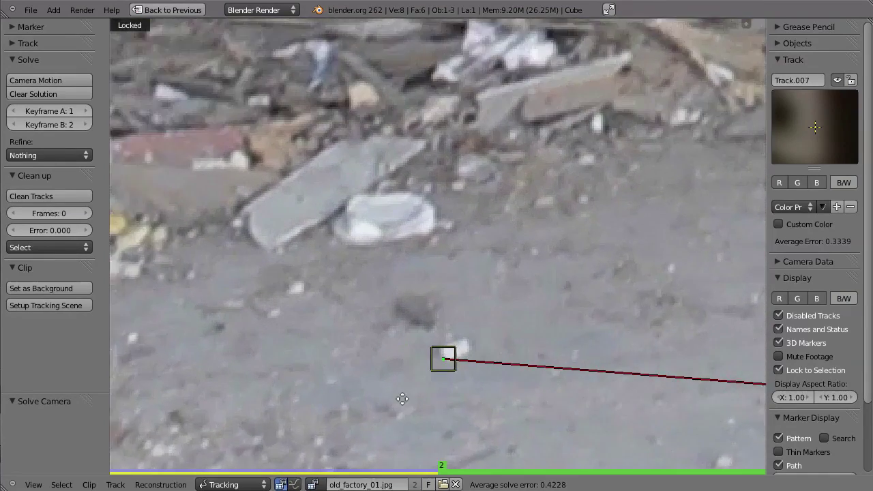
pyautogui.scroll(5, 483, 407)
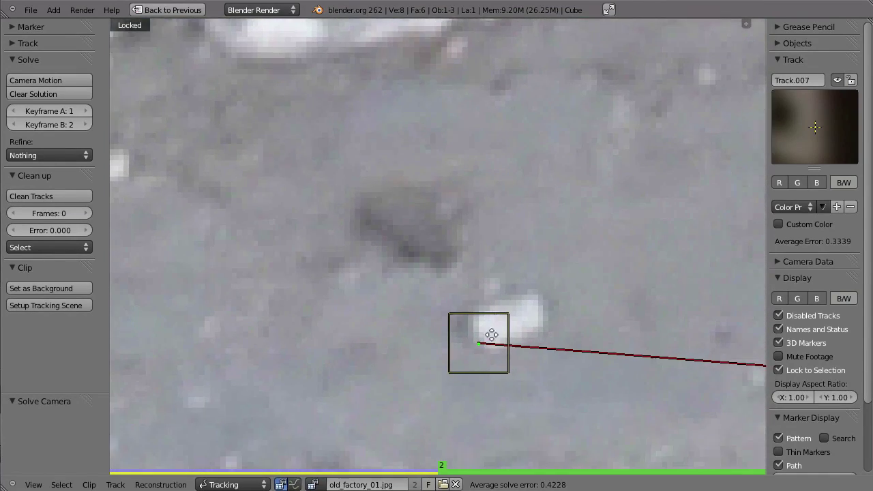
pyautogui.scroll(2, 493, 318)
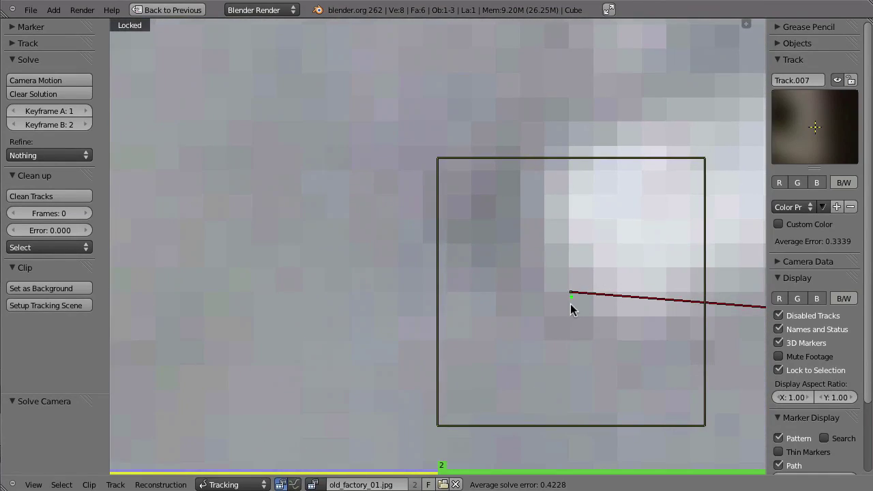
pyautogui.scroll(4, 572, 301)
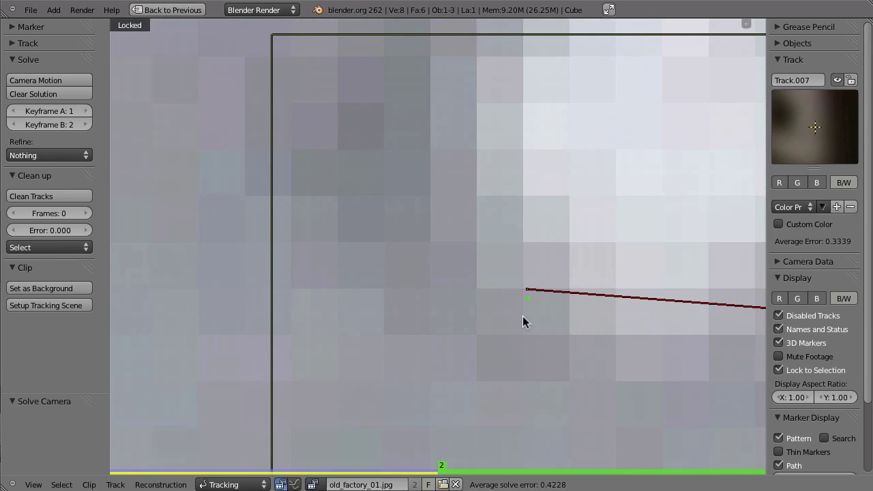
pyautogui.scroll(3, 523, 335)
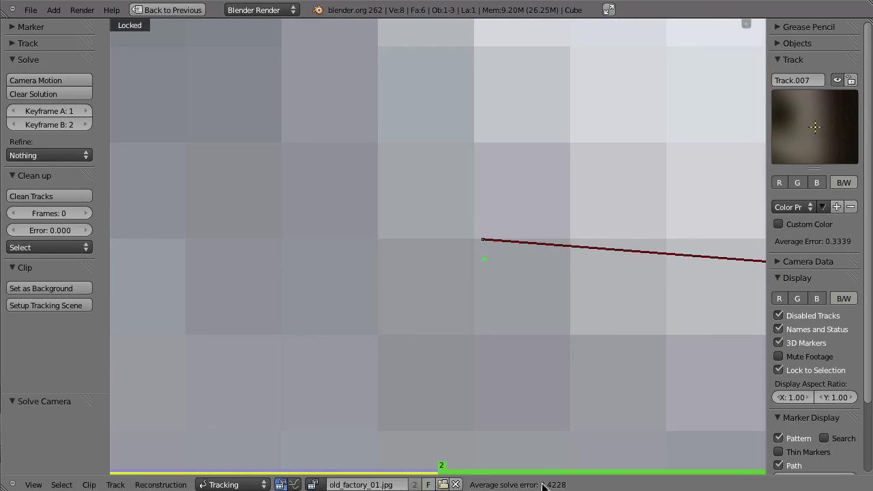
pyautogui.click(485, 237)
pyautogui.scroll(-8, 419, 211)
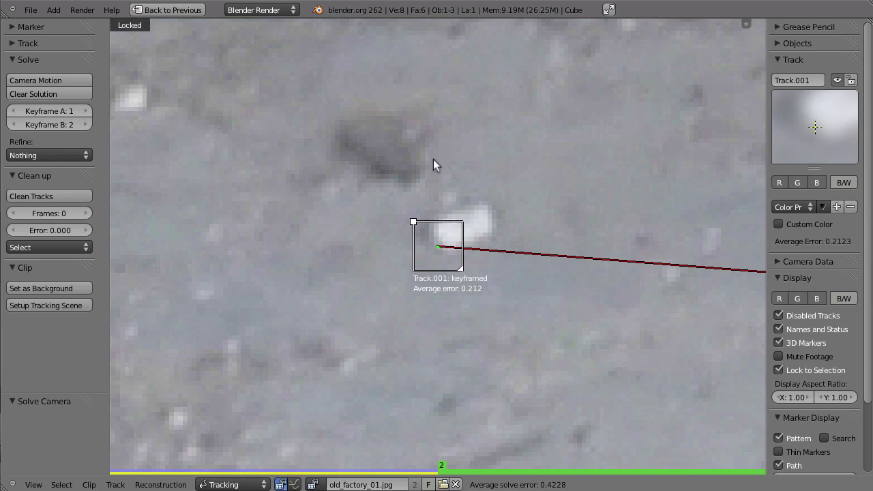
pyautogui.scroll(10, 469, 295)
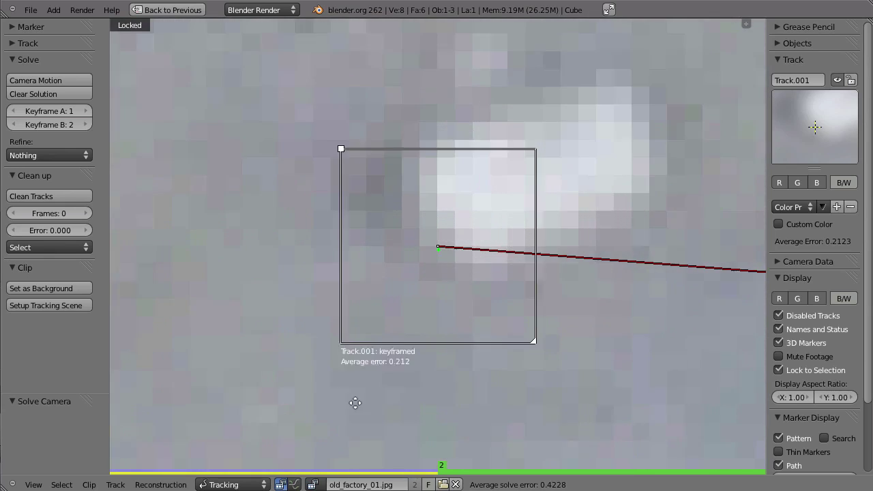
pyautogui.scroll(6, 430, 257)
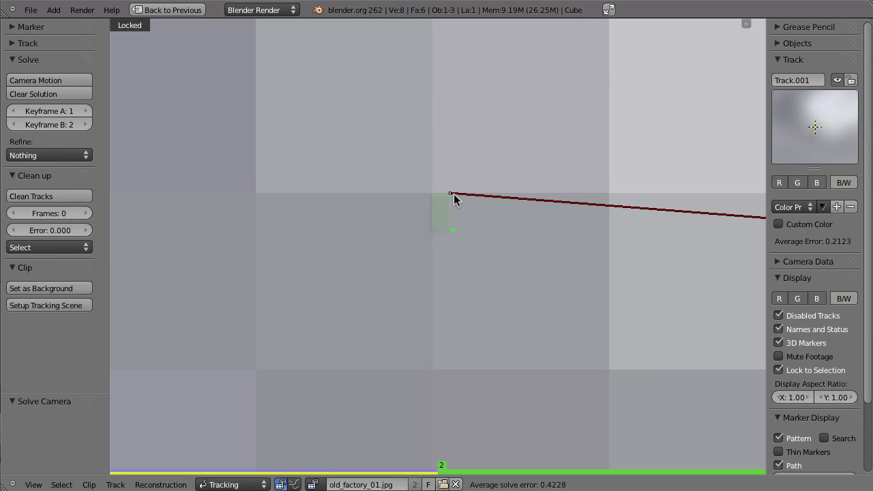
pyautogui.moveTo(447, 204)
pyautogui.keyDown('ctrl'); pyautogui.mouseDown(button='middle')
pyautogui.moveTo(493, 178)
pyautogui.moveTo(527, 116)
pyautogui.mouseUp(button='middle'); pyautogui.keyUp('ctrl')
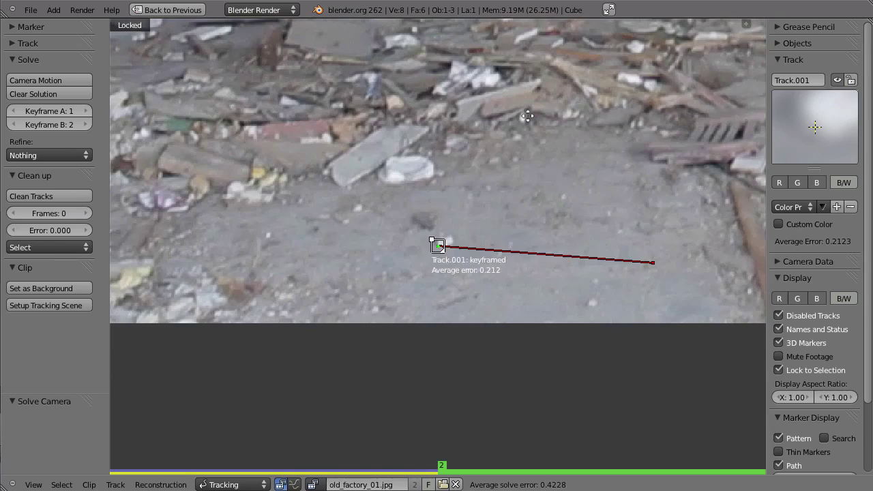
# Select the marker on the concrete band above the large wall opening and examine its reprojected point up close
pyautogui.moveTo(444, 164); pyautogui.dragTo(437, 437, button='middle')
pyautogui.moveTo(471, 61)
pyautogui.mouseDown(button='middle')
pyautogui.moveTo(517, 347)
pyautogui.moveTo(606, 454)
pyautogui.mouseUp(button='middle')
pyautogui.scroll(3, 451, 218)
pyautogui.moveTo(392, 212)
pyautogui.mouseDown(button='middle')
pyautogui.moveTo(412, 351)
pyautogui.moveTo(402, 428)
pyautogui.mouseUp(button='middle')
pyautogui.moveTo(494, 204); pyautogui.dragTo(414, 316, button='middle')
pyautogui.scroll(3, 350, 318)
pyautogui.moveTo(327, 328)
pyautogui.mouseDown(button='middle')
pyautogui.moveTo(476, 254)
pyautogui.moveTo(491, 198)
pyautogui.mouseUp(button='middle')
pyautogui.scroll(3, 464, 266)
pyautogui.rightClick(466, 294)
pyautogui.scroll(2, 396, 369)
pyautogui.moveTo(459, 194); pyautogui.dragTo(445, 351, button='middle')
pyautogui.moveTo(409, 375)
pyautogui.keyDown('ctrl'); pyautogui.mouseDown(button='middle')
pyautogui.moveTo(477, 287)
pyautogui.moveTo(455, 250)
pyautogui.mouseUp(button='middle'); pyautogui.keyUp('ctrl')
pyautogui.keyDown('ctrl'); pyautogui.moveTo(455, 249); pyautogui.dragTo(529, 225, button='middle'); pyautogui.keyUp('ctrl')
pyautogui.moveTo(546, 266); pyautogui.dragTo(499, 226, button='middle')
# Unlock the clip view from the selection and select all markers to display their individual average errors
pyautogui.press('l')
pyautogui.press('a')
pyautogui.press('a')
pyautogui.keyDown('ctrl'); pyautogui.moveTo(536, 323); pyautogui.dragTo(532, 302, button='middle'); pyautogui.keyUp('ctrl')
pyautogui.moveTo(689, 322); pyautogui.dragTo(447, 252, button='middle')
pyautogui.keyDown('ctrl'); pyautogui.moveTo(481, 264); pyautogui.dragTo(483, 240, button='middle'); pyautogui.keyUp('ctrl')
pyautogui.moveTo(579, 268); pyautogui.dragTo(470, 198, button='middle')
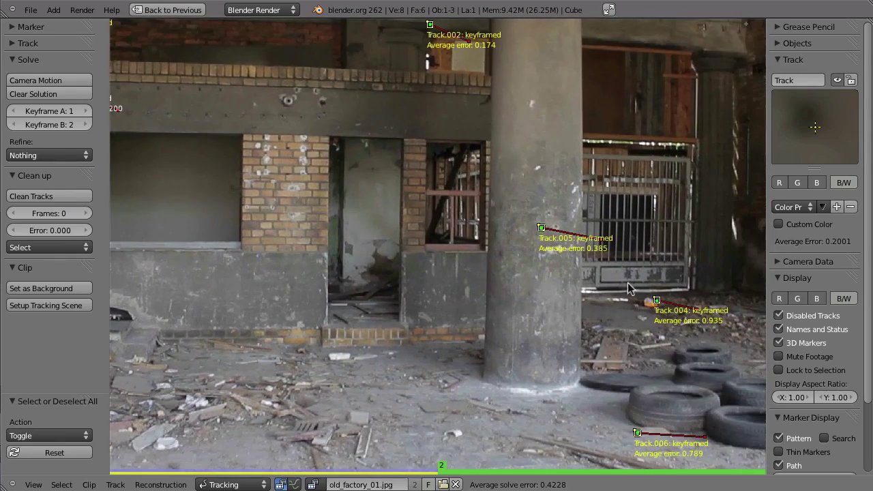
# Examine the marker on the orange debris near the metal gate against its reprojected point
pyautogui.moveTo(635, 299); pyautogui.dragTo(540, 222, button='middle')
pyautogui.moveTo(603, 285); pyautogui.dragTo(545, 244, button='middle')
pyautogui.scroll(3, 545, 244)
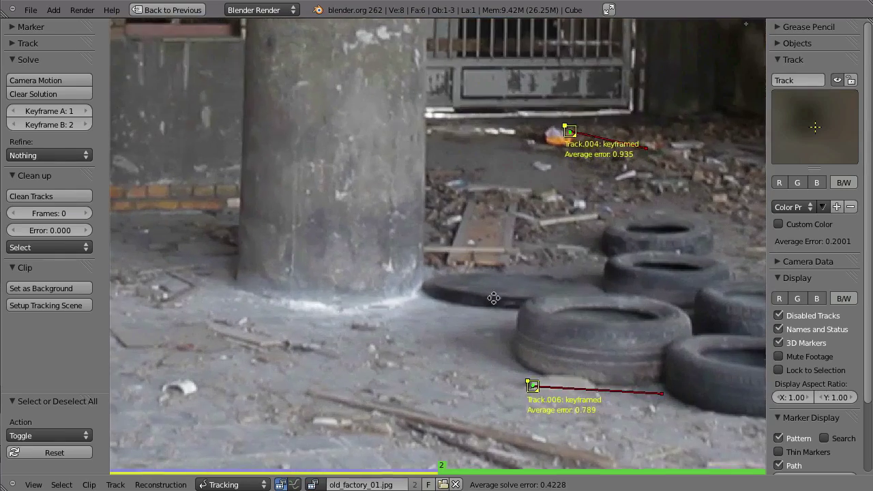
pyautogui.moveTo(595, 204)
pyautogui.mouseDown(button='middle')
pyautogui.moveTo(561, 236)
pyautogui.moveTo(500, 331)
pyautogui.mouseUp(button='middle')
pyautogui.scroll(2, 556, 242)
pyautogui.scroll(2, 519, 314)
pyautogui.moveTo(560, 278)
pyautogui.mouseDown(button='middle')
pyautogui.moveTo(504, 298)
pyautogui.moveTo(468, 231)
pyautogui.mouseUp(button='middle')
pyautogui.scroll(4, 491, 355)
pyautogui.scroll(3, 456, 317)
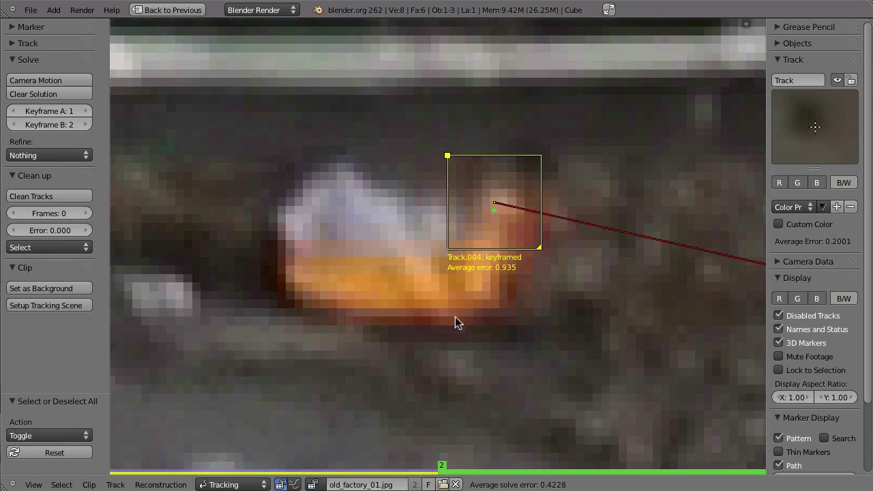
pyautogui.moveTo(545, 229); pyautogui.dragTo(510, 276, button='middle')
pyautogui.scroll(3, 509, 273)
pyautogui.scroll(1, 478, 311)
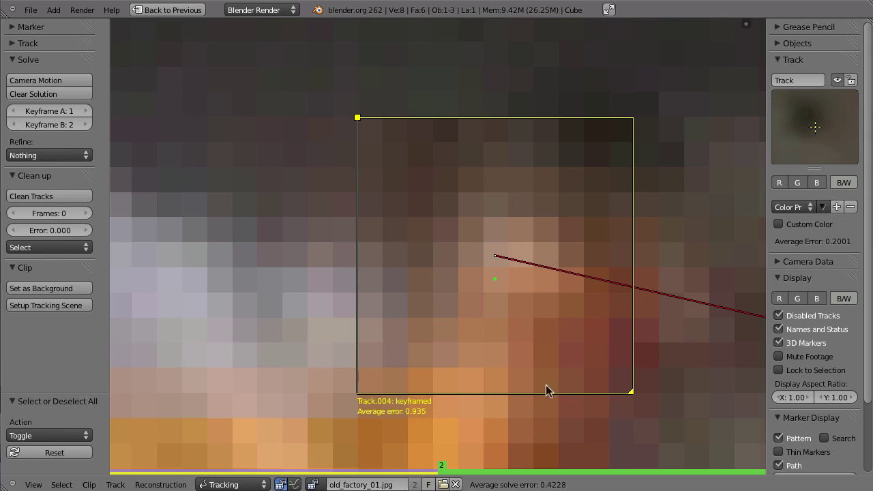
pyautogui.scroll(-15, 380, 301)
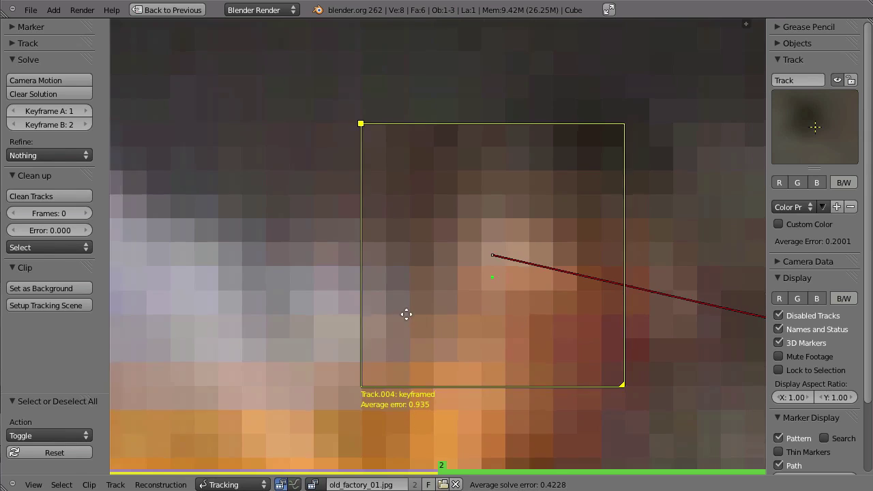
pyautogui.scroll(-5, 379, 262)
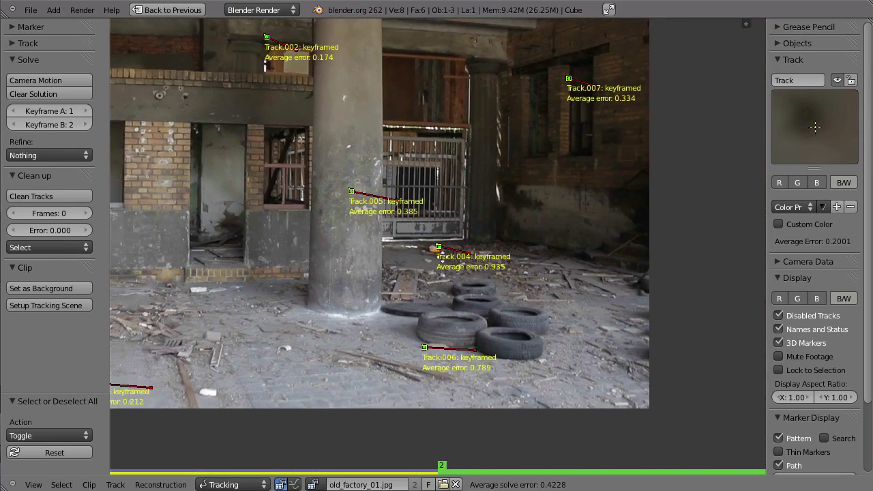
# Hide the 3D markers and the track names and status in the clip display, and deselect all markers
pyautogui.moveTo(442, 256); pyautogui.dragTo(469, 272, button='middle')
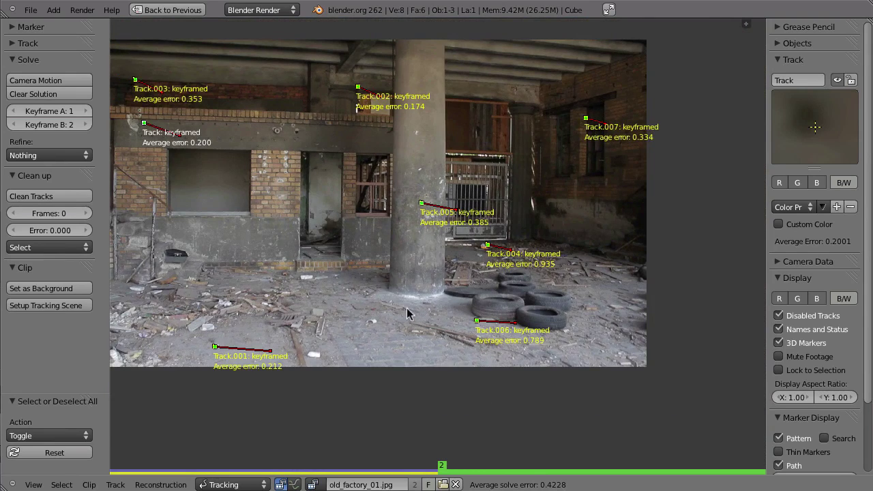
pyautogui.scroll(2, 511, 342)
pyautogui.moveTo(517, 356); pyautogui.dragTo(502, 355, button='middle')
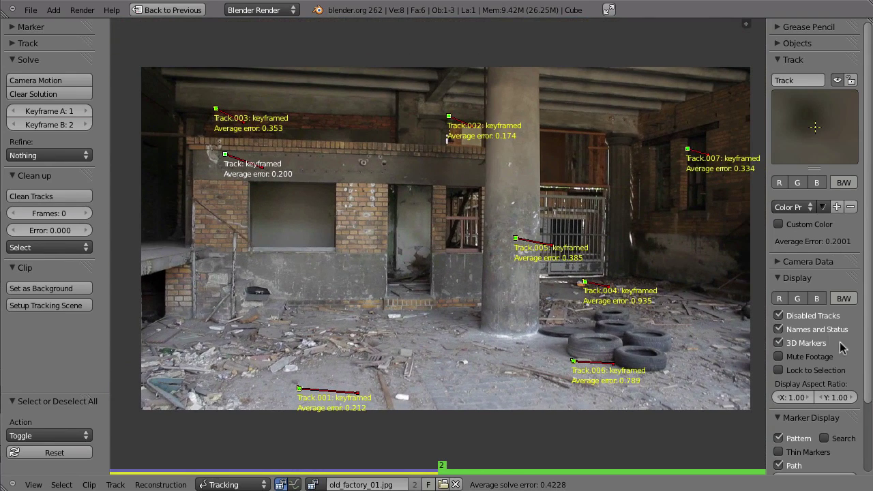
pyautogui.click(778, 343)
pyautogui.click(779, 329)
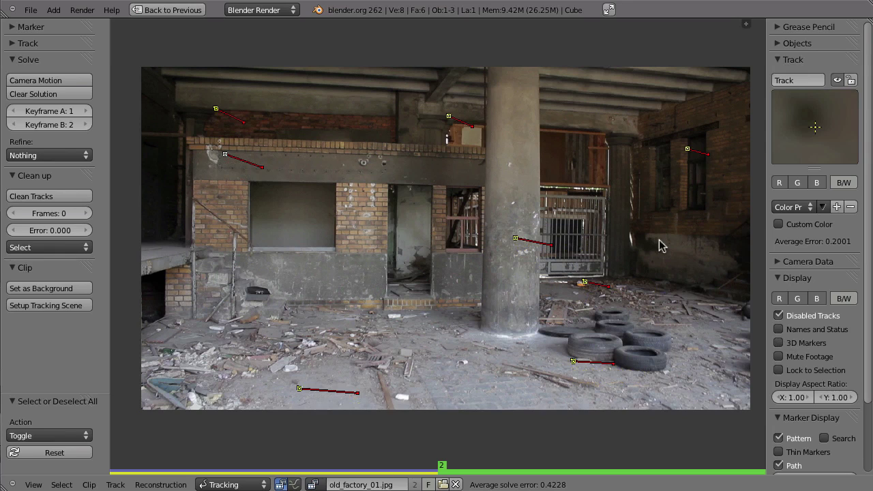
pyautogui.press('a')
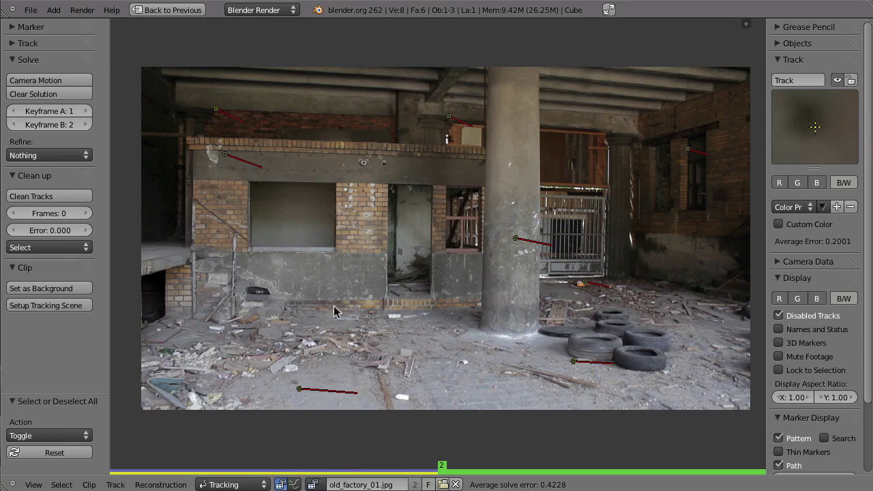
# Restore the full screen layout, split the clip editor horizontally, and turn the upper area into a 3D view
pyautogui.hotkey('ctrl', 'Up')
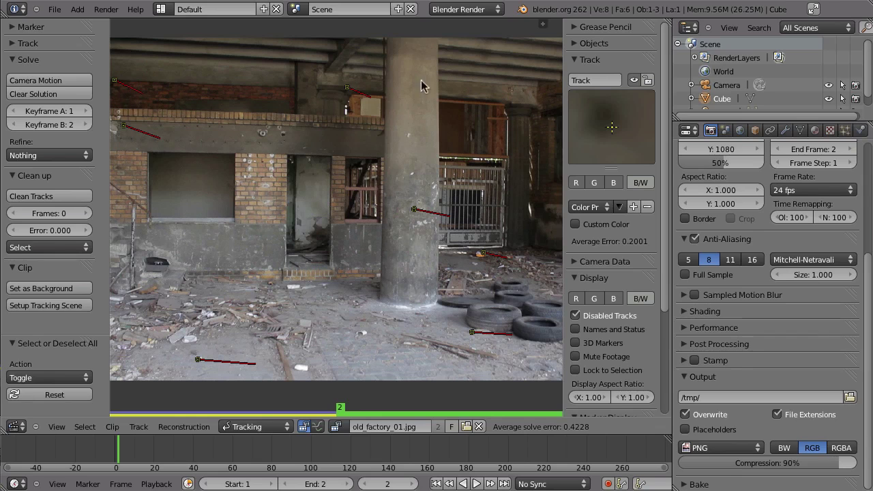
pyautogui.moveTo(668, 31); pyautogui.dragTo(621, 232)
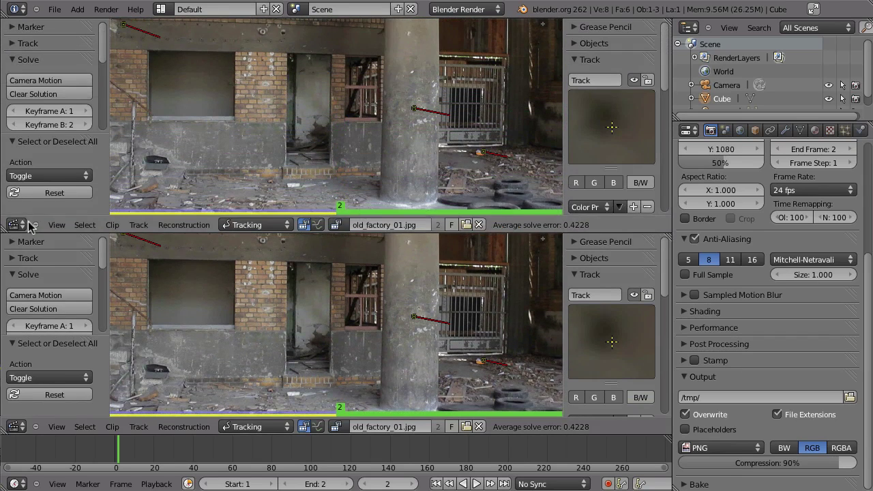
pyautogui.click(17, 227)
pyautogui.click(27, 230)
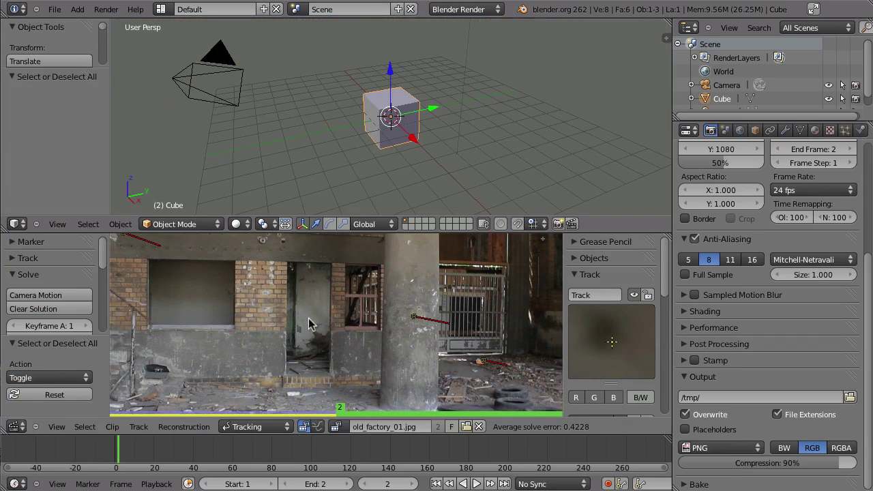
pyautogui.moveTo(314, 346); pyautogui.dragTo(315, 334, button='middle')
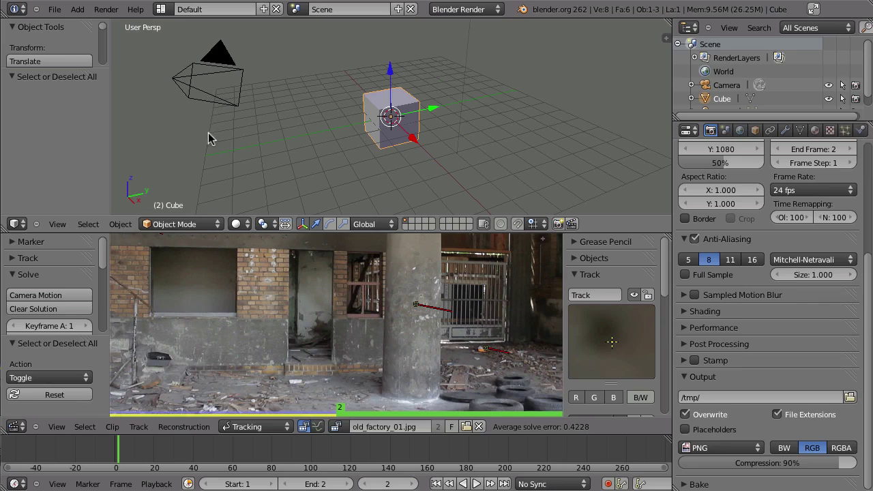
# Add a Camera Solver constraint to the scene camera
pyautogui.rightClick(220, 60)
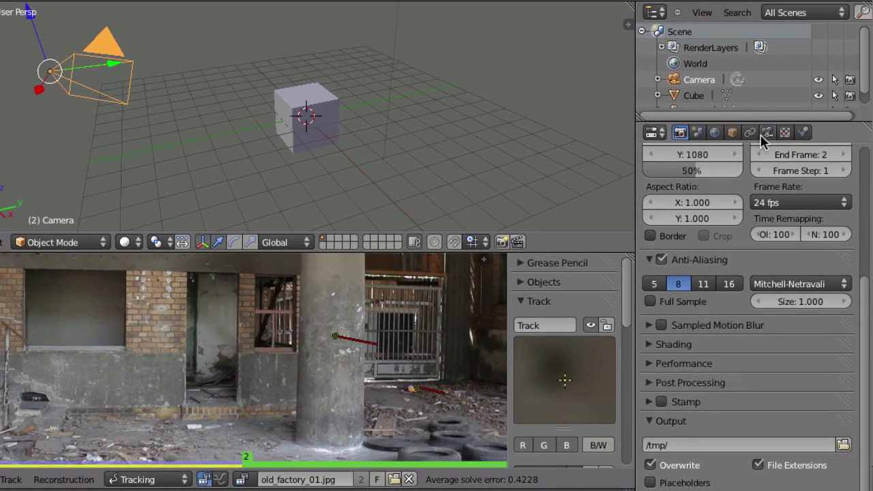
pyautogui.click(749, 133)
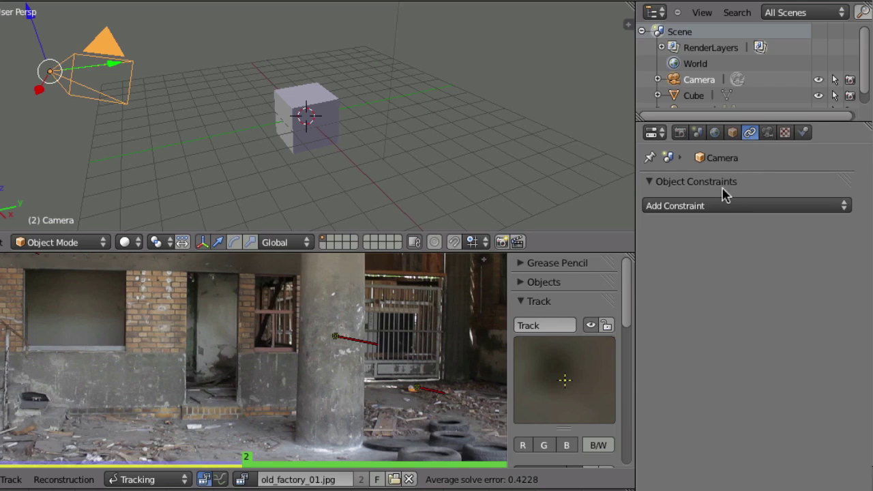
pyautogui.click(682, 206)
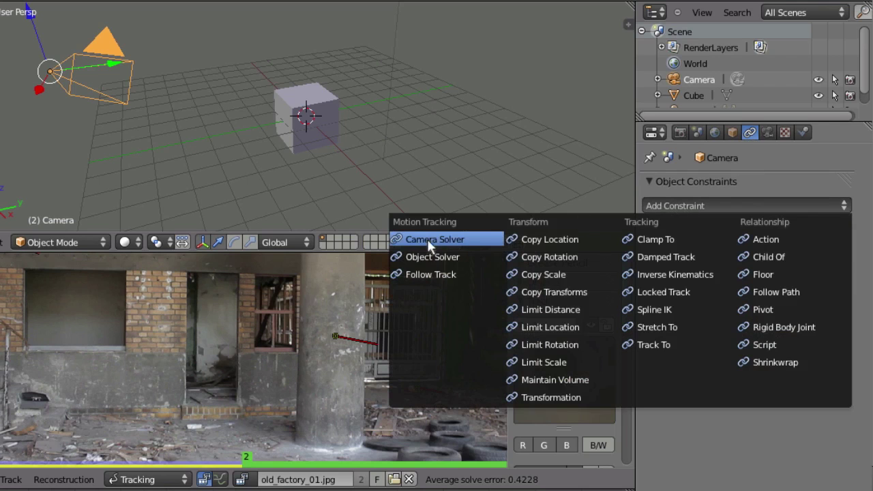
pyautogui.click(471, 242)
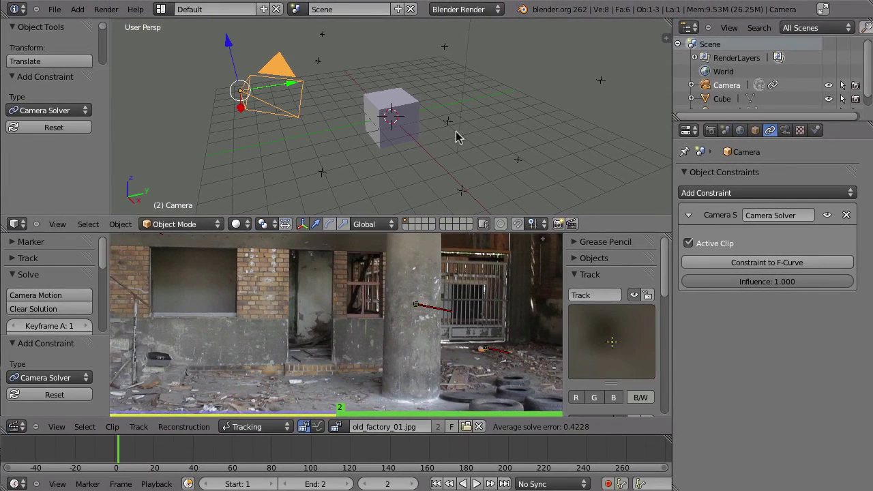
# Switch the 3D view to the camera's perspective and select the track point belonging to the concrete pillar
pyautogui.moveTo(460, 156); pyautogui.dragTo(384, 146, button='middle')
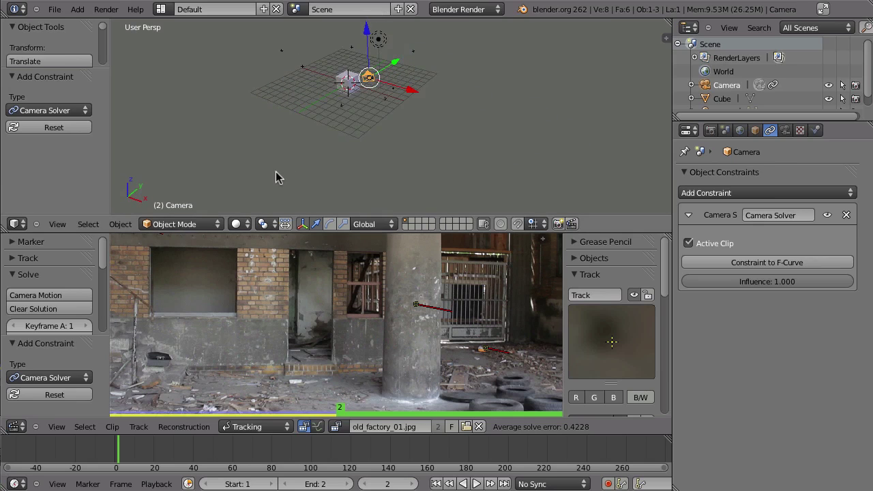
pyautogui.press('KP_0')
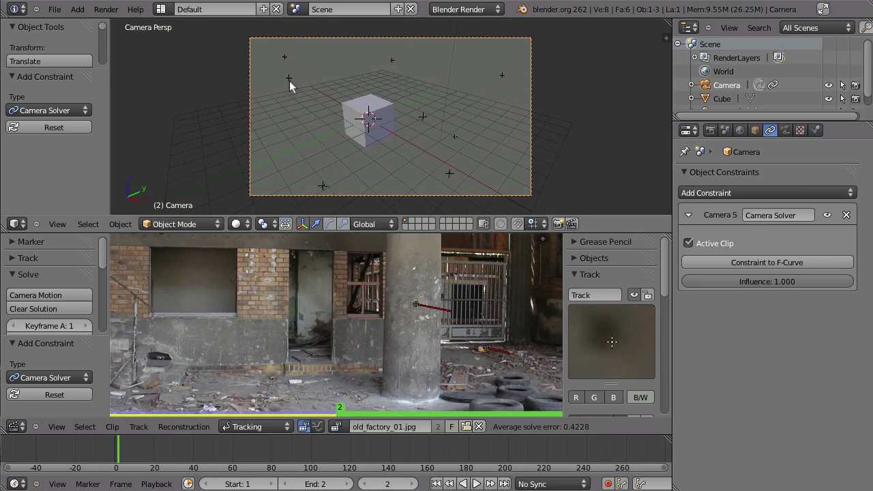
pyautogui.rightClick(423, 118)
# Show the 3D view's properties and add a background image entry
pyautogui.press('n')
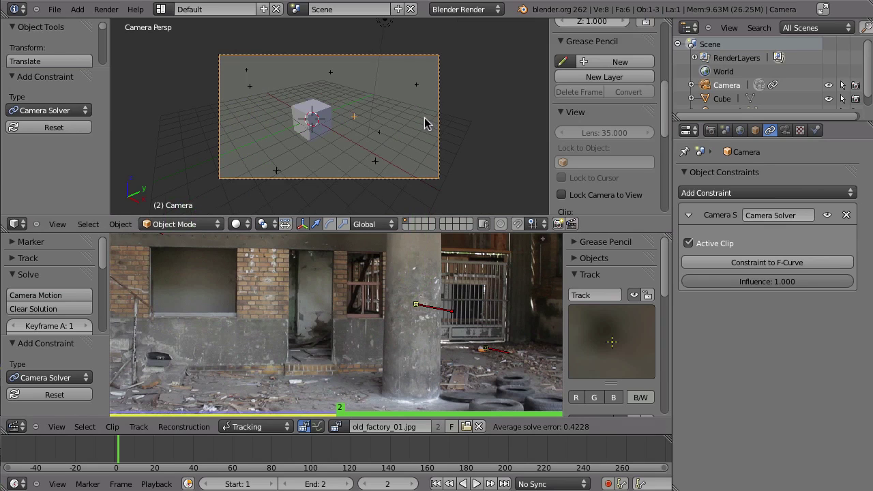
pyautogui.scroll(-4, 597, 181)
pyautogui.scroll(-5, 603, 161)
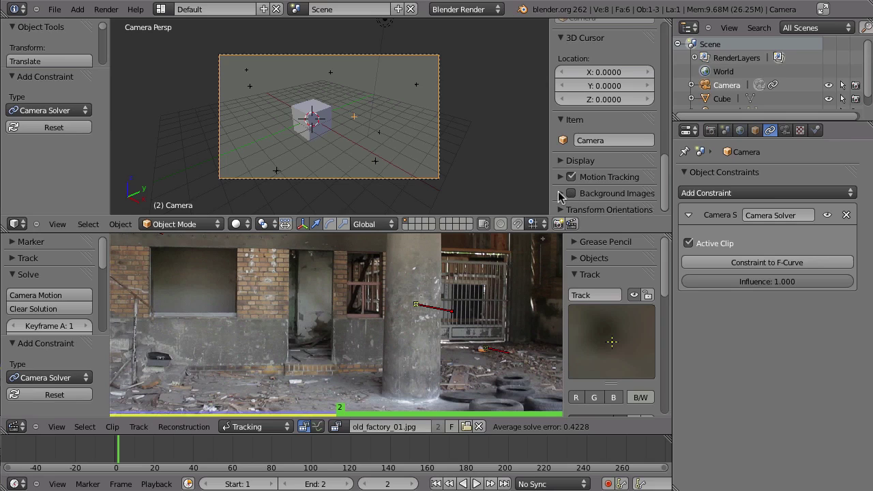
pyautogui.click(561, 194)
pyautogui.scroll(-1, 566, 183)
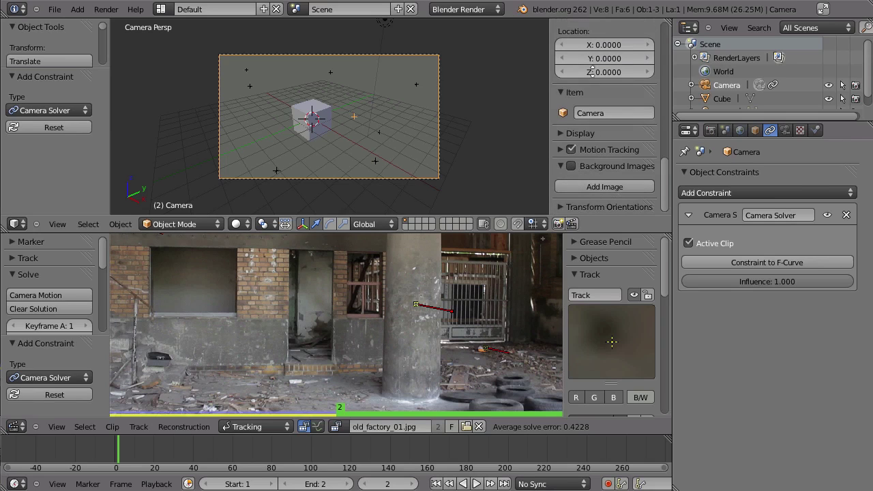
pyautogui.click(604, 187)
pyautogui.scroll(-3, 561, 191)
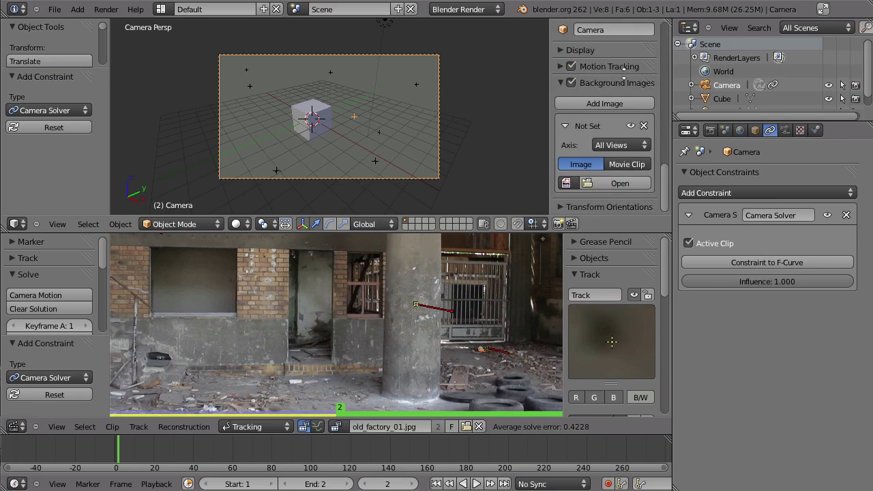
# Restrict the background to the Camera axis, use the old_factory_01.jpg movie clip as its source, and compare both frames
pyautogui.click(611, 145)
pyautogui.click(592, 131)
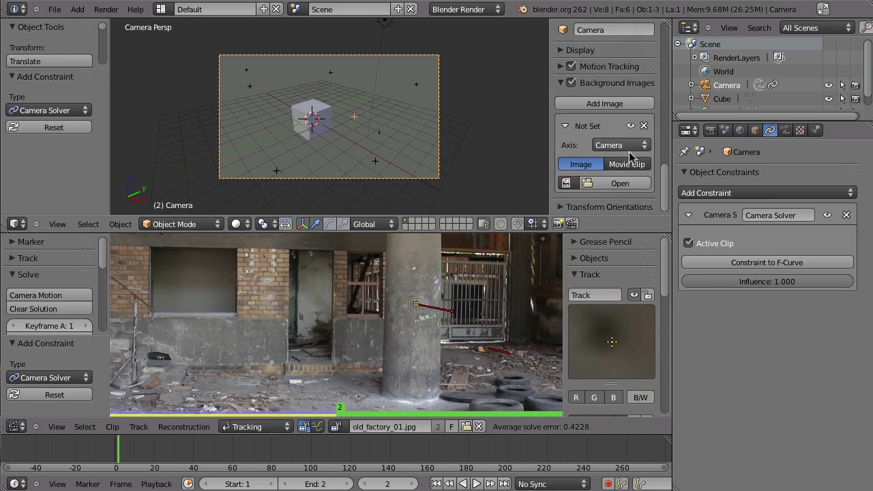
pyautogui.click(626, 164)
pyautogui.scroll(-2, 631, 167)
pyautogui.click(565, 149)
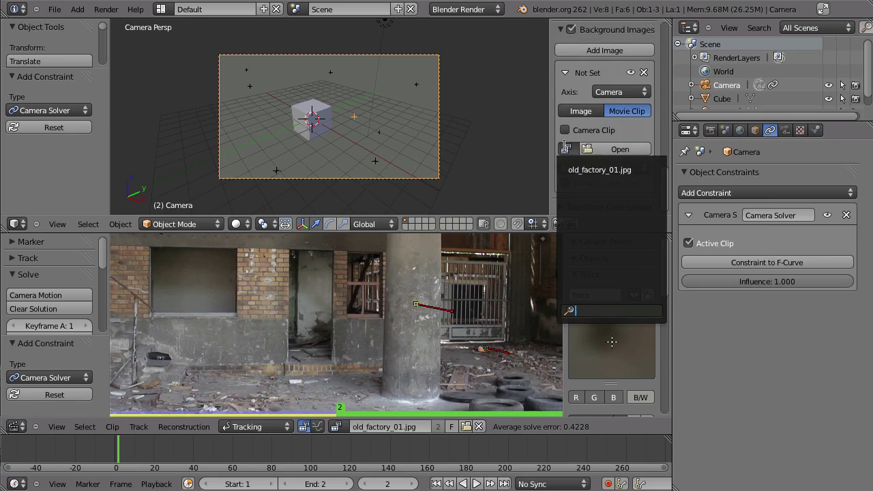
pyautogui.click(578, 172)
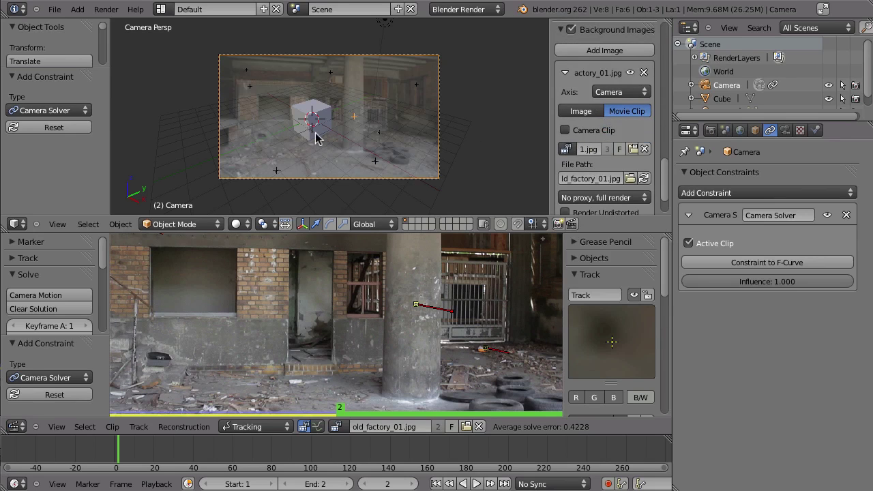
pyautogui.press('Left')
pyautogui.press('Right')
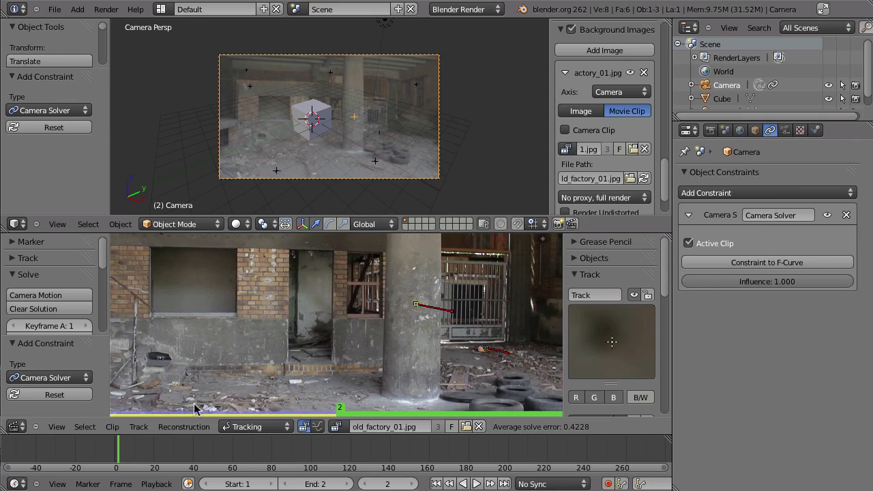
# Switch the clip editor to Reconstruction mode, collapse the geometry tools, and make room for all the orientation tools
pyautogui.click(246, 427)
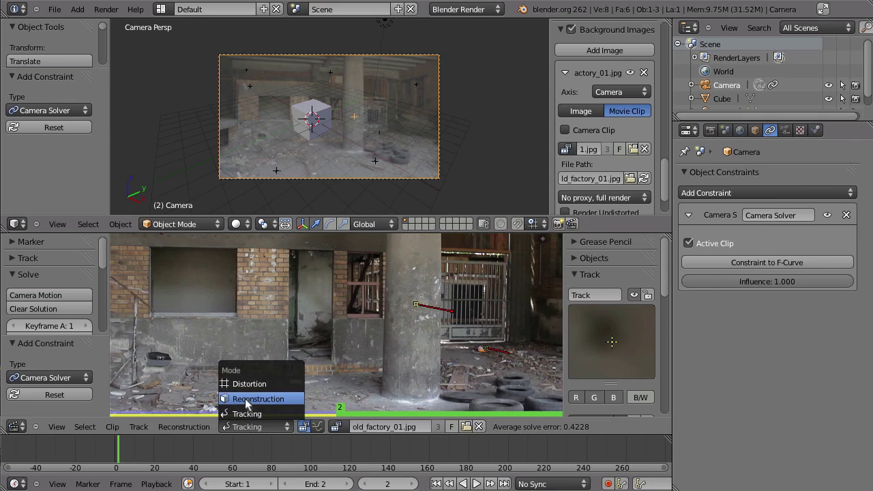
pyautogui.click(247, 401)
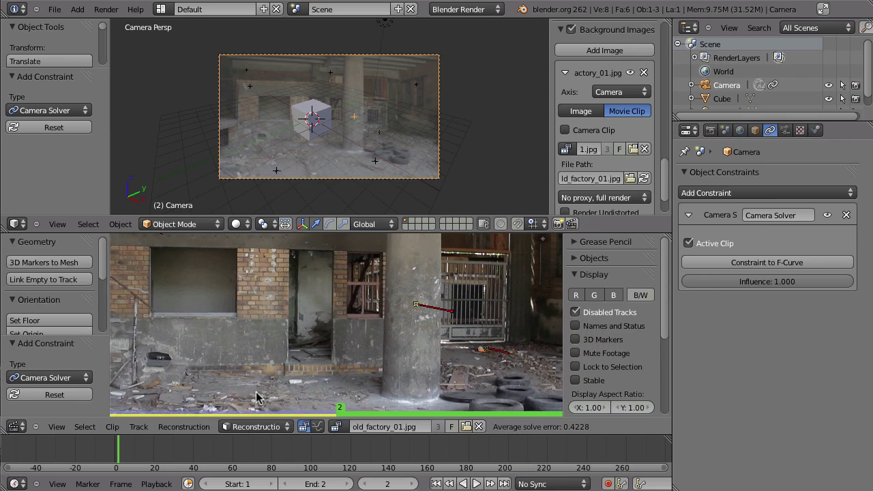
pyautogui.click(11, 242)
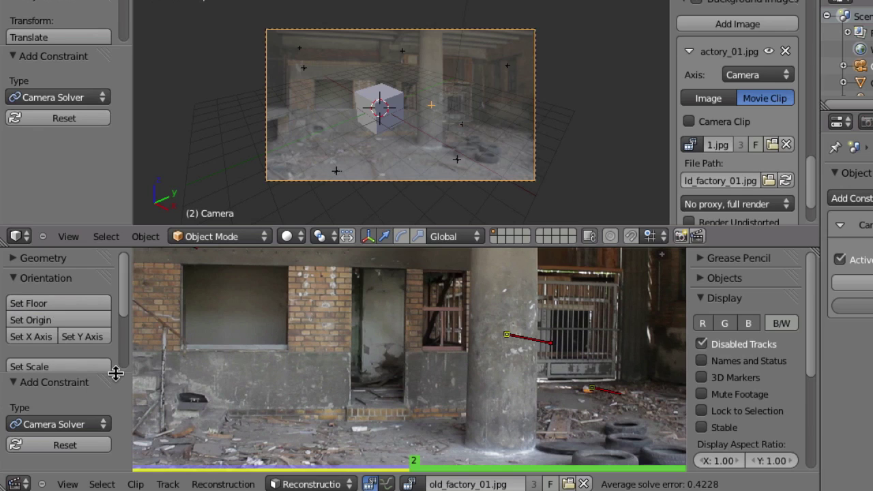
pyautogui.moveTo(116, 375); pyautogui.dragTo(101, 406)
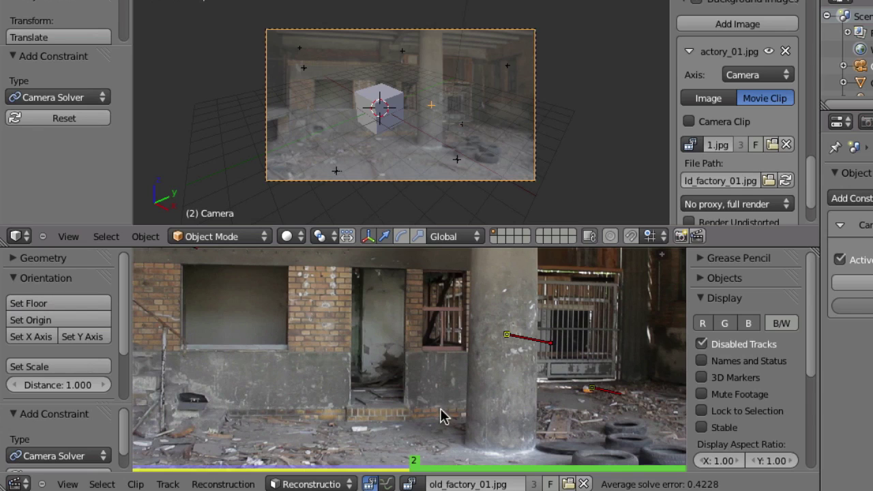
# Select the three ground tracks, two in the foreground and one near the gate, and set them as the floor
pyautogui.moveTo(409, 411); pyautogui.dragTo(401, 296, button='middle')
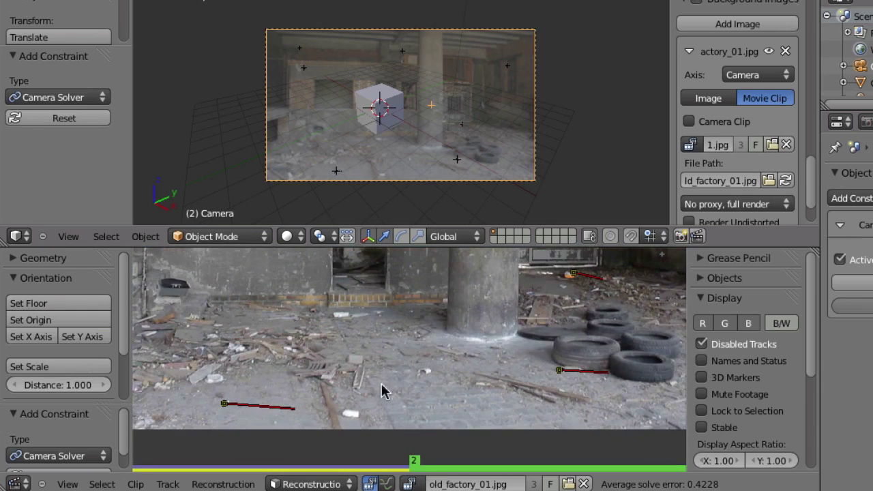
pyautogui.click(219, 411)
pyautogui.moveTo(535, 351); pyautogui.dragTo(539, 380, button='middle')
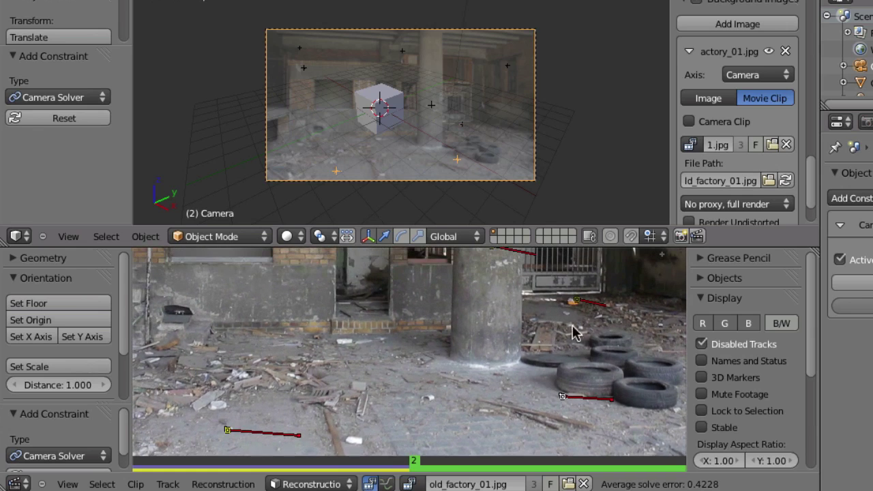
pyautogui.keyDown('shift'); pyautogui.rightClick(576, 301); pyautogui.keyUp('shift')
pyautogui.click(27, 304)
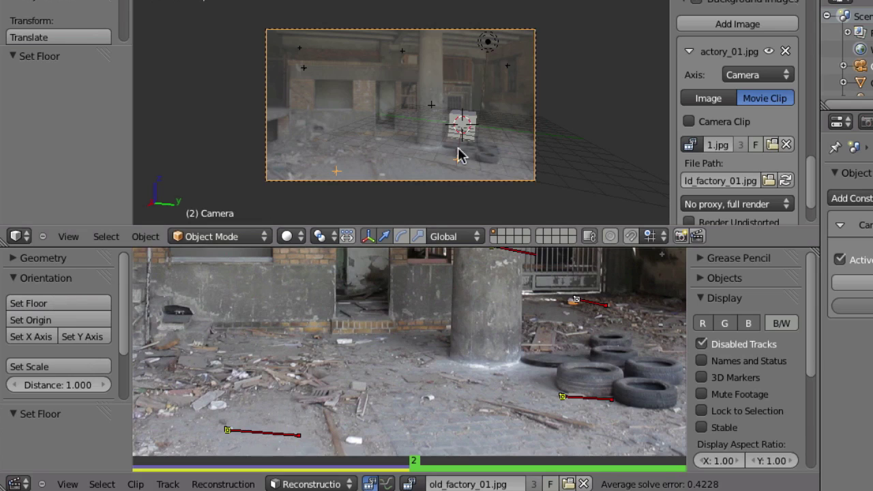
# Check the floor alignment in the 3D view, and set the scene origin at the left foreground ground track
pyautogui.moveTo(604, 133); pyautogui.dragTo(442, 130, button='middle')
pyautogui.moveTo(458, 371); pyautogui.dragTo(476, 433, button='middle')
pyautogui.keyDown('ctrl'); pyautogui.moveTo(462, 379); pyautogui.dragTo(445, 314, button='middle'); pyautogui.keyUp('ctrl')
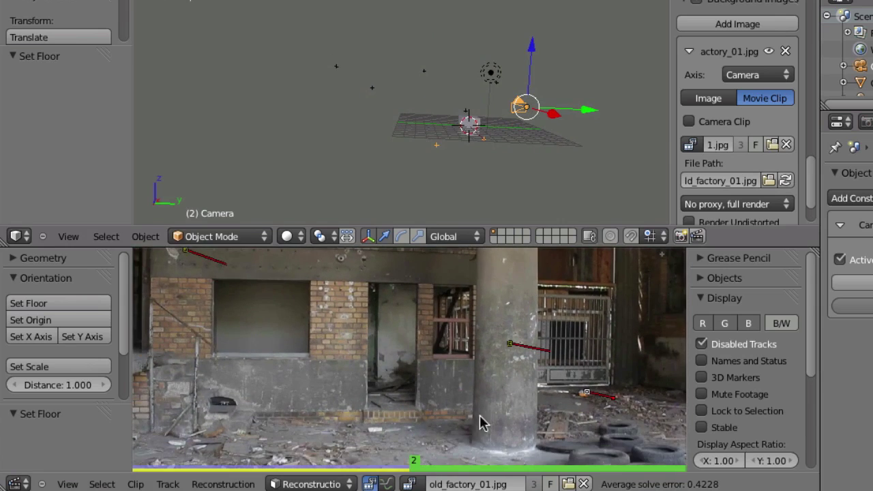
pyautogui.moveTo(480, 417); pyautogui.dragTo(493, 346, button='middle')
pyautogui.moveTo(502, 388); pyautogui.dragTo(490, 370, button='middle')
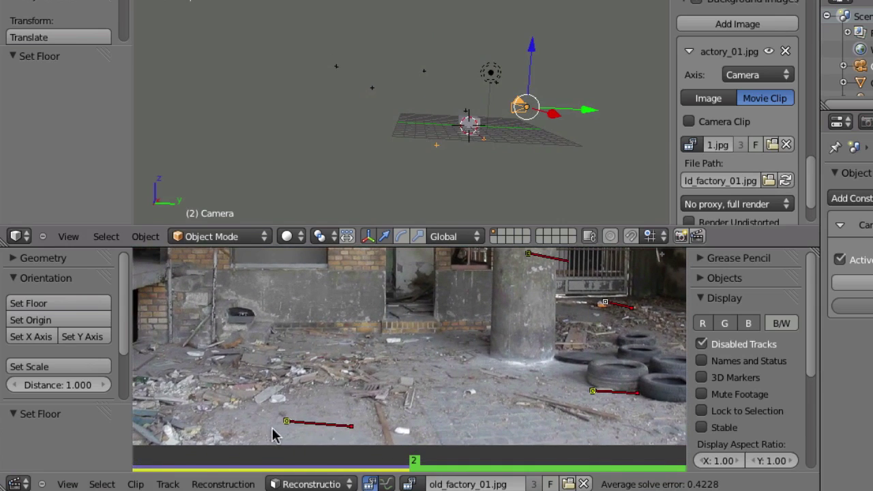
pyautogui.rightClick(288, 422)
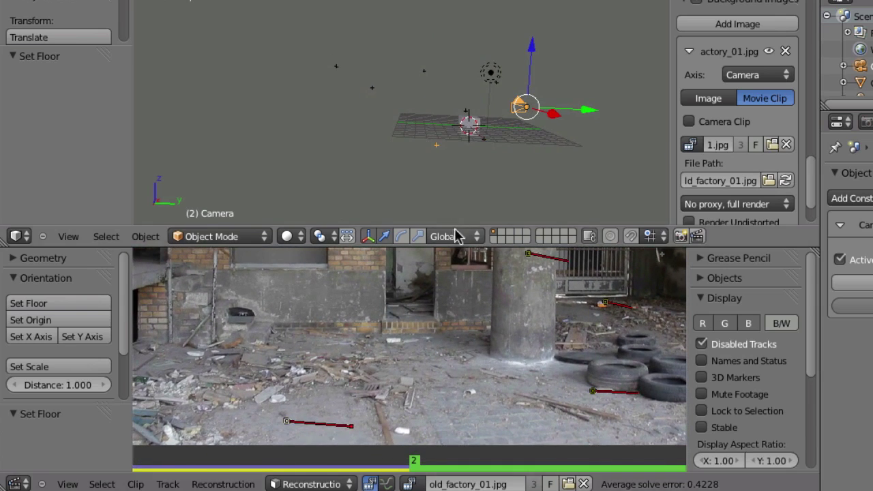
pyautogui.click(60, 324)
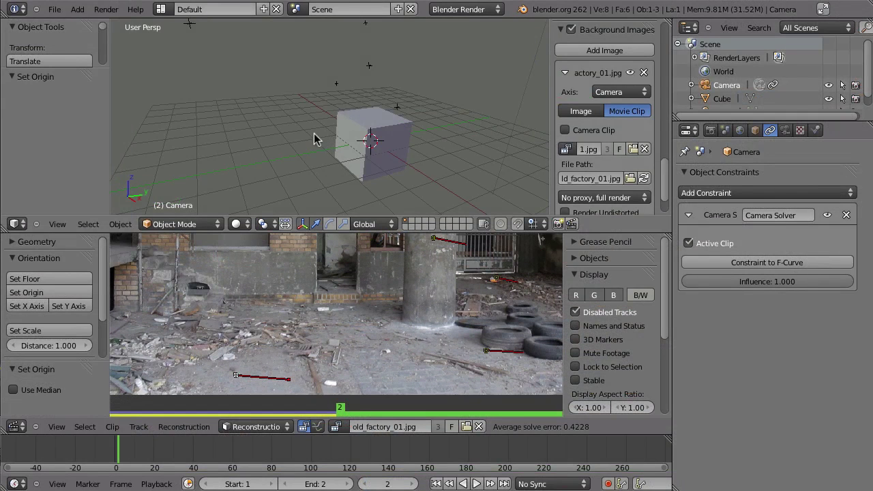
# Hide the default cube and select the camera through its track point at the origin
pyautogui.rightClick(354, 182)
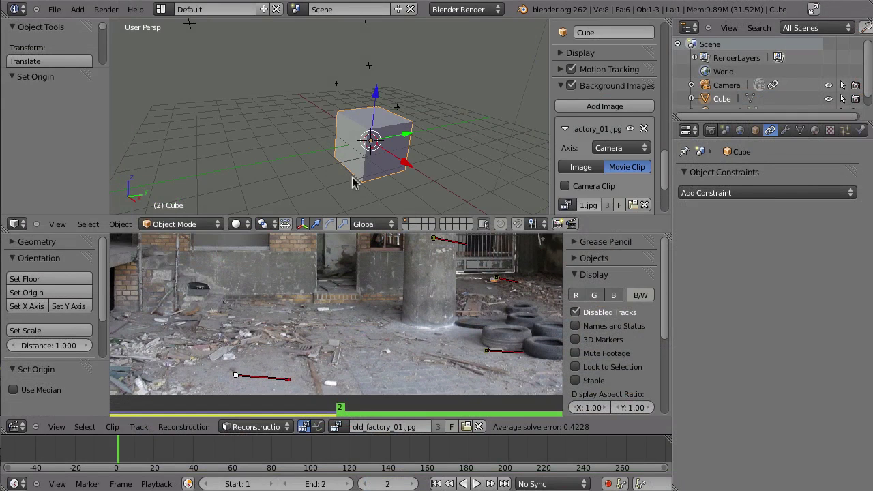
pyautogui.press('h')
pyautogui.rightClick(372, 147)
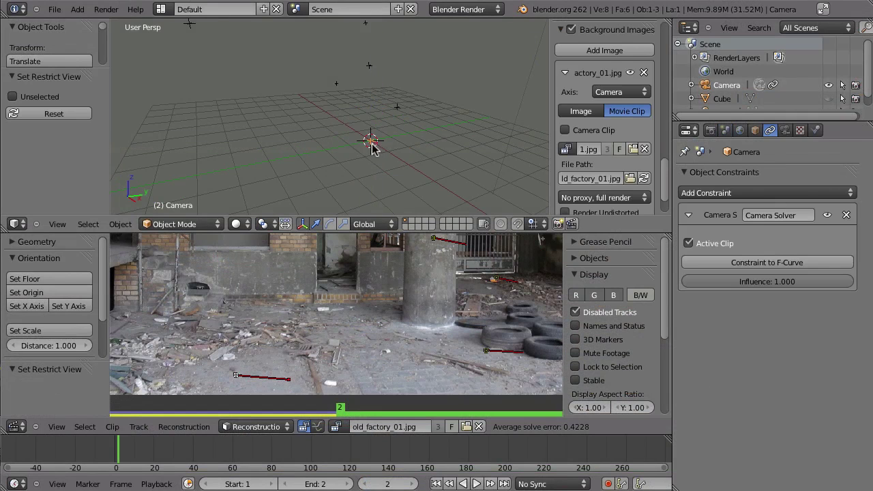
# Inspect the camera's placement, return to the camera view, and set the pivot point to the 3D Cursor
pyautogui.scroll(-6, 373, 142)
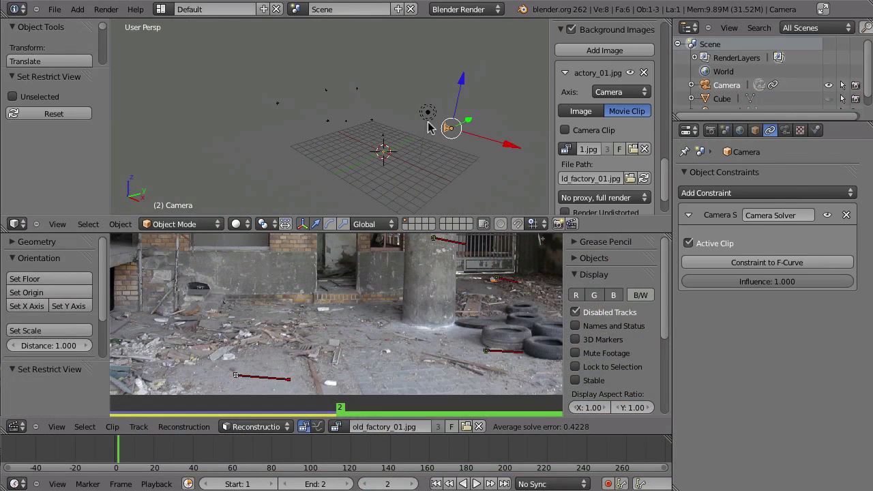
pyautogui.moveTo(383, 130); pyautogui.dragTo(280, 193, button='middle')
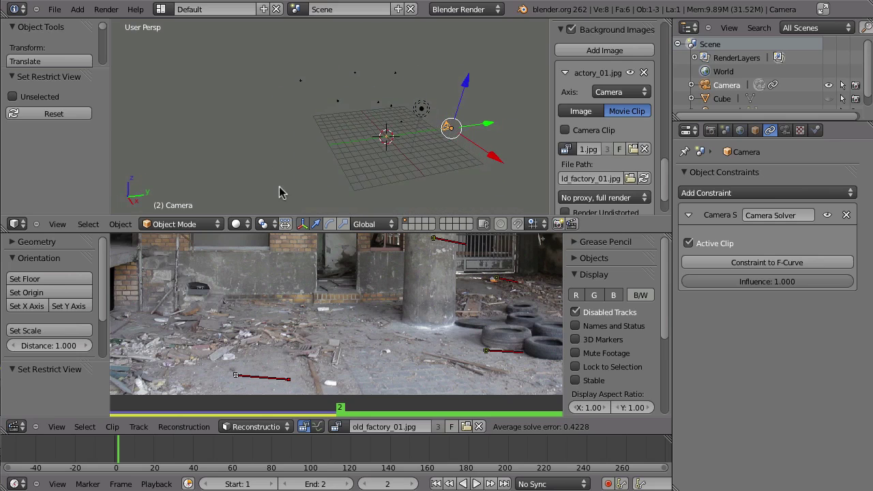
pyautogui.press('KP_0')
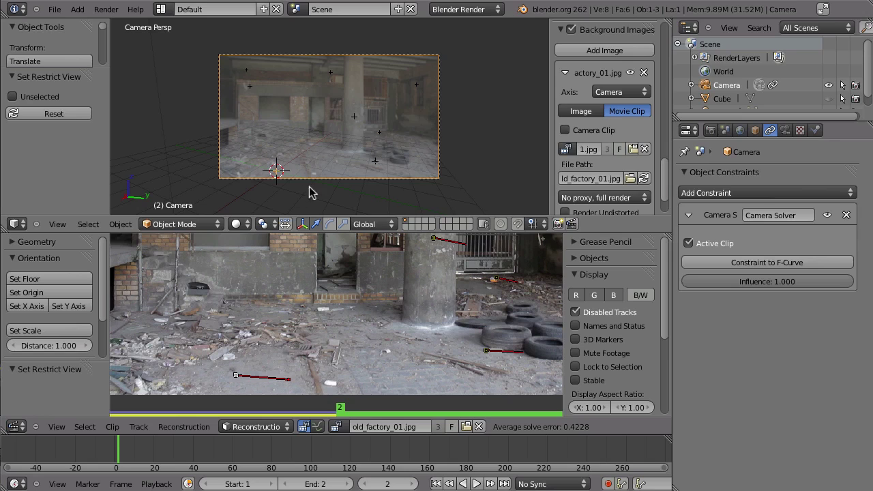
pyautogui.click(266, 224)
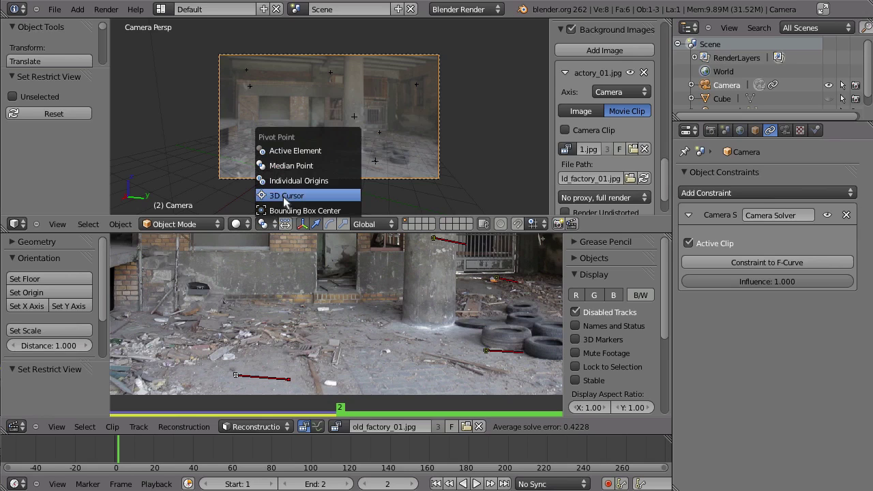
pyautogui.click(285, 198)
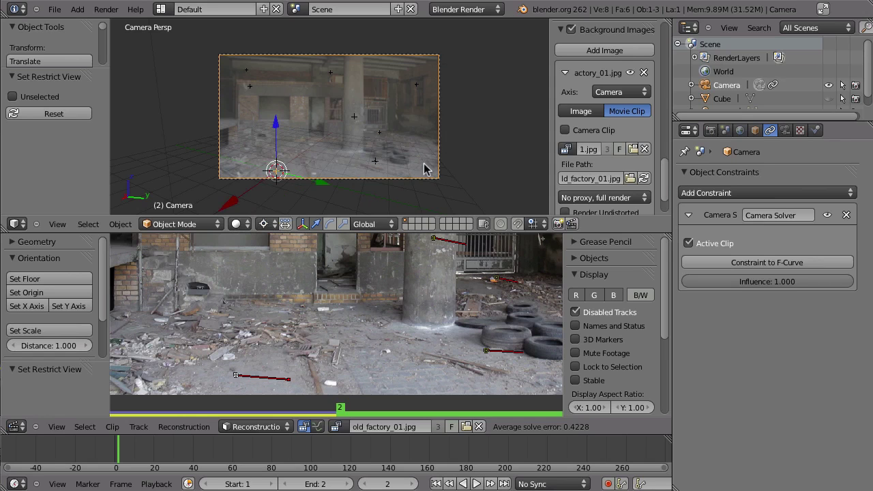
# Rotate the camera about -27.2° around the global Z axis, and maximize the 3D view with the camera frame fitted
pyautogui.press('r')
pyautogui.press('z')
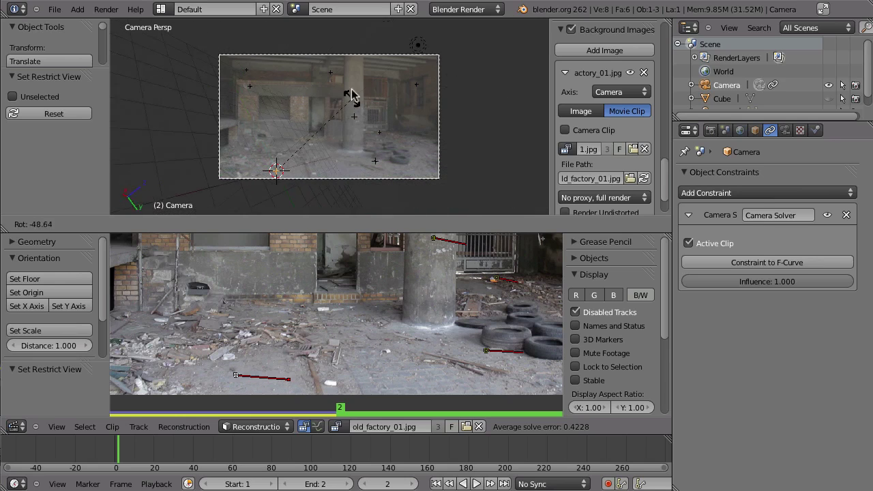
pyautogui.press('z')
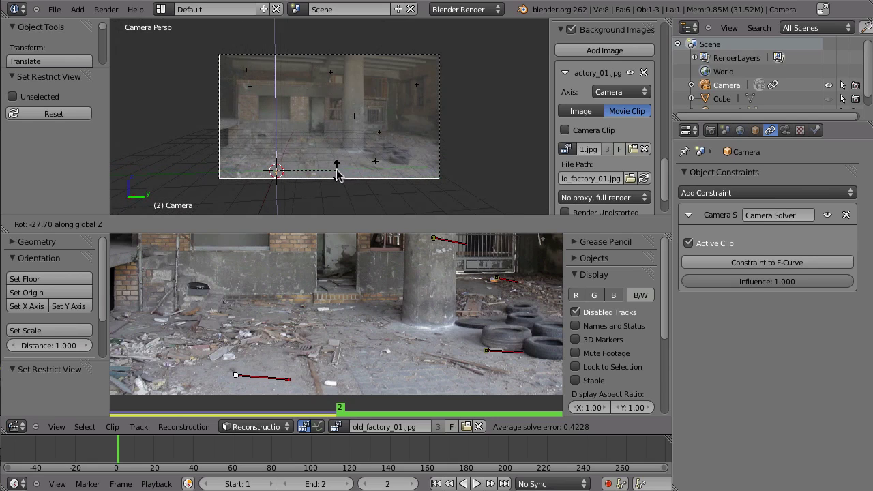
pyautogui.click(338, 174)
pyautogui.hotkey('ctrl', 'Up')
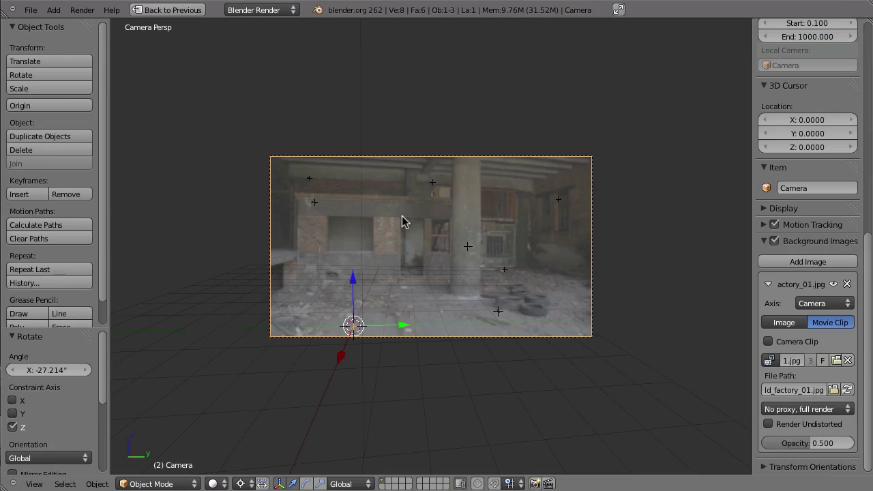
pyautogui.press('Home')
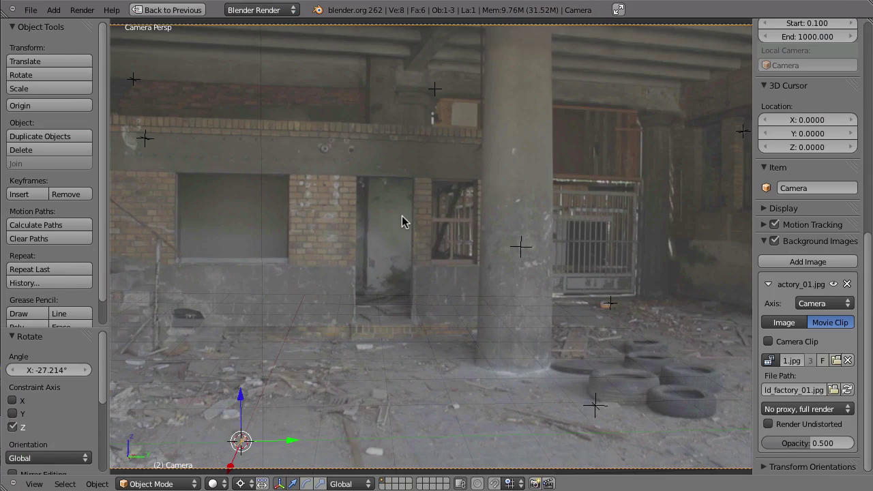